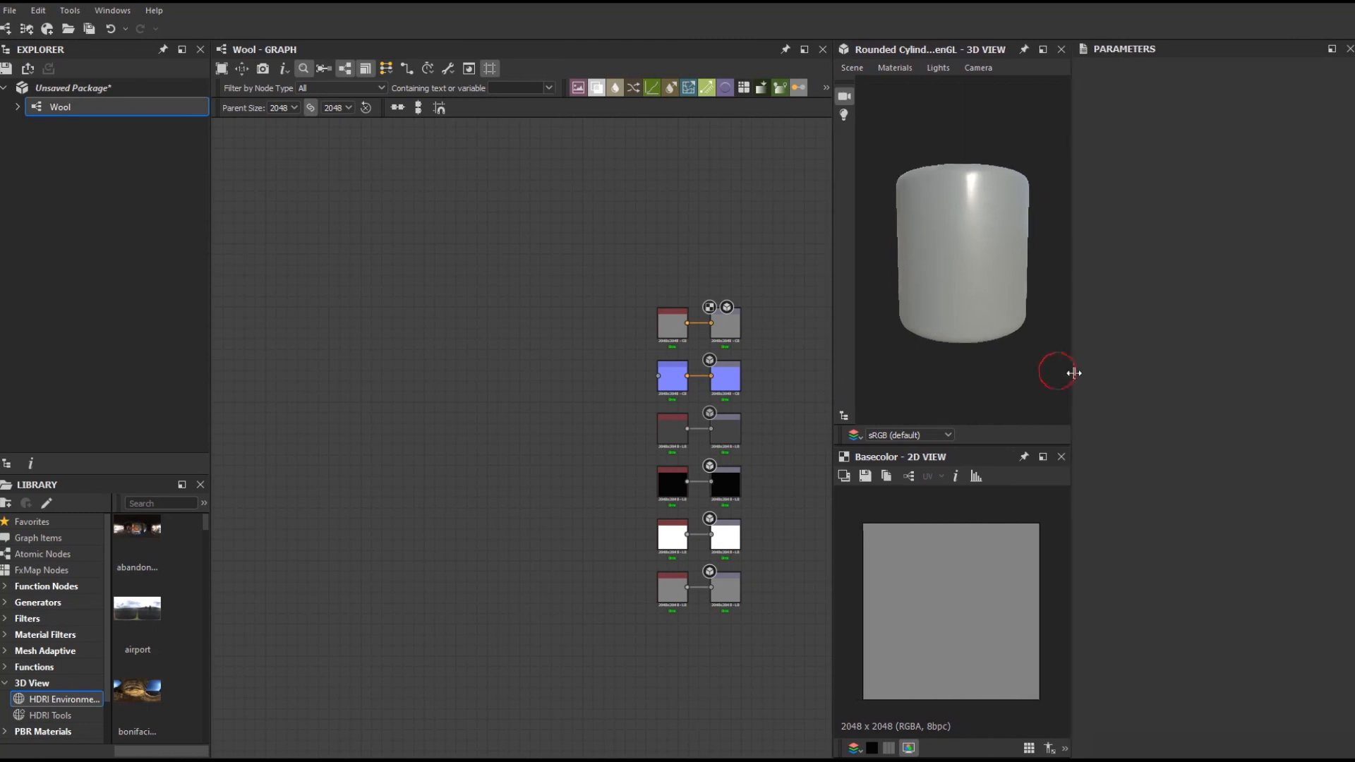
# Step: Add a Fibers 1 node to the graph and connect a Transformation 2D node to its output
pyautogui.press('space')
pyautogui.write('fi')
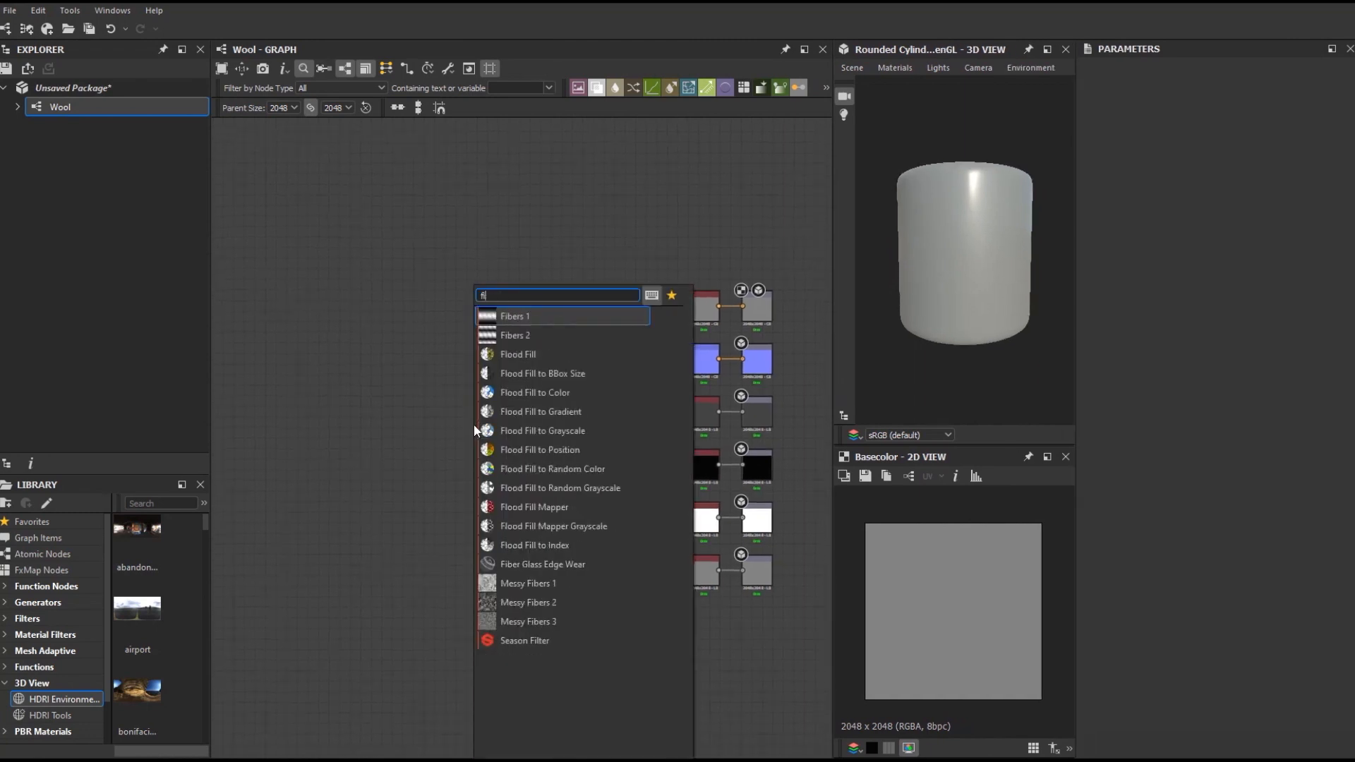
pyautogui.click(519, 317)
pyautogui.moveTo(467, 420); pyautogui.dragTo(627, 393, button='middle')
pyautogui.moveTo(628, 397); pyautogui.dragTo(539, 445)
pyautogui.click(586, 303)
# Step: Set the Transformation 2D's Tiling Mode to No Tiling and squash the fibers vertically into a narrow band
pyautogui.click(1317, 276)
pyautogui.click(1137, 291)
pyautogui.click(1110, 305)
pyautogui.moveTo(953, 524); pyautogui.dragTo(957, 535)
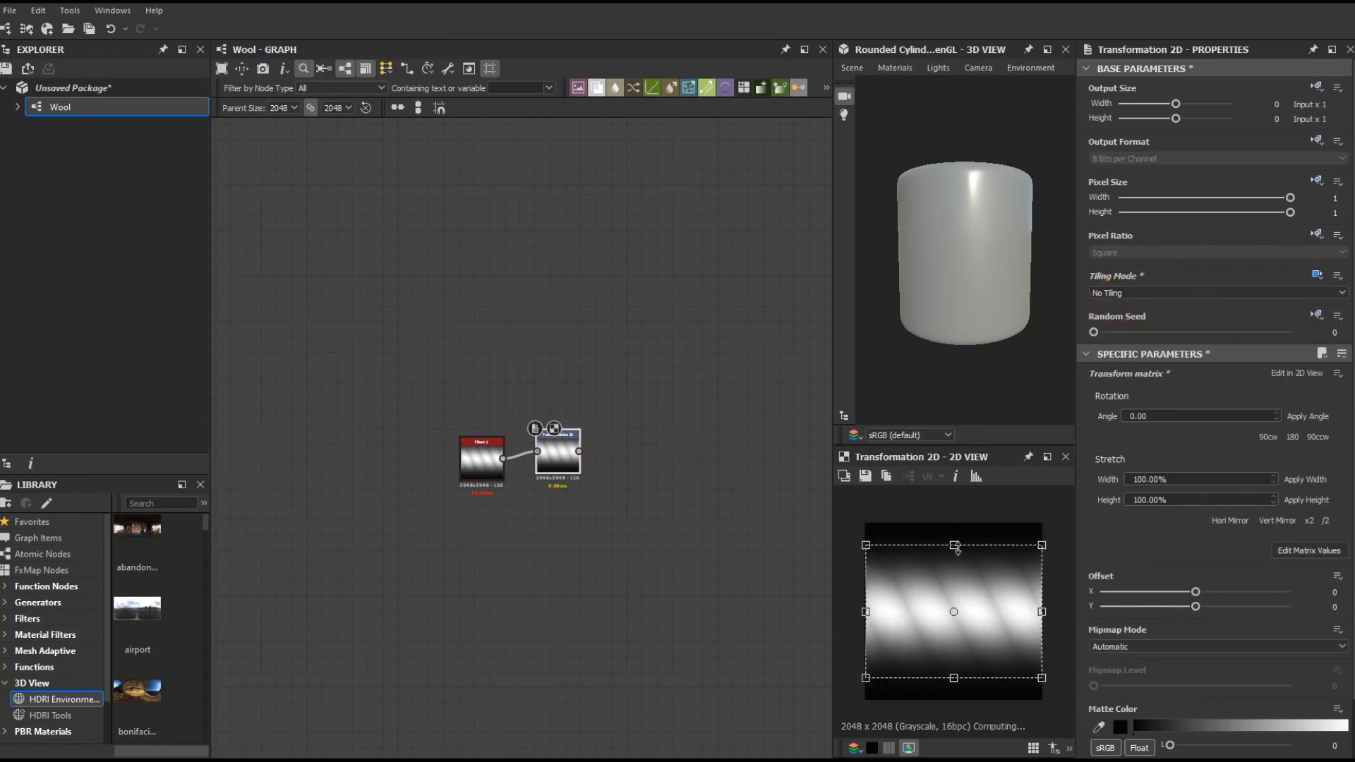
pyautogui.moveTo(558, 455); pyautogui.dragTo(542, 464)
# Step: Add an Anisotropic Noise node above the Fibers 1 node
pyautogui.press('space')
pyautogui.write('ani')
pyautogui.click(746, 358)
pyautogui.moveTo(731, 498); pyautogui.dragTo(460, 346)
# Step: Connect a Transformation 2D node to the Anisotropic Noise and rotate its lines to a diagonal
pyautogui.moveTo(480, 345); pyautogui.dragTo(531, 355)
pyautogui.click(626, 315)
pyautogui.moveTo(1046, 524); pyautogui.dragTo(1072, 588)
# Step: Feed the rotated noise into a new Blend node and add a Shape node above the noise nodes
pyautogui.click(591, 390)
pyautogui.moveTo(557, 345); pyautogui.dragTo(591, 347)
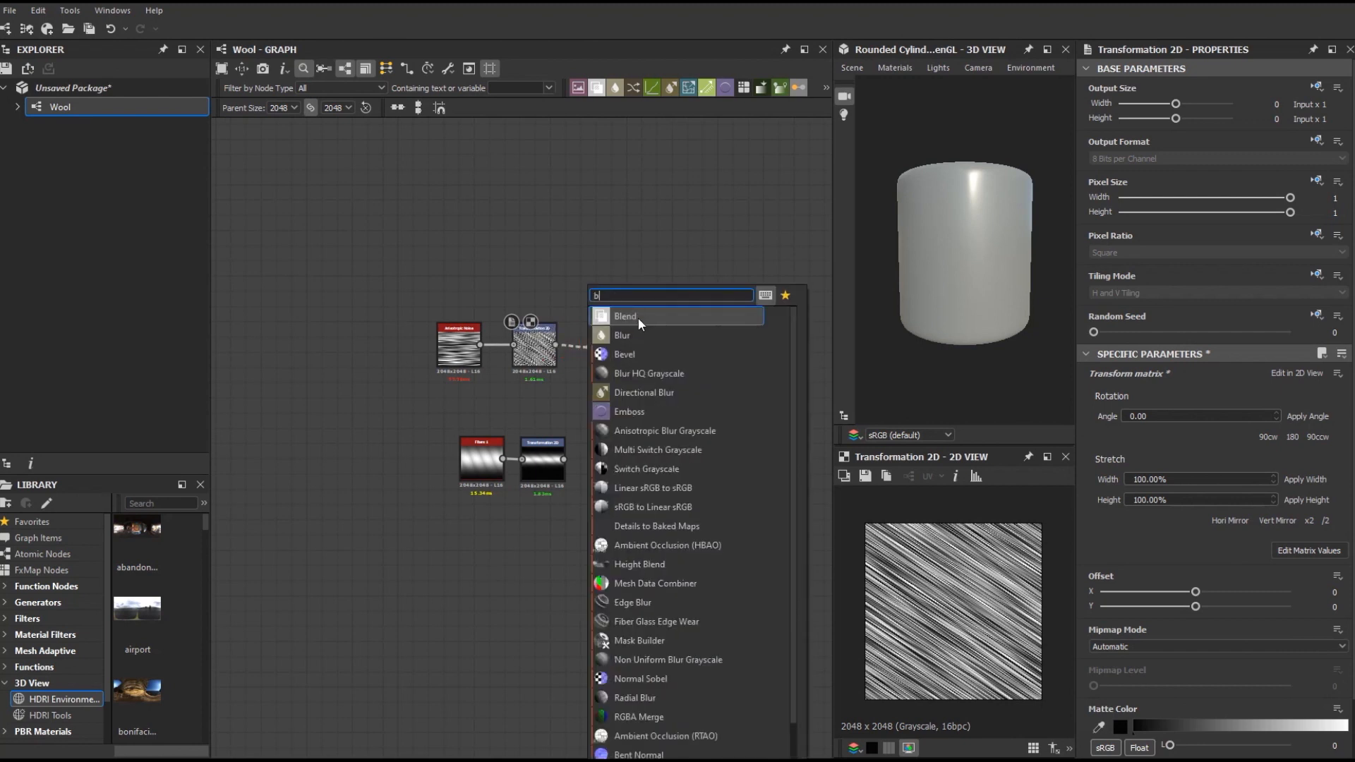
pyautogui.click(632, 350)
pyautogui.press('space')
pyautogui.write('shape')
pyautogui.press('Return')
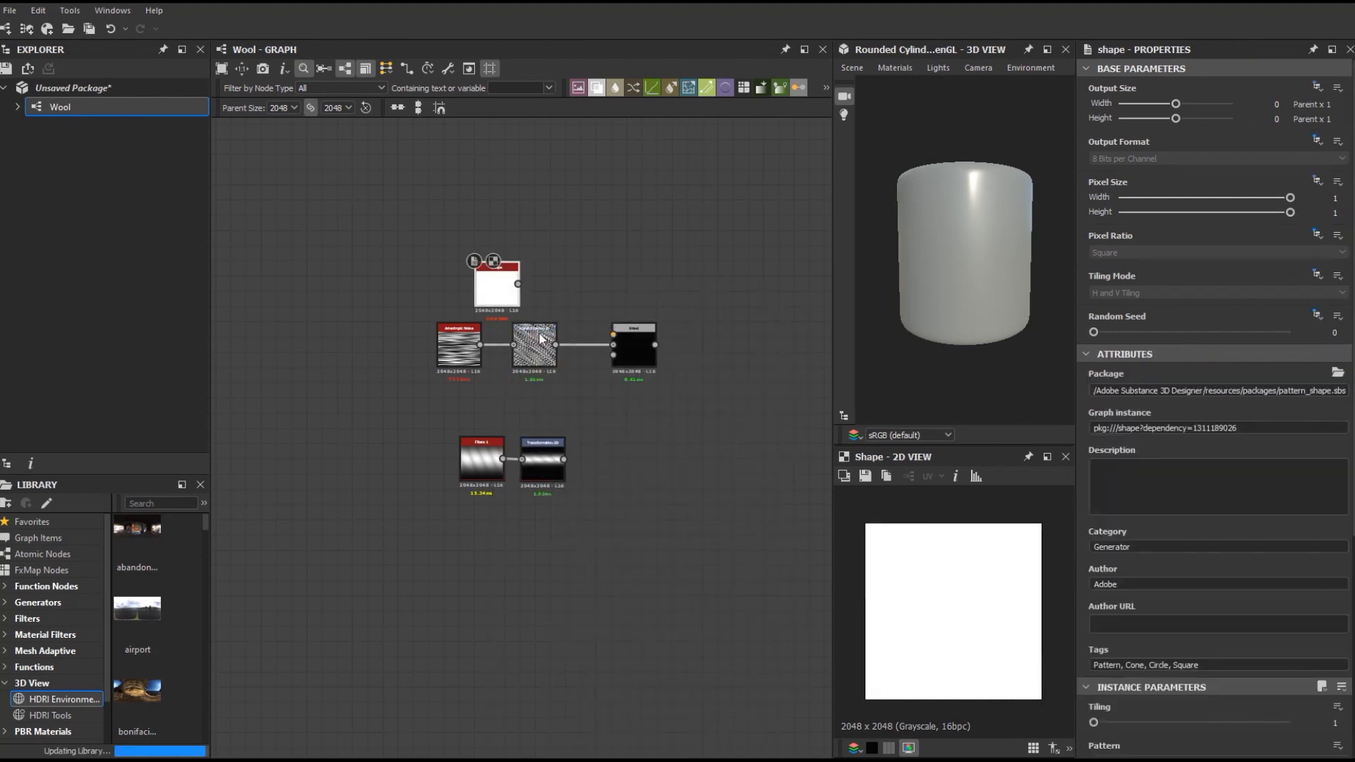
# Step: Try the Bell and Gaussian patterns on the Shape node with a reduced Y size
pyautogui.click(1215, 454)
pyautogui.click(1103, 481)
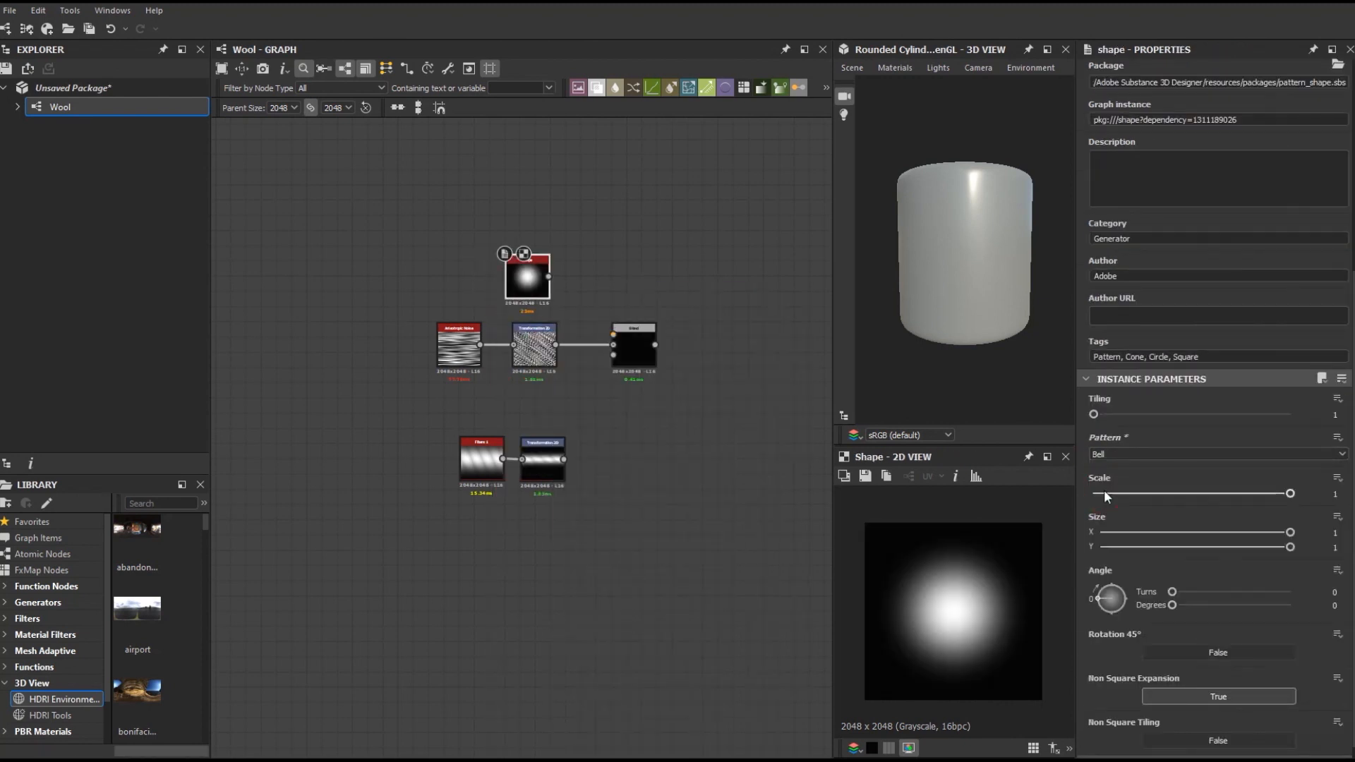
pyautogui.moveTo(1290, 547); pyautogui.dragTo(1213, 548)
pyautogui.click(1115, 455)
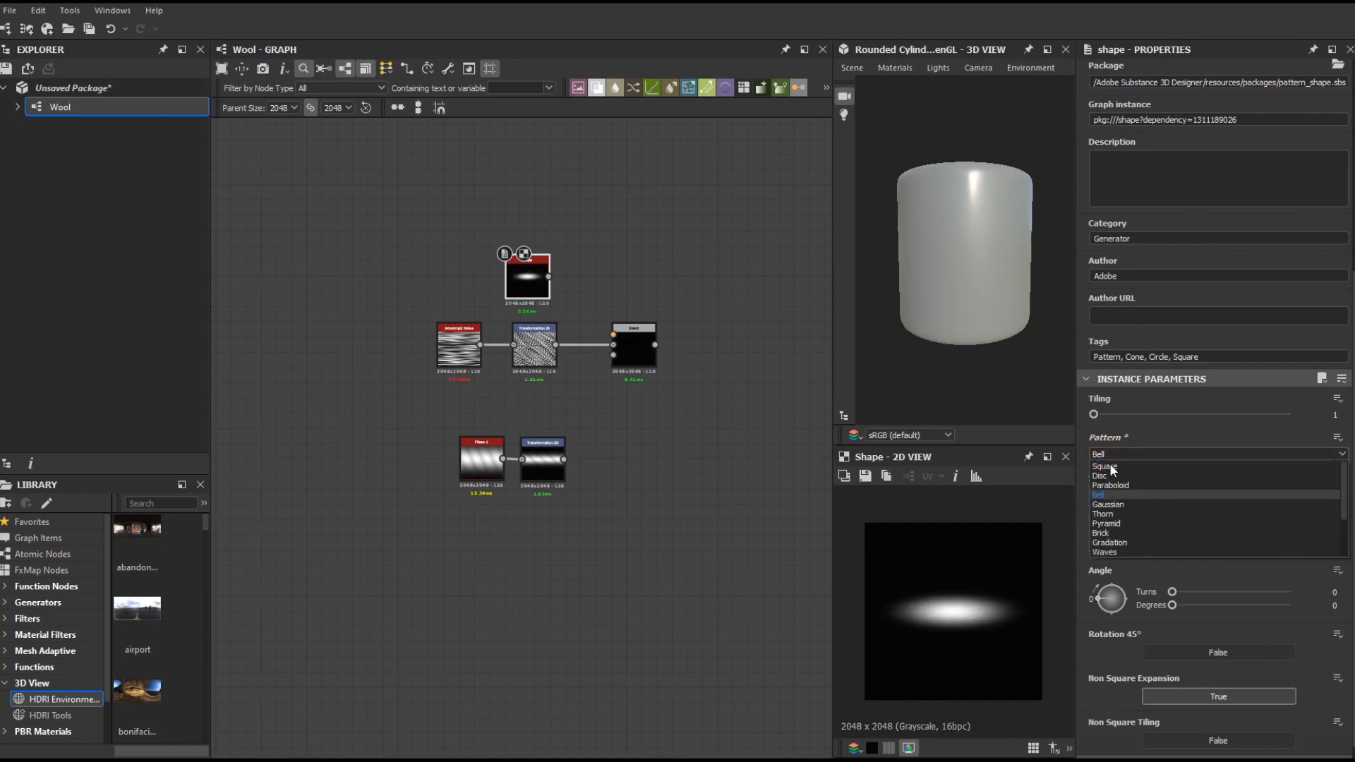
pyautogui.click(1115, 503)
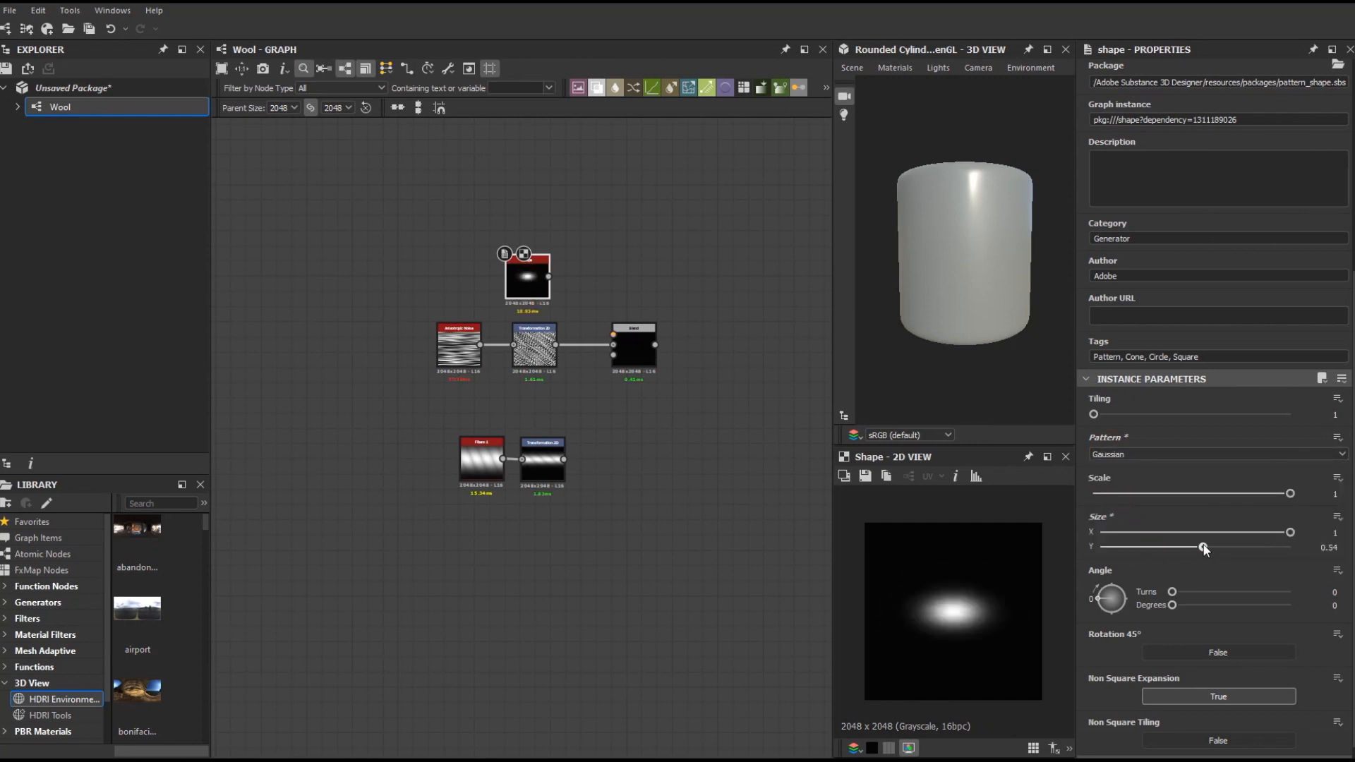
# Step: Set the Shape's pattern to Paraboloid with a size of X 0.93 and Y 0.28
pyautogui.click(1135, 454)
pyautogui.click(1135, 489)
pyautogui.moveTo(1159, 547); pyautogui.dragTo(1154, 547)
pyautogui.moveTo(1291, 533); pyautogui.dragTo(1278, 532)
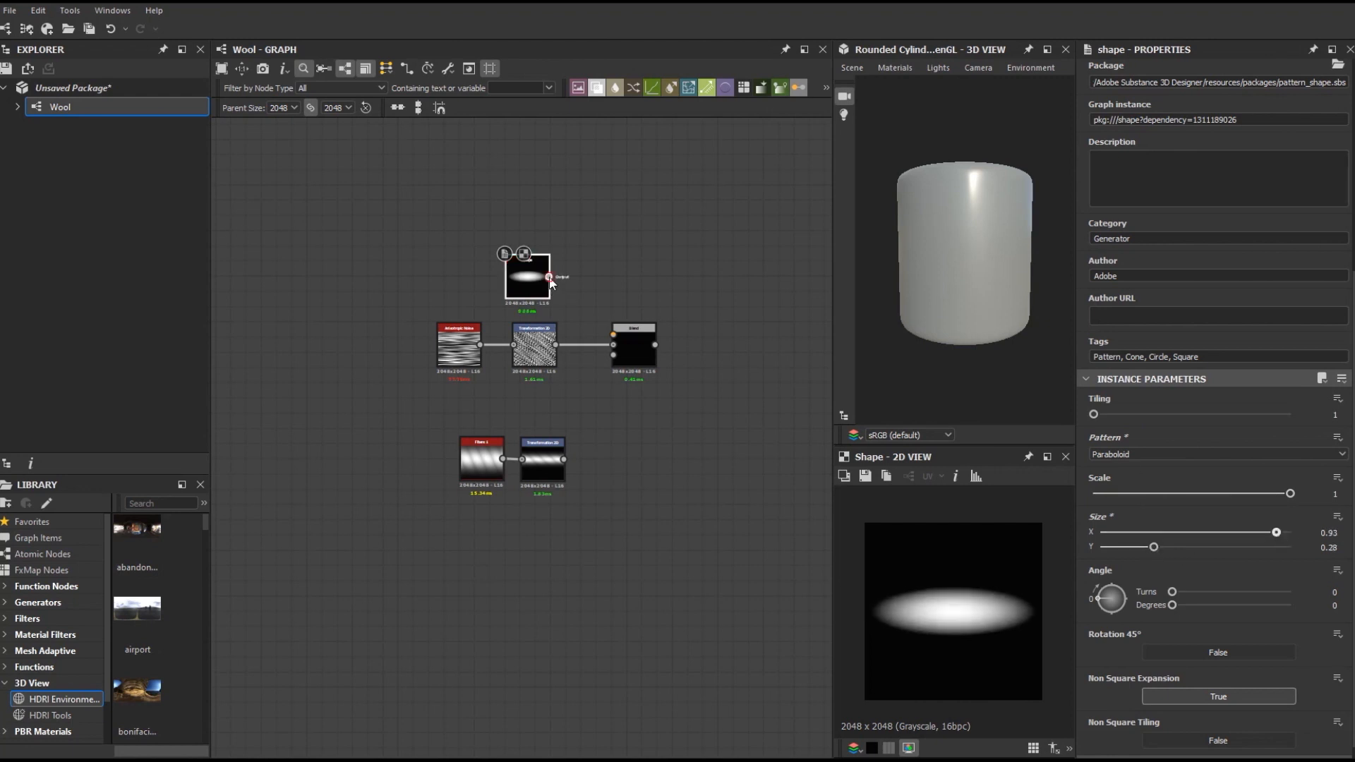
# Step: Connect the Shape to the Blend's foreground input and set the blending mode to Multiply
pyautogui.moveTo(549, 277); pyautogui.dragTo(614, 335)
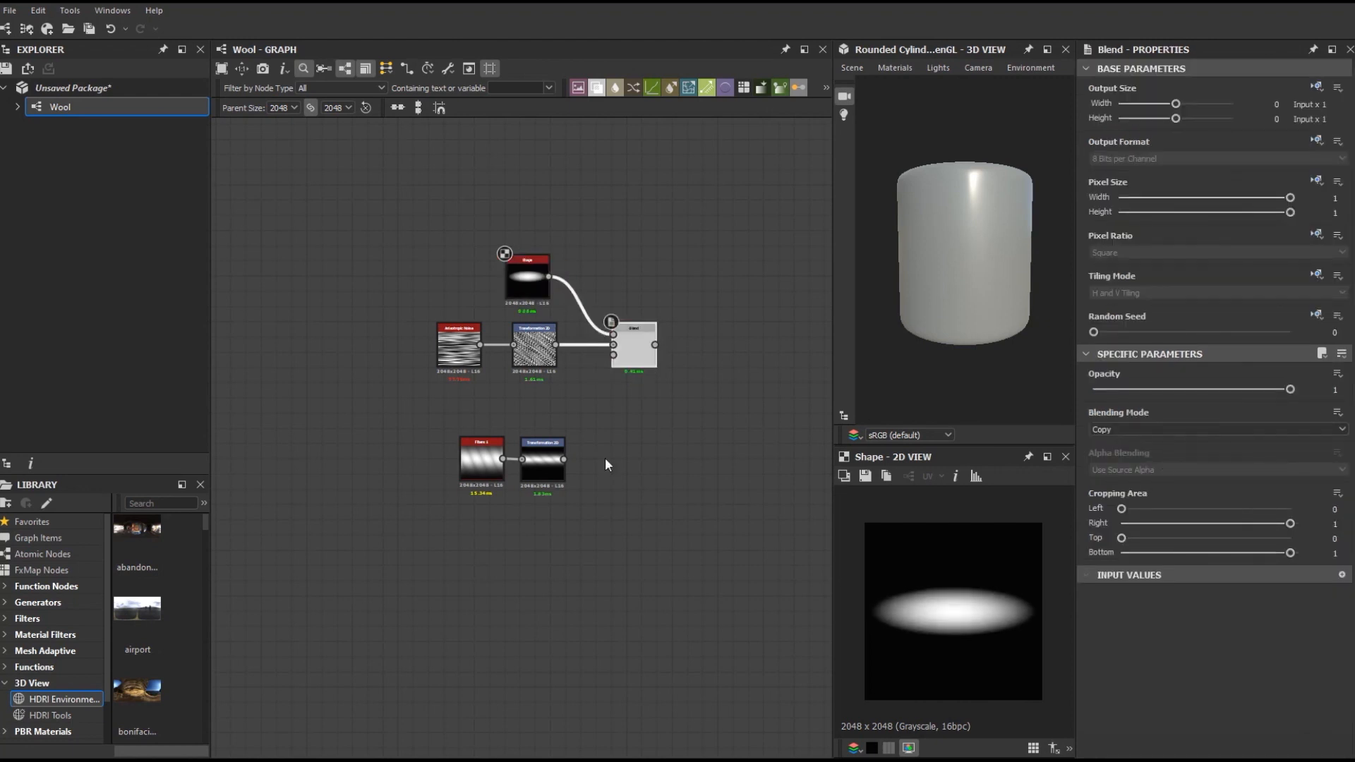
pyautogui.click(634, 346)
pyautogui.click(1110, 430)
pyautogui.click(1114, 473)
# Step: Add a second Blend node combining the first Blend's result as foreground with the squashed fibers as background
pyautogui.click(679, 472)
pyautogui.press('space')
pyautogui.write('b')
pyautogui.click(708, 317)
pyautogui.doubleClick(669, 467)
pyautogui.moveTo(668, 467); pyautogui.dragTo(698, 469)
pyautogui.moveTo(564, 459); pyautogui.dragTo(674, 467)
pyautogui.moveTo(656, 345); pyautogui.dragTo(674, 457)
pyautogui.moveTo(699, 472); pyautogui.dragTo(721, 426)
# Step: Test Max (Lighten) on the second Blend, and settle on Multiply as its blending mode
pyautogui.click(1110, 430)
pyautogui.click(1118, 496)
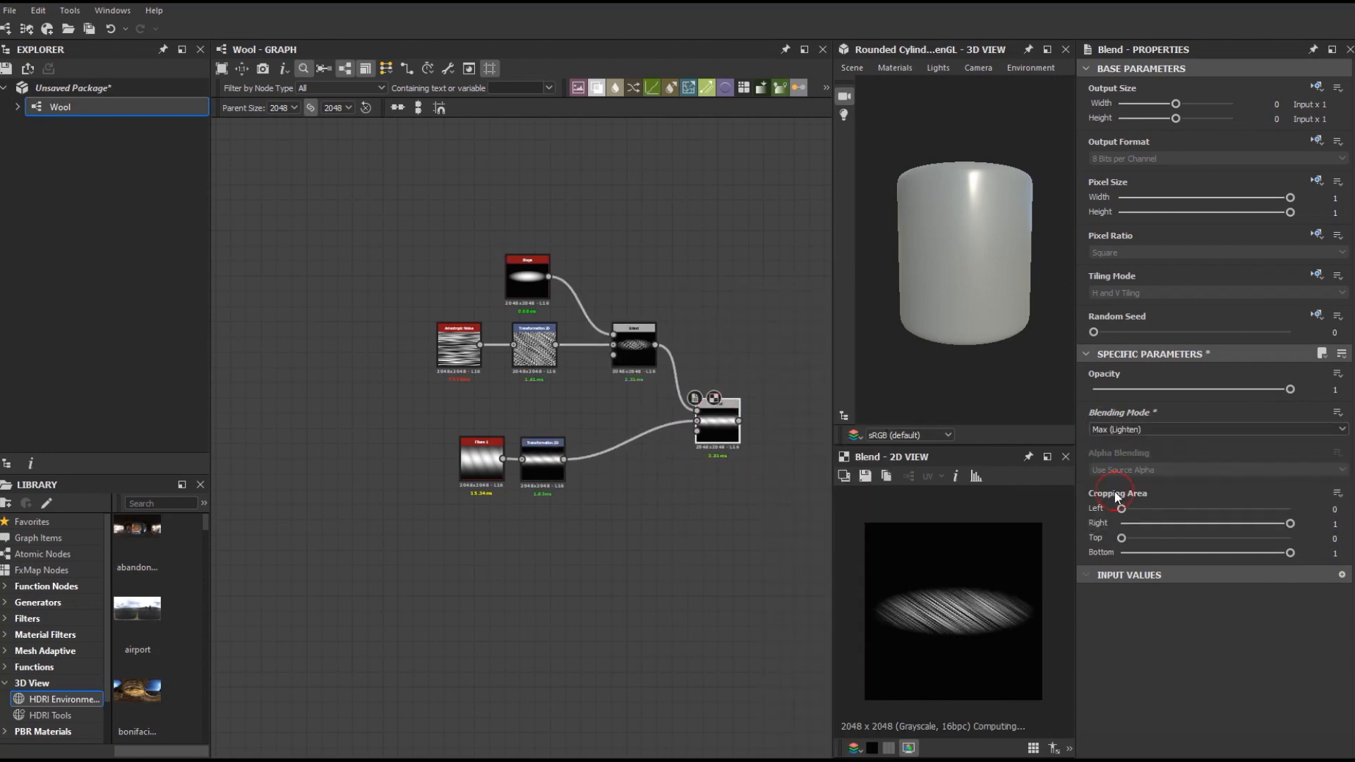
pyautogui.click(1110, 430)
pyautogui.click(1105, 470)
# Step: Try the Copy blending mode on the first Blend and return it to Multiply
pyautogui.click(1125, 430)
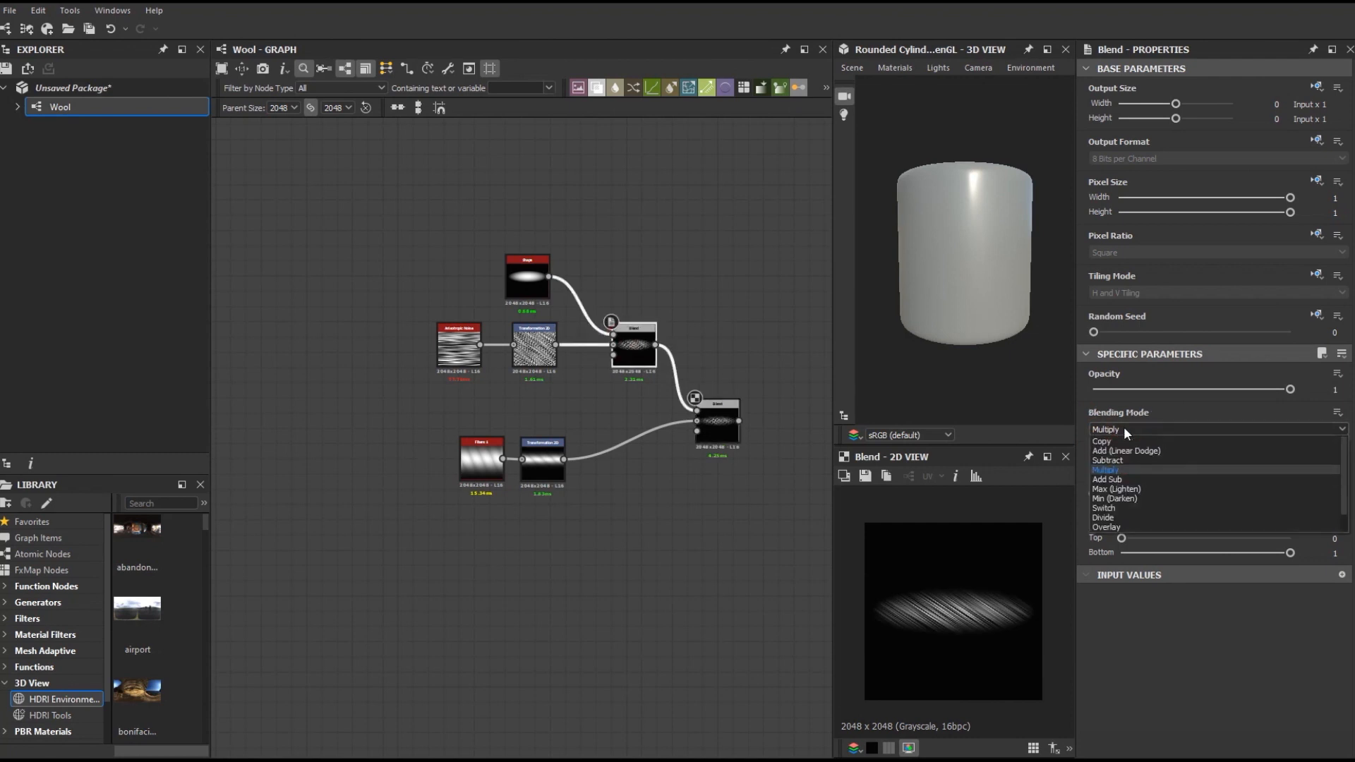
pyautogui.click(1106, 442)
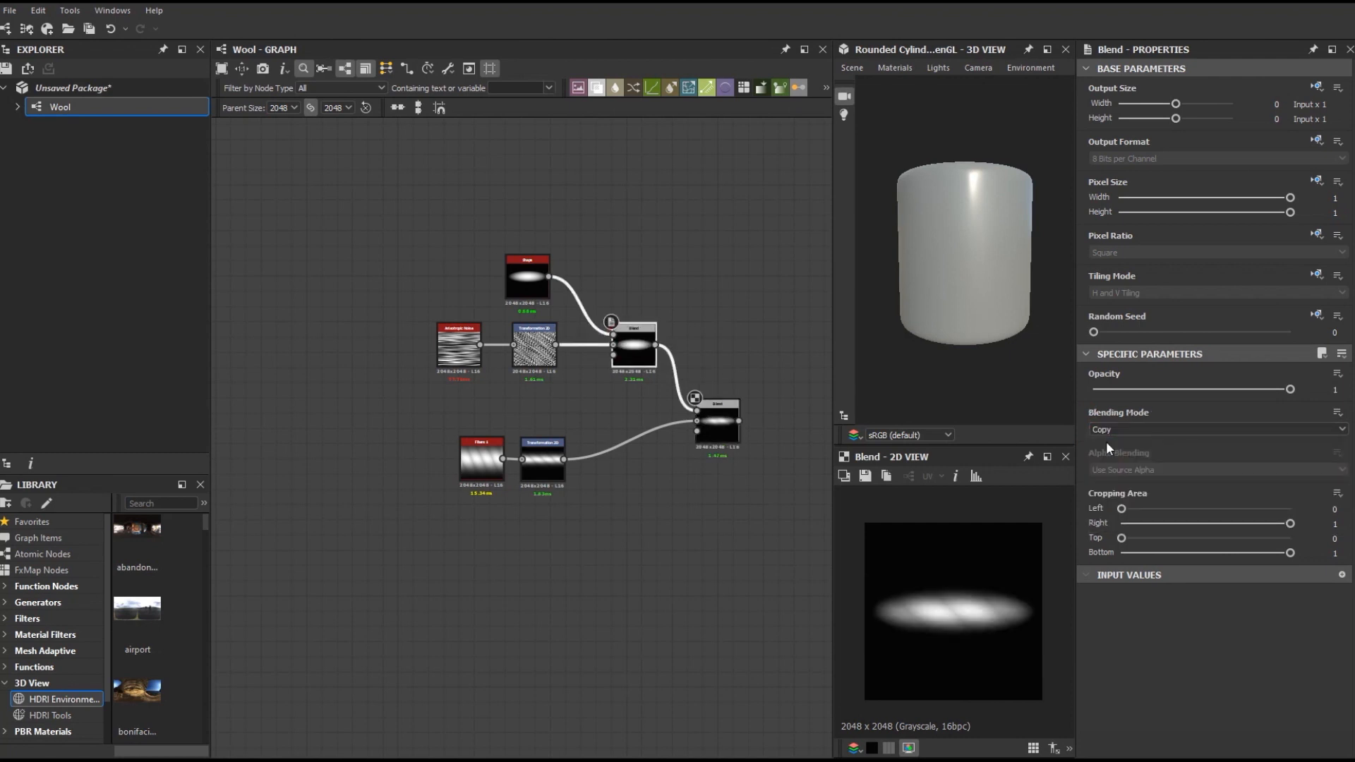
pyautogui.click(1105, 429)
pyautogui.click(1106, 470)
pyautogui.moveTo(1291, 389)
pyautogui.mouseDown()
pyautogui.moveTo(1251, 395)
pyautogui.moveTo(1305, 400)
pyautogui.mouseUp()
# Step: Rewire the graph so the rotated noise feeds the fibers Blend, and that result feeds the Blend with the Shape
pyautogui.click(720, 426)
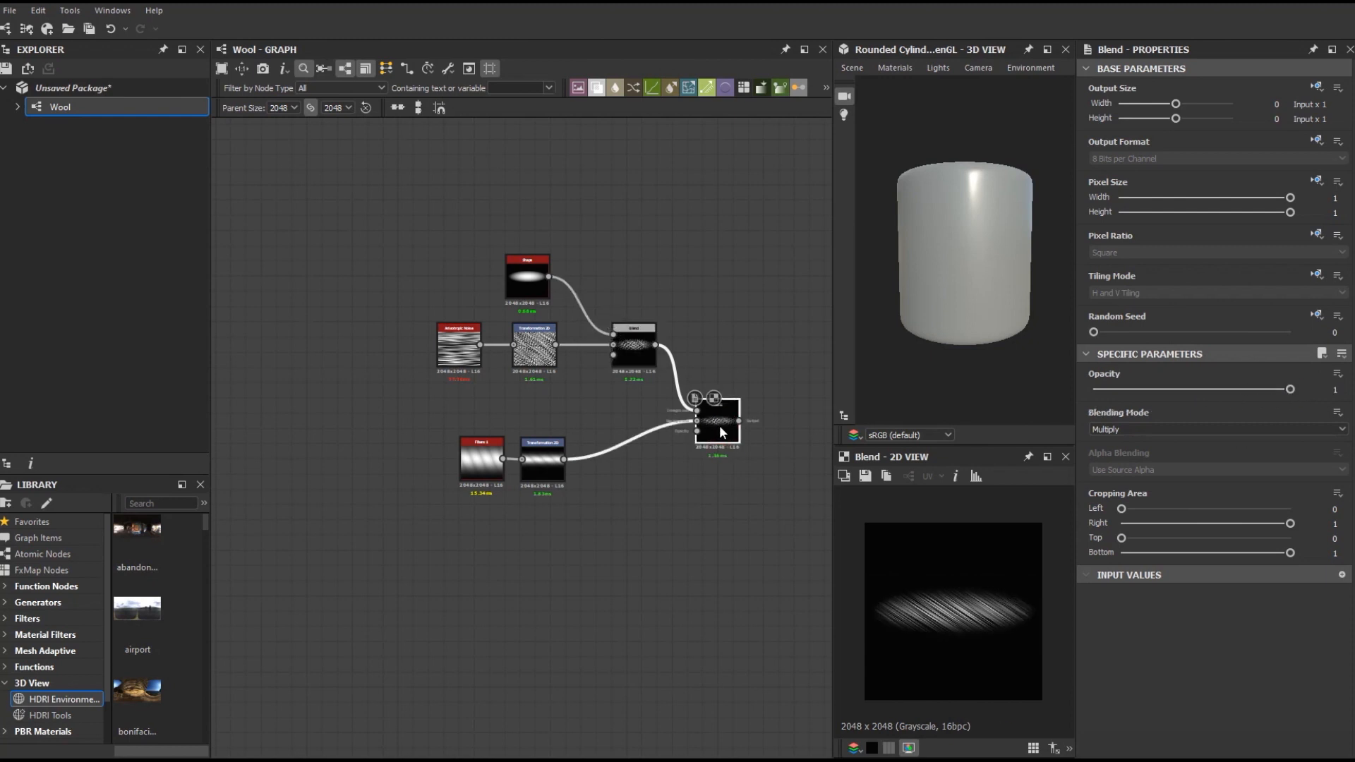
pyautogui.moveTo(718, 426); pyautogui.dragTo(681, 446)
pyautogui.moveTo(640, 353); pyautogui.dragTo(717, 307)
pyautogui.moveTo(556, 345); pyautogui.dragTo(659, 431)
pyautogui.moveTo(678, 442); pyautogui.dragTo(661, 449)
pyautogui.moveTo(706, 311); pyautogui.dragTo(758, 356)
pyautogui.moveTo(686, 452); pyautogui.dragTo(742, 346)
pyautogui.doubleClick(761, 351)
pyautogui.moveTo(1262, 394); pyautogui.dragTo(1320, 392)
# Step: Tidy the Shape, Anisotropic Noise and noise Transformation 2D nodes into closer alignment
pyautogui.moveTo(528, 276); pyautogui.dragTo(528, 283)
pyautogui.moveTo(537, 346); pyautogui.dragTo(546, 346)
pyautogui.moveTo(451, 348); pyautogui.dragTo(466, 348)
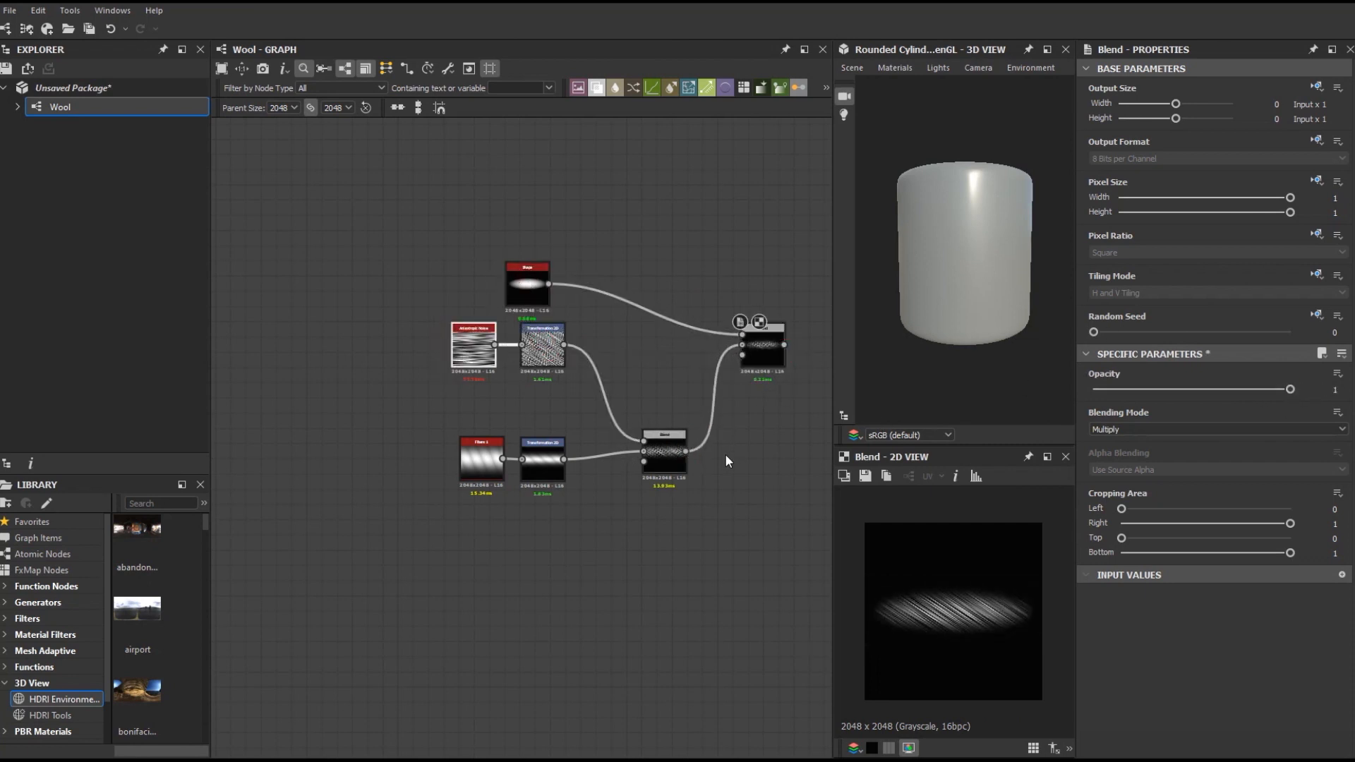
# Step: Adjust the rotation of the anisotropic noise in its Transformation 2D and check the final Blend
pyautogui.click(537, 351)
pyautogui.moveTo(1067, 581); pyautogui.dragTo(1058, 605)
pyautogui.scroll(-2, 761, 357)
pyautogui.moveTo(758, 364); pyautogui.dragTo(641, 397, button='middle')
pyautogui.click(641, 397)
pyautogui.moveTo(1291, 389); pyautogui.dragTo(1196, 405)
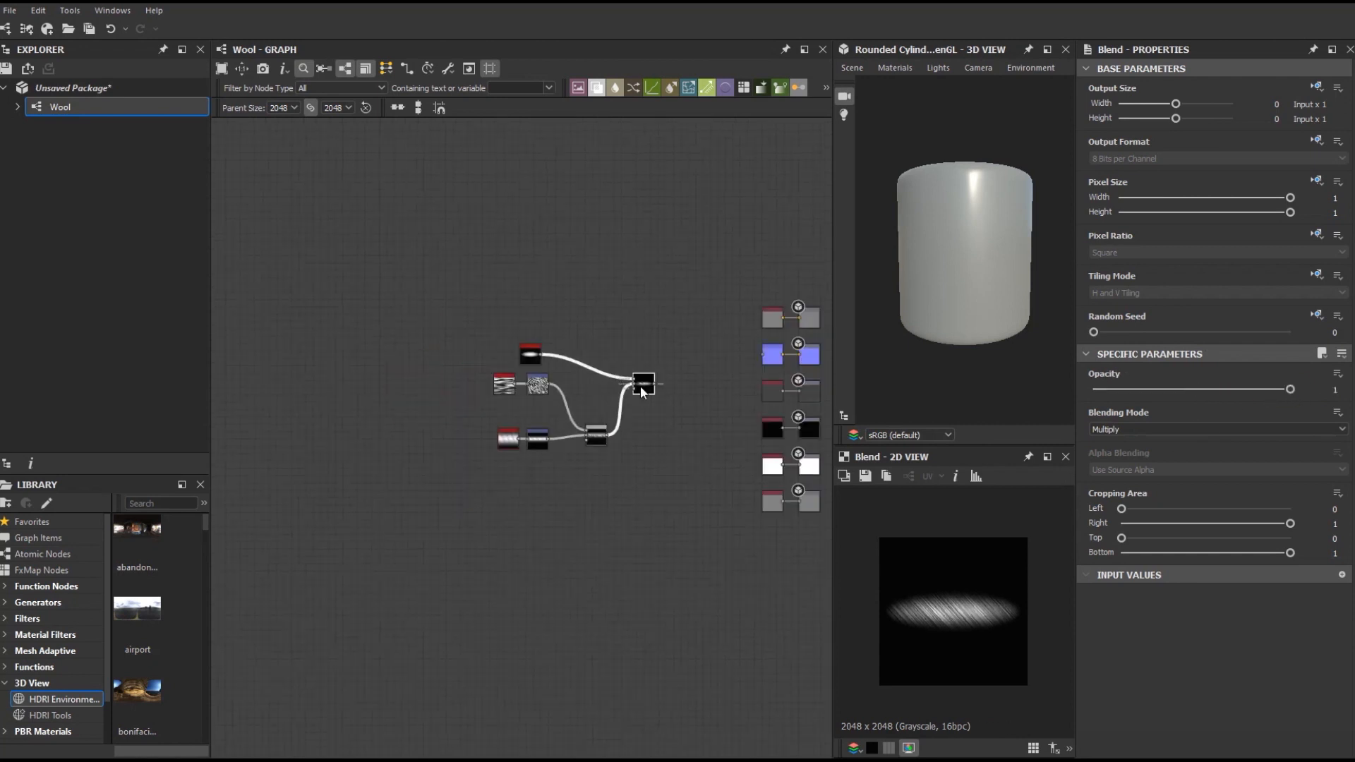
# Step: Add a Transformation 2D node after the final Blend and rotate the strand clockwise to a steep diagonal
pyautogui.moveTo(393, 287); pyautogui.dragTo(724, 557)
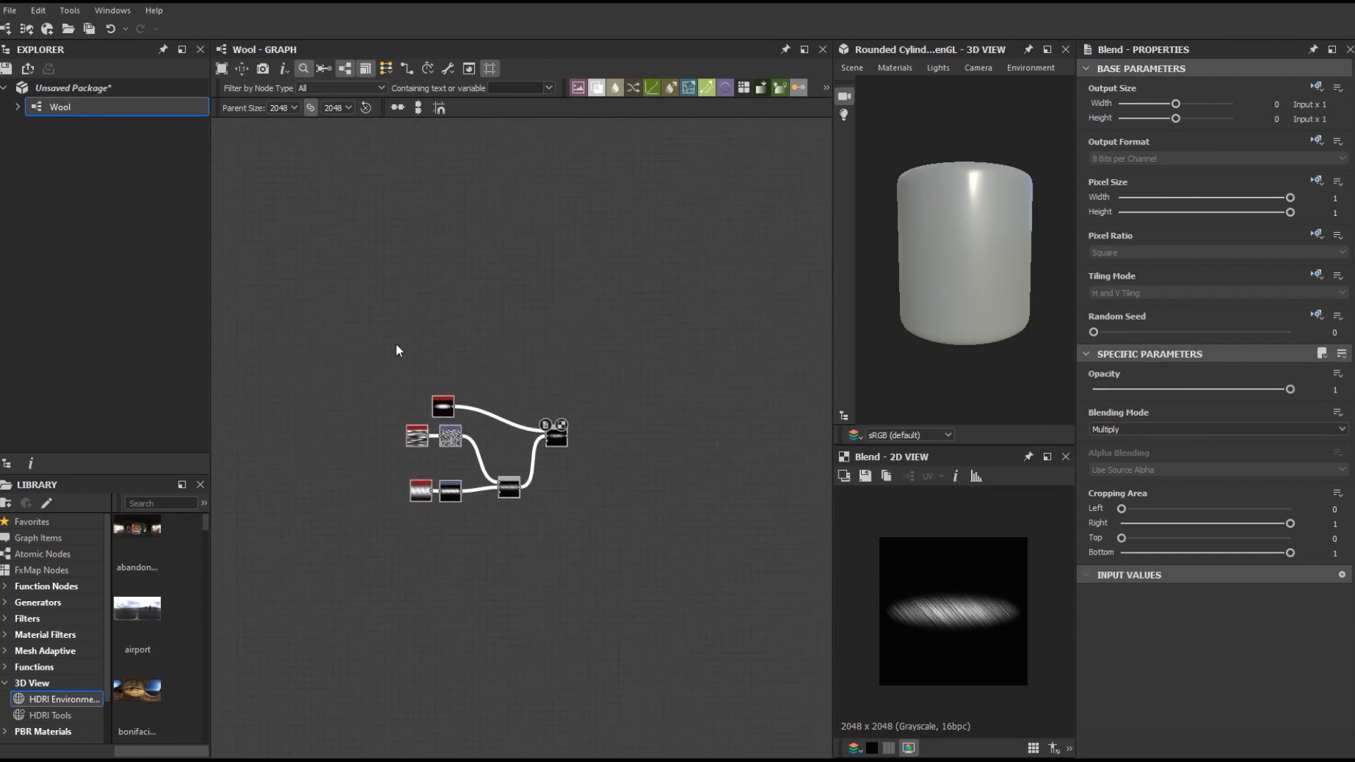
pyautogui.press('space')
pyautogui.write('trans')
pyautogui.press('Return')
pyautogui.moveTo(428, 428); pyautogui.dragTo(481, 487)
pyautogui.moveTo(1071, 523); pyautogui.dragTo(1068, 647)
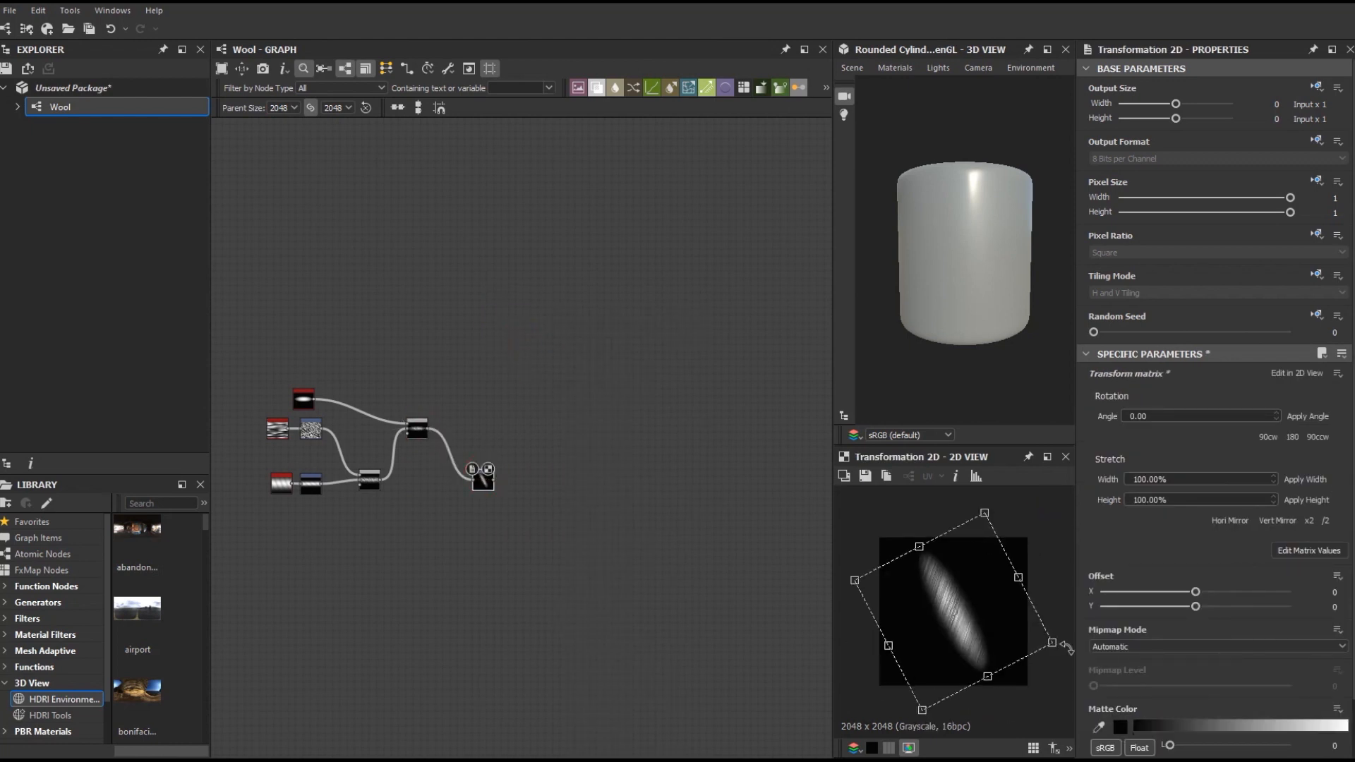
# Step: Branch a new Blend node and a second Transformation 2D node from the rotated strand's output
pyautogui.rightClick(620, 539)
pyautogui.click(656, 311)
pyautogui.moveTo(612, 526); pyautogui.dragTo(497, 400)
pyautogui.click(557, 317)
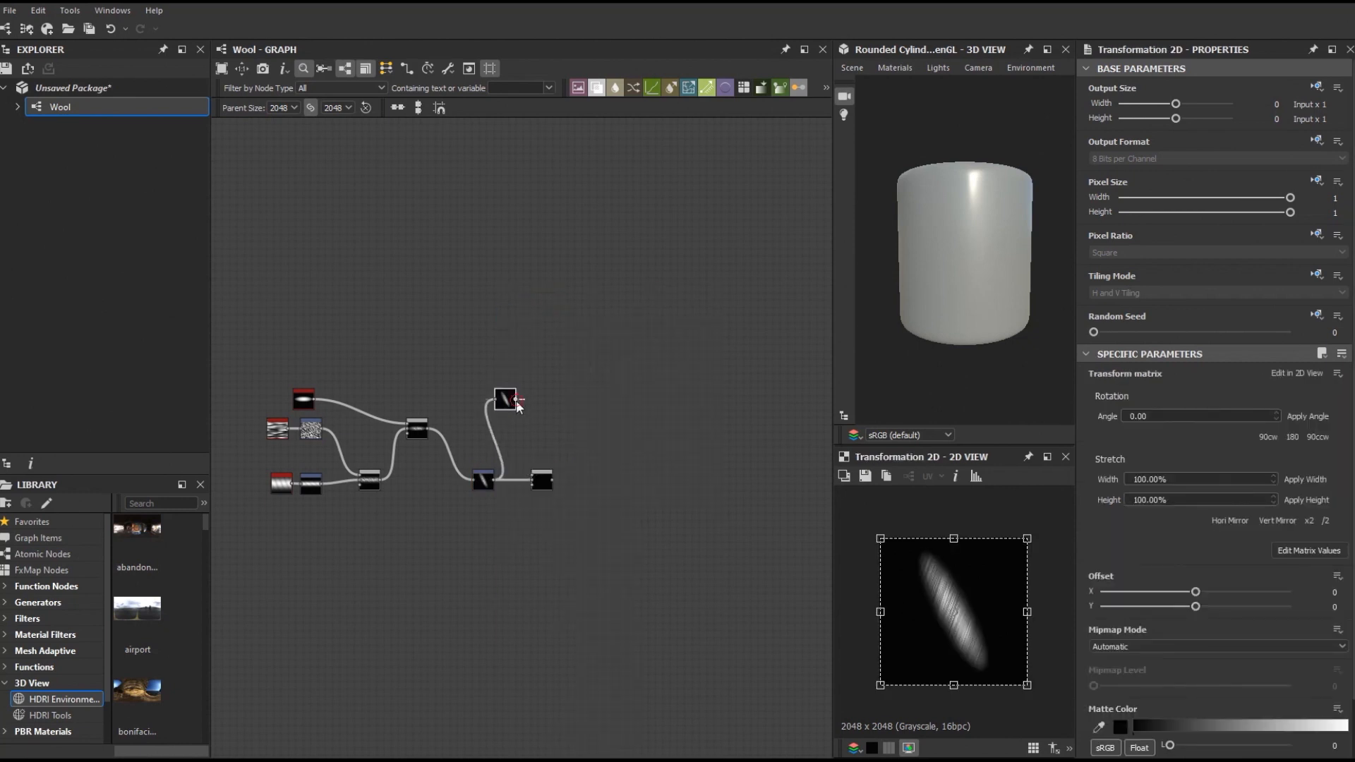
# Step: Connect the second Transformation 2D to the new Blend and set its blending mode to Max (Lighten)
pyautogui.click(542, 480)
pyautogui.click(1158, 429)
pyautogui.click(1121, 488)
pyautogui.doubleClick(536, 475)
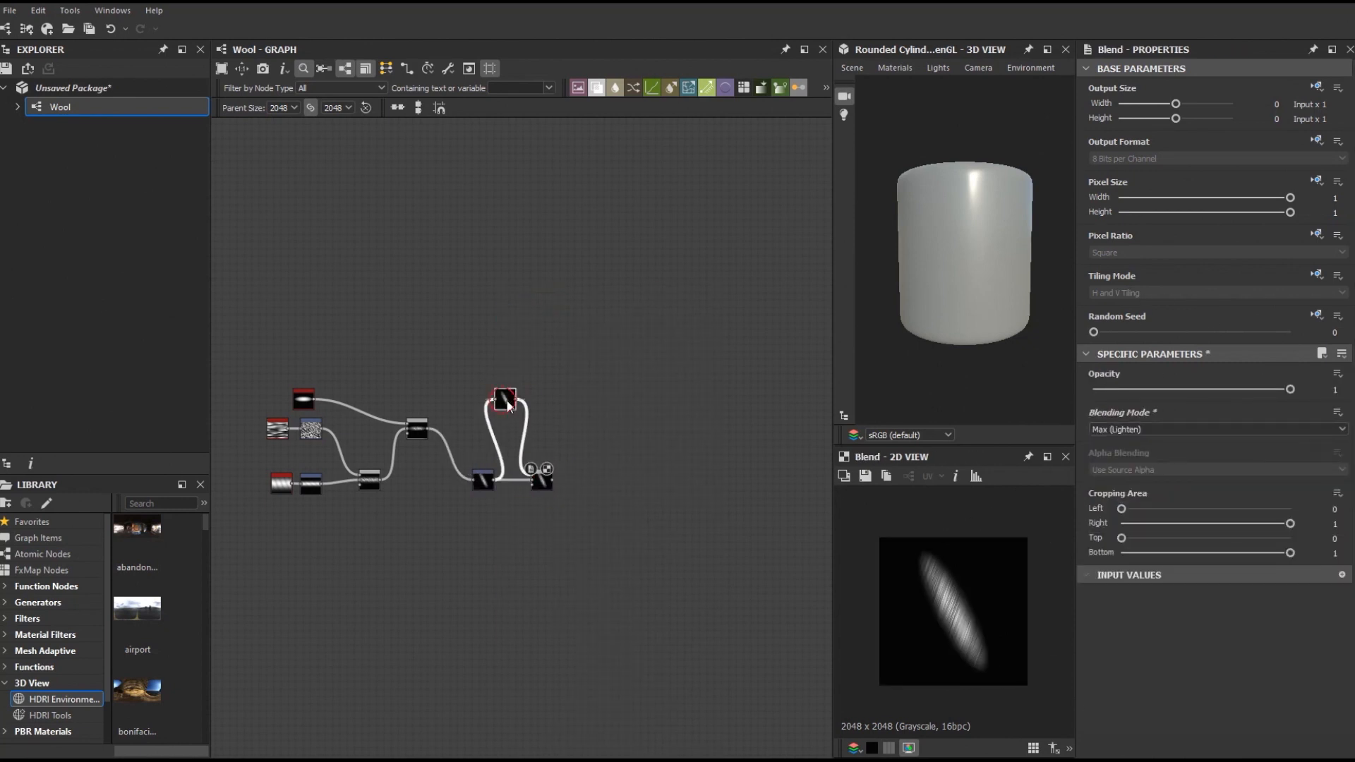
# Step: Rotate the second strand to mirror the first and shift the strands so their lower ends meet in a V shape
pyautogui.click(505, 401)
pyautogui.moveTo(1044, 701); pyautogui.dragTo(1077, 640)
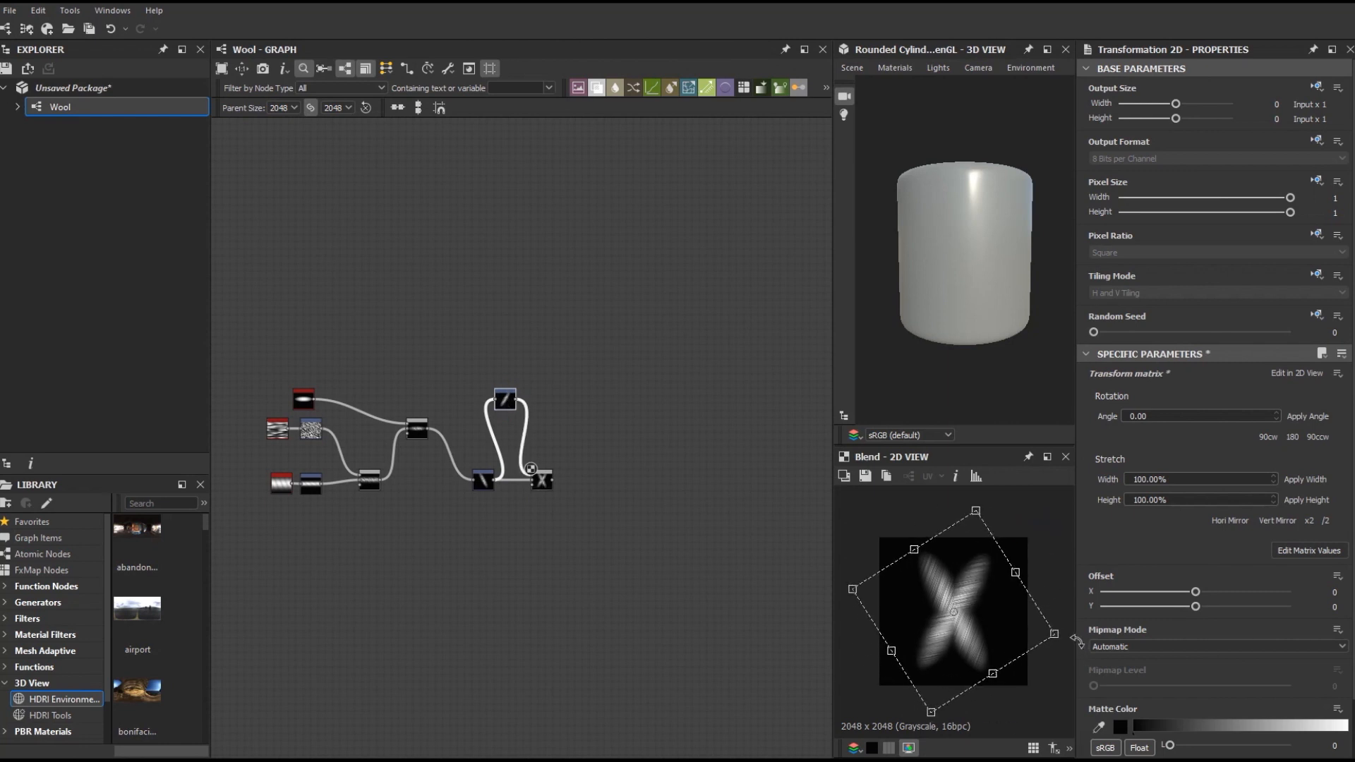
pyautogui.click(486, 487)
pyautogui.moveTo(976, 629)
pyautogui.mouseDown()
pyautogui.moveTo(950, 636)
pyautogui.moveTo(960, 615)
pyautogui.moveTo(972, 623)
pyautogui.mouseUp()
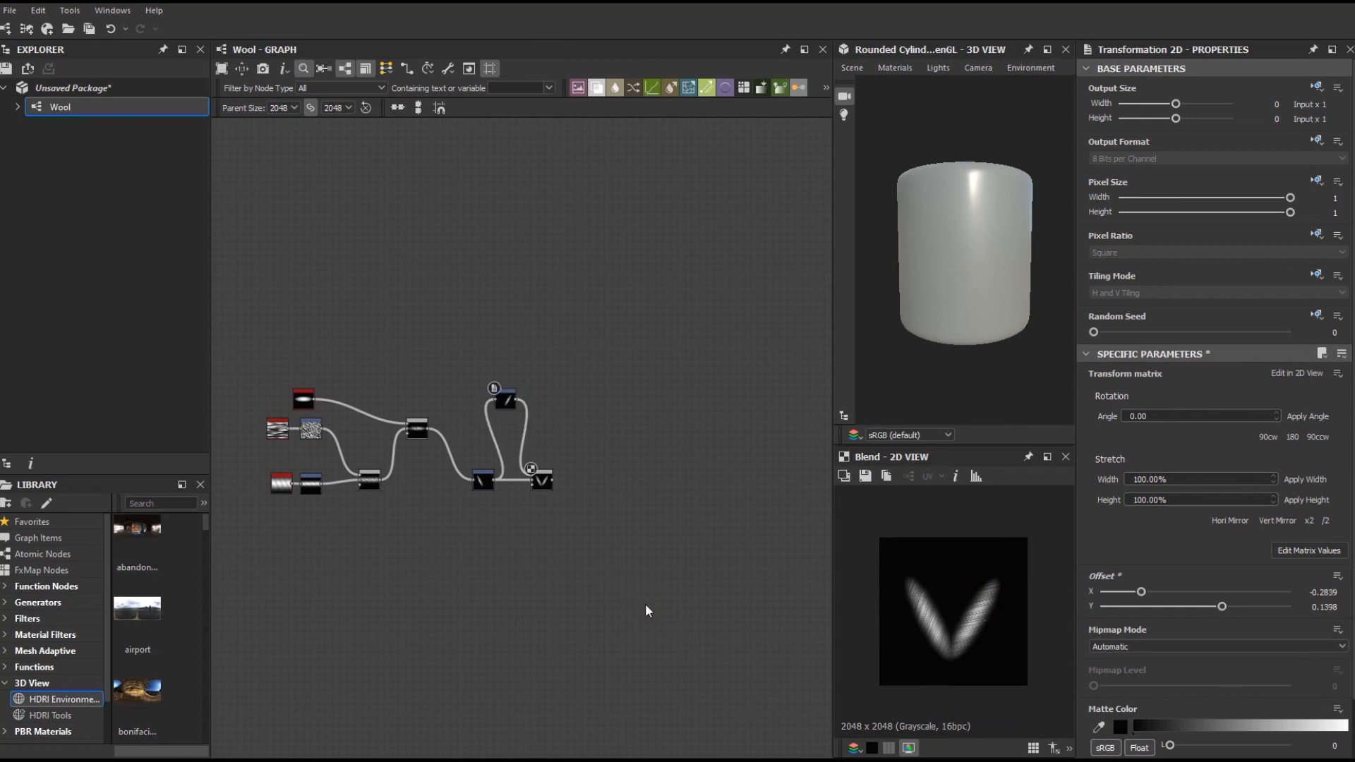
# Step: Compact the strand nodes' layout and move the whole group farther away from the material output nodes
pyautogui.moveTo(505, 408); pyautogui.dragTo(514, 453)
pyautogui.moveTo(417, 427); pyautogui.dragTo(432, 476)
pyautogui.scroll(-2, 432, 476)
pyautogui.moveTo(314, 396); pyautogui.dragTo(520, 528)
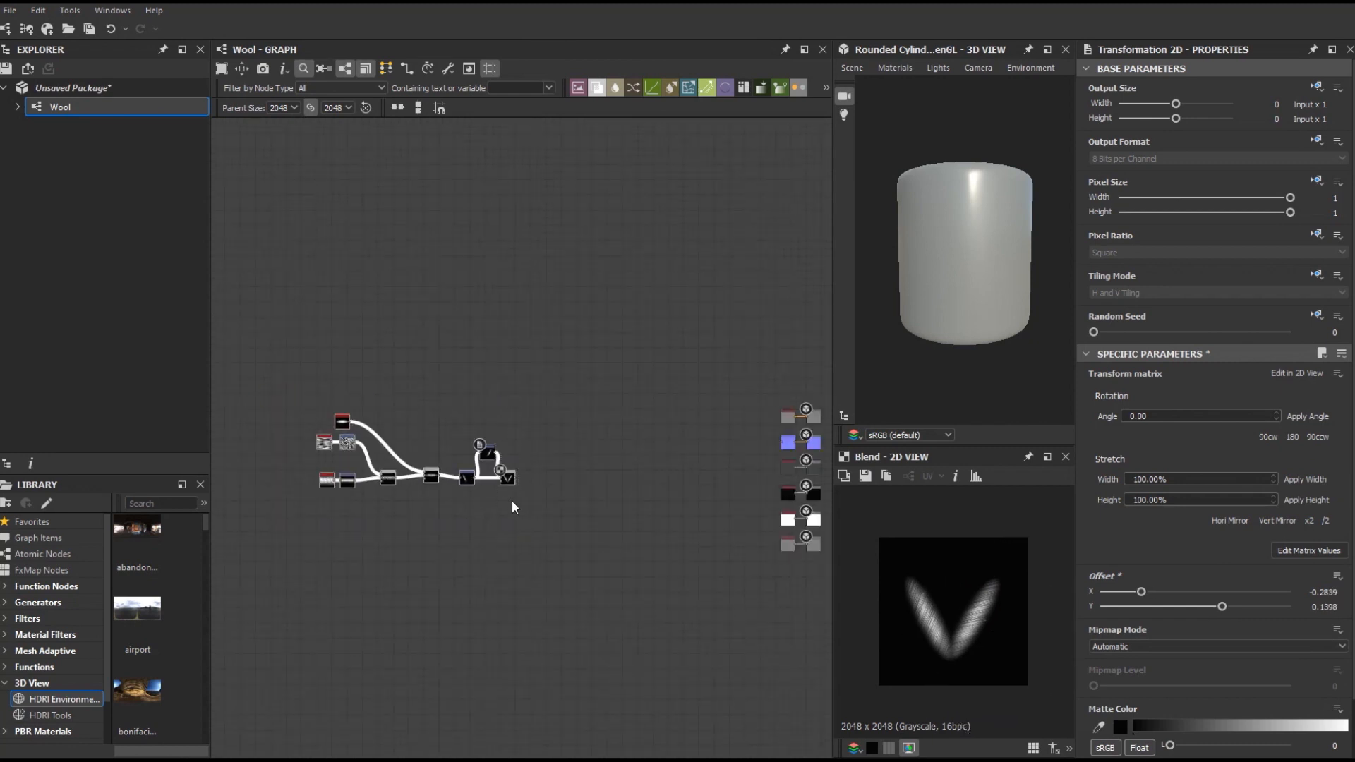
pyautogui.moveTo(506, 478); pyautogui.dragTo(359, 463)
# Step: Add a Tile Sampler node and connect the V-shaped Blend to its pattern input
pyautogui.click(467, 508)
pyautogui.press('space')
pyautogui.write('ti')
pyautogui.click(553, 468)
pyautogui.moveTo(401, 494); pyautogui.dragTo(461, 495, button='middle')
pyautogui.scroll(5, 484, 475)
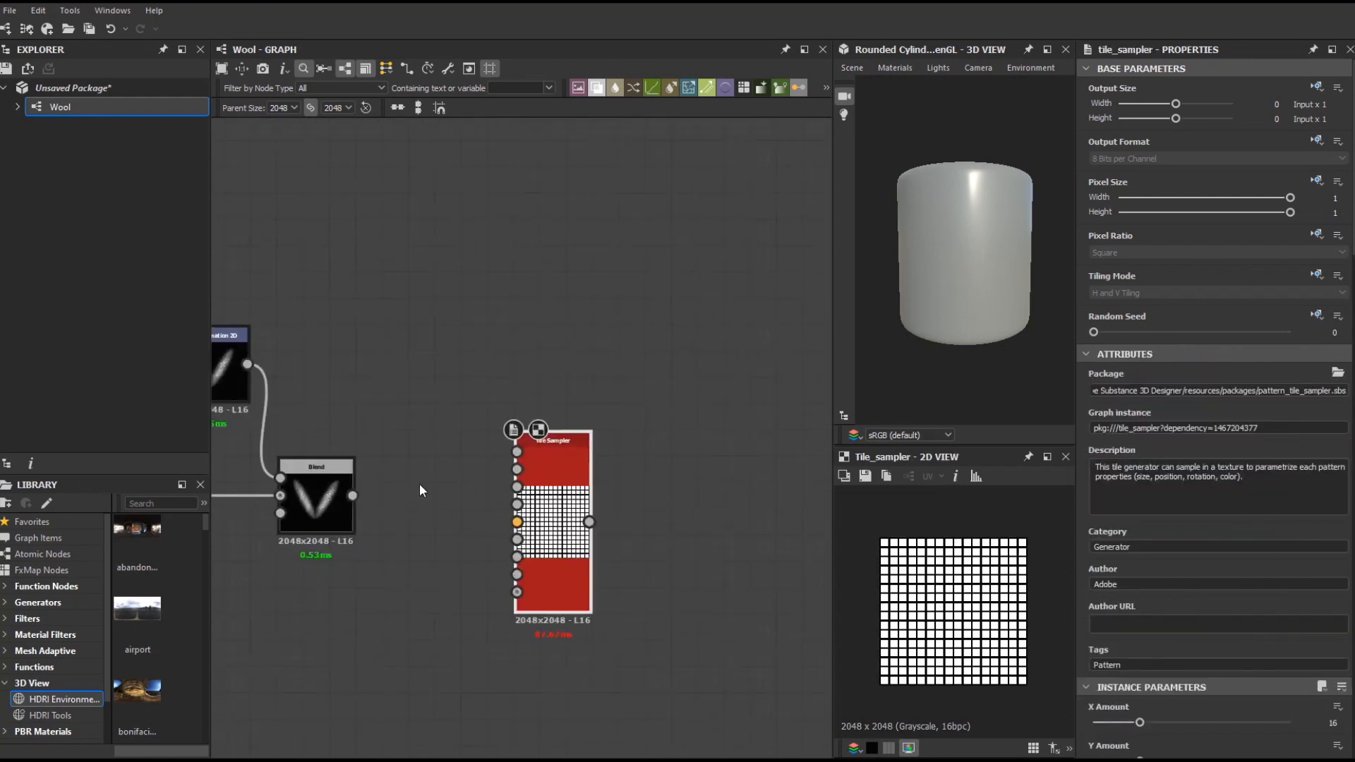
pyautogui.moveTo(388, 435); pyautogui.dragTo(552, 393)
# Step: Set the Tile Sampler's Pattern to Pattern Input and enlarge the 2D view area
pyautogui.scroll(-3, 1080, 600)
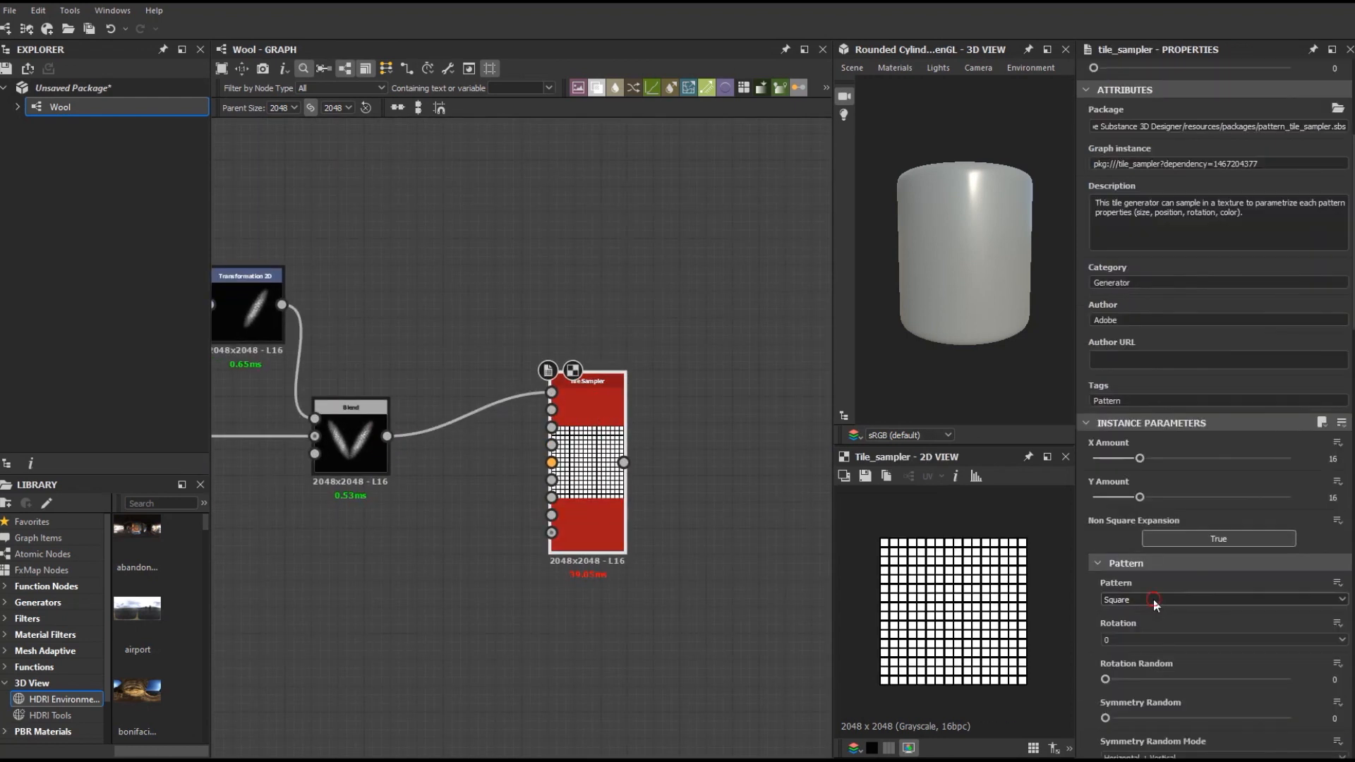
pyautogui.moveTo(542, 442); pyautogui.dragTo(489, 427)
pyautogui.scroll(2, 975, 591)
pyautogui.click(752, 547)
pyautogui.moveTo(831, 545); pyautogui.dragTo(732, 544)
pyautogui.moveTo(917, 446); pyautogui.dragTo(917, 286)
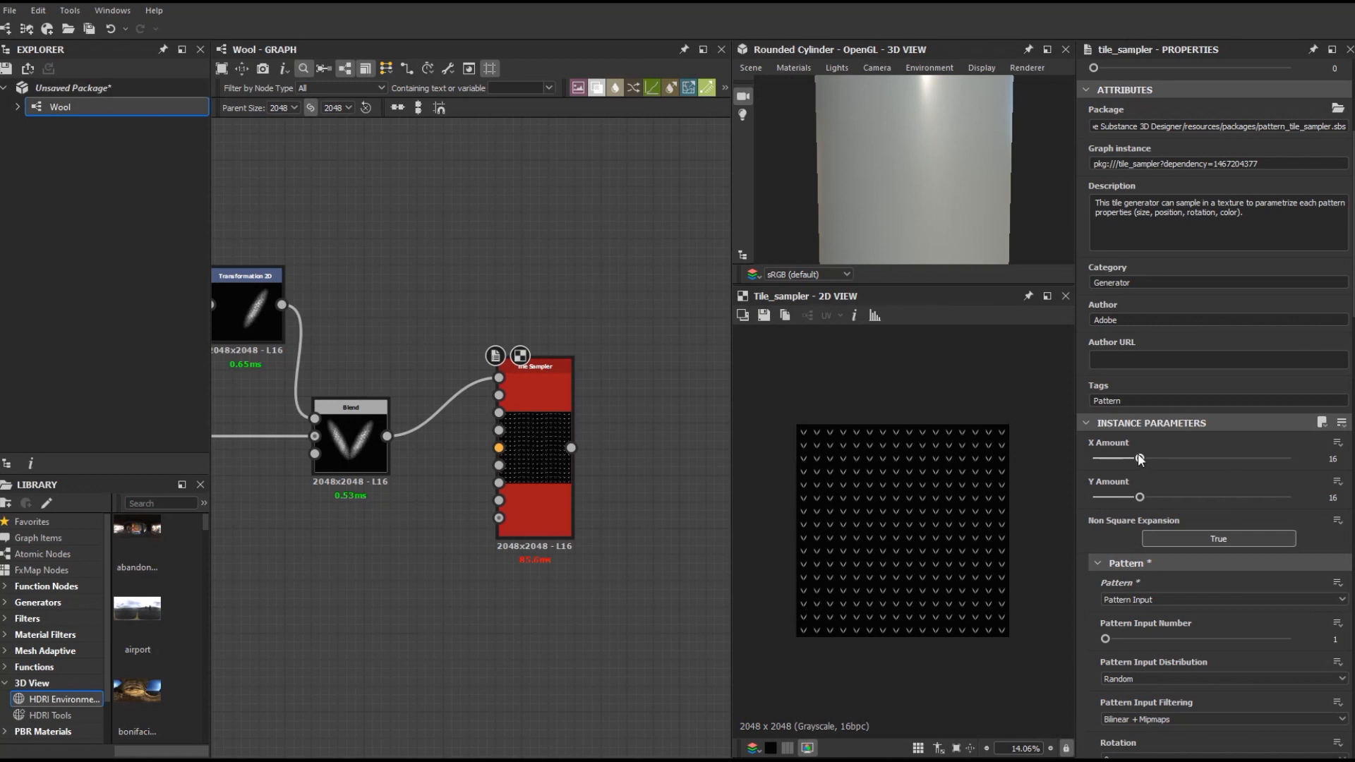
# Step: Set the Tile Sampler's X Amount to 60, Y Amount to 80 and Scale to 1.7
pyautogui.press('Tab')
pyautogui.write('80')
pyautogui.press('Return')
pyautogui.scroll(5, 922, 520)
pyautogui.scroll(-10, 1104, 620)
pyautogui.moveTo(1107, 511); pyautogui.dragTo(1136, 510)
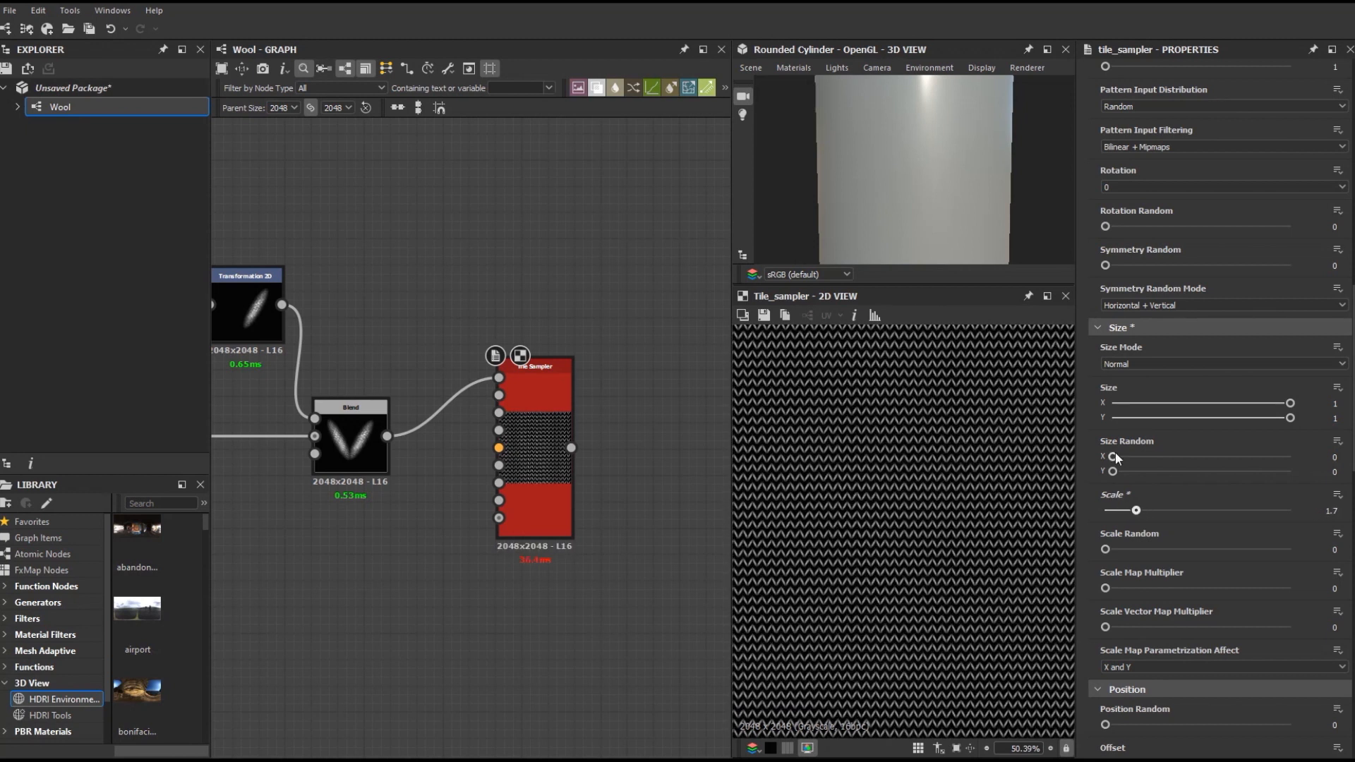
# Step: Set the Tile Sampler's X Size Random to 0.18 and its Size to X 1.19 and Y 2.3
pyautogui.moveTo(1122, 457); pyautogui.dragTo(1144, 457)
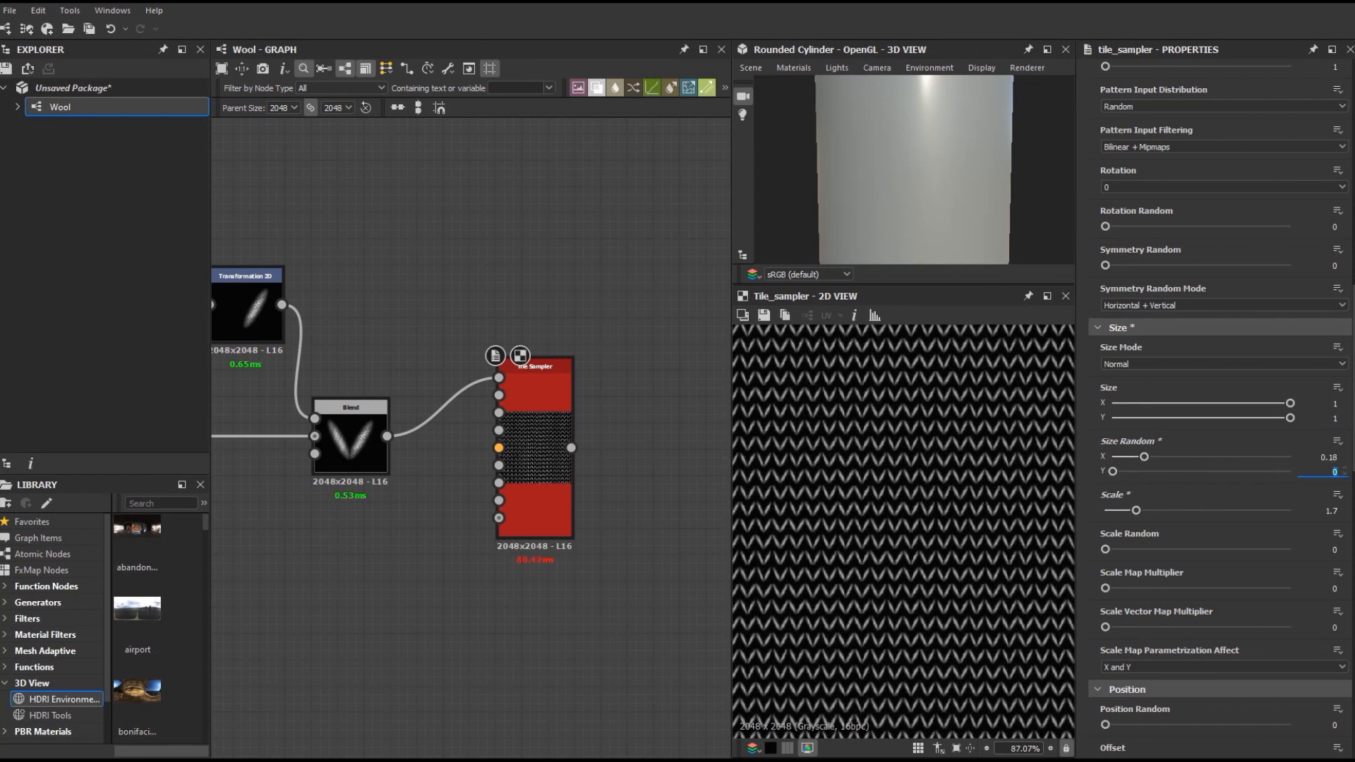
pyautogui.click(1279, 418)
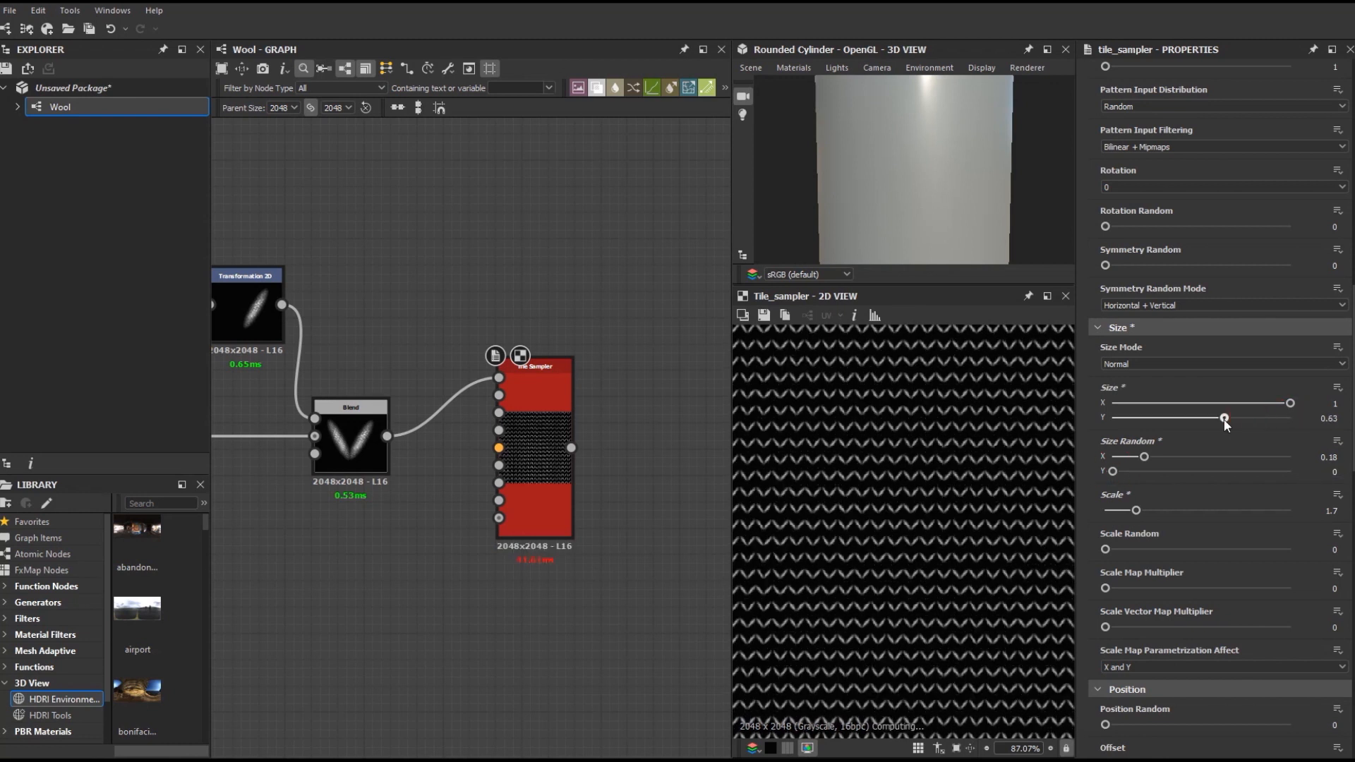
pyautogui.write('2')
pyautogui.press('Return')
pyautogui.moveTo(1198, 419); pyautogui.dragTo(1207, 420)
pyautogui.moveTo(1290, 403); pyautogui.dragTo(1217, 423)
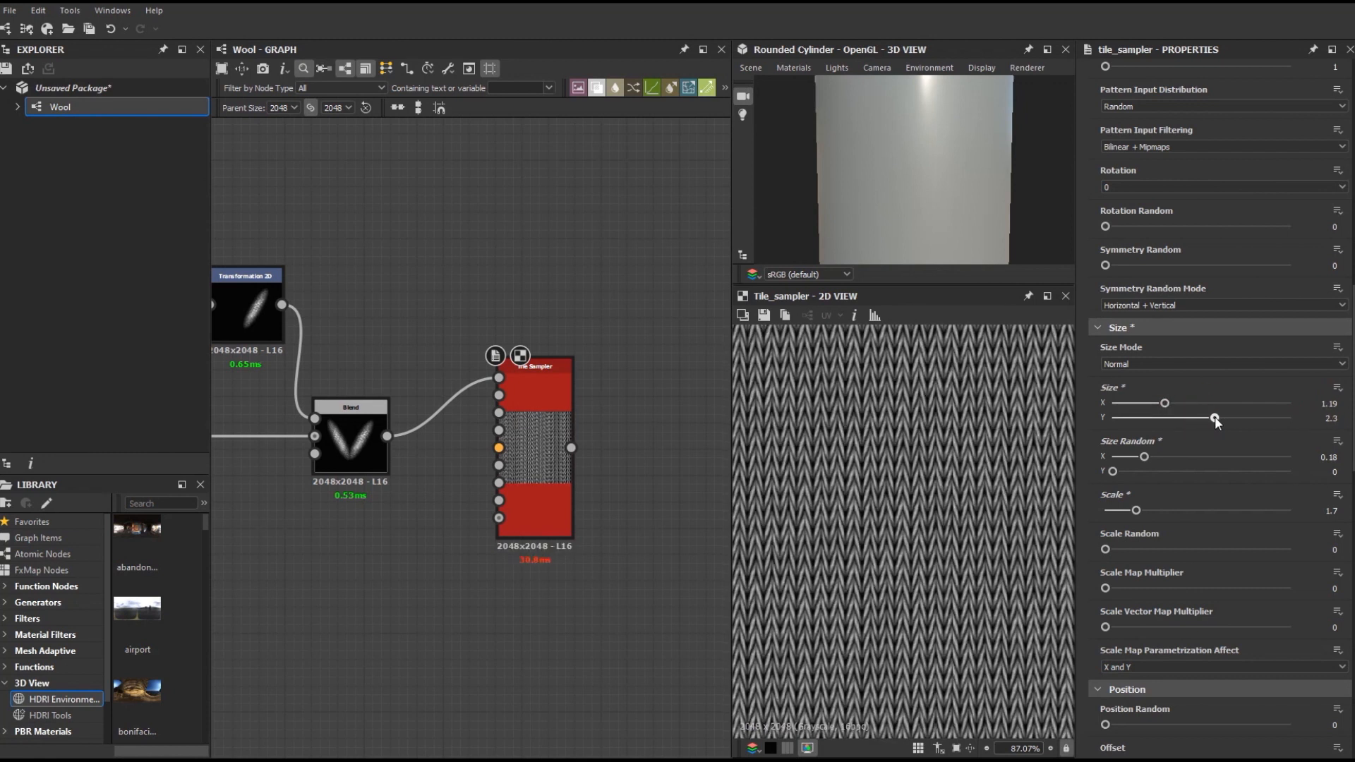
# Step: Try an X Amount of 50 on the Tile Sampler and inspect the knit pattern's tiling
pyautogui.scroll(10, 1318, 563)
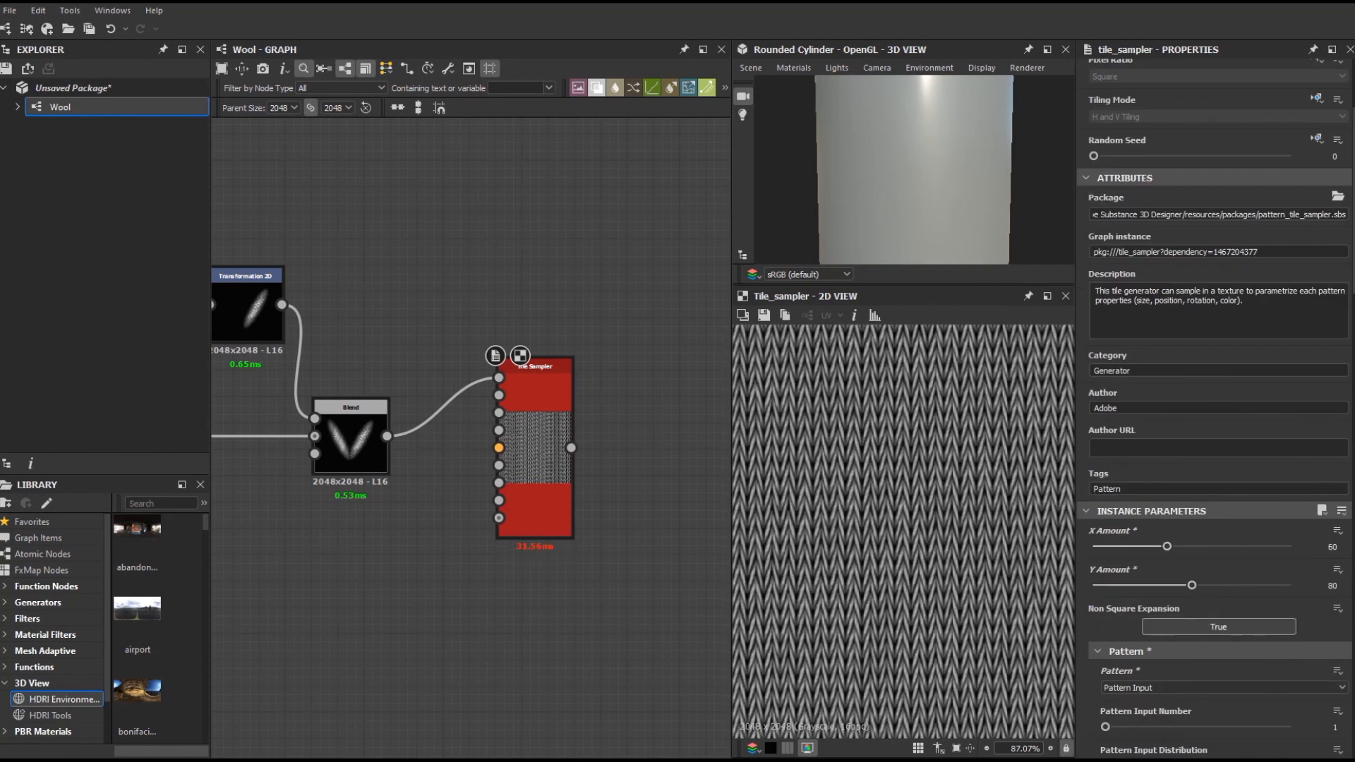
pyautogui.scroll(-1, 1319, 558)
pyautogui.scroll(-8, 847, 572)
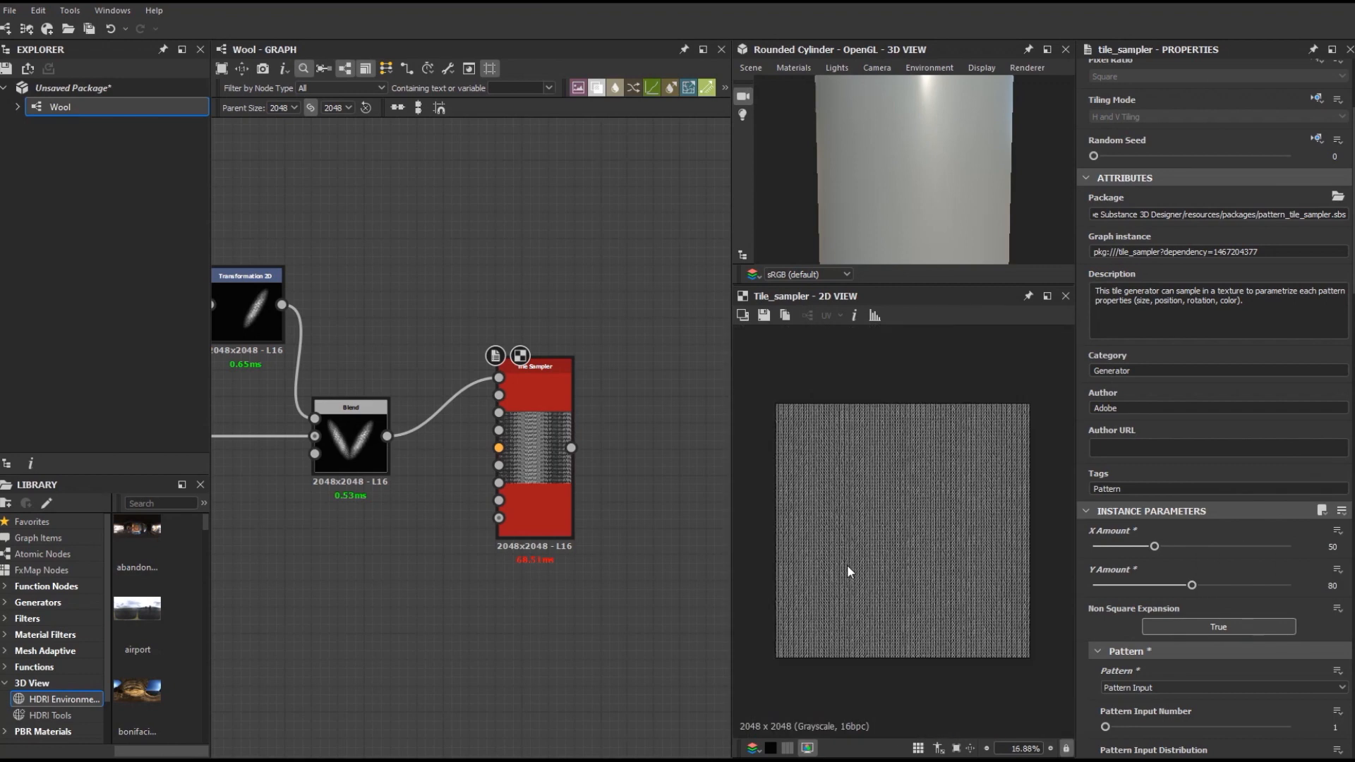
pyautogui.scroll(2, 813, 459)
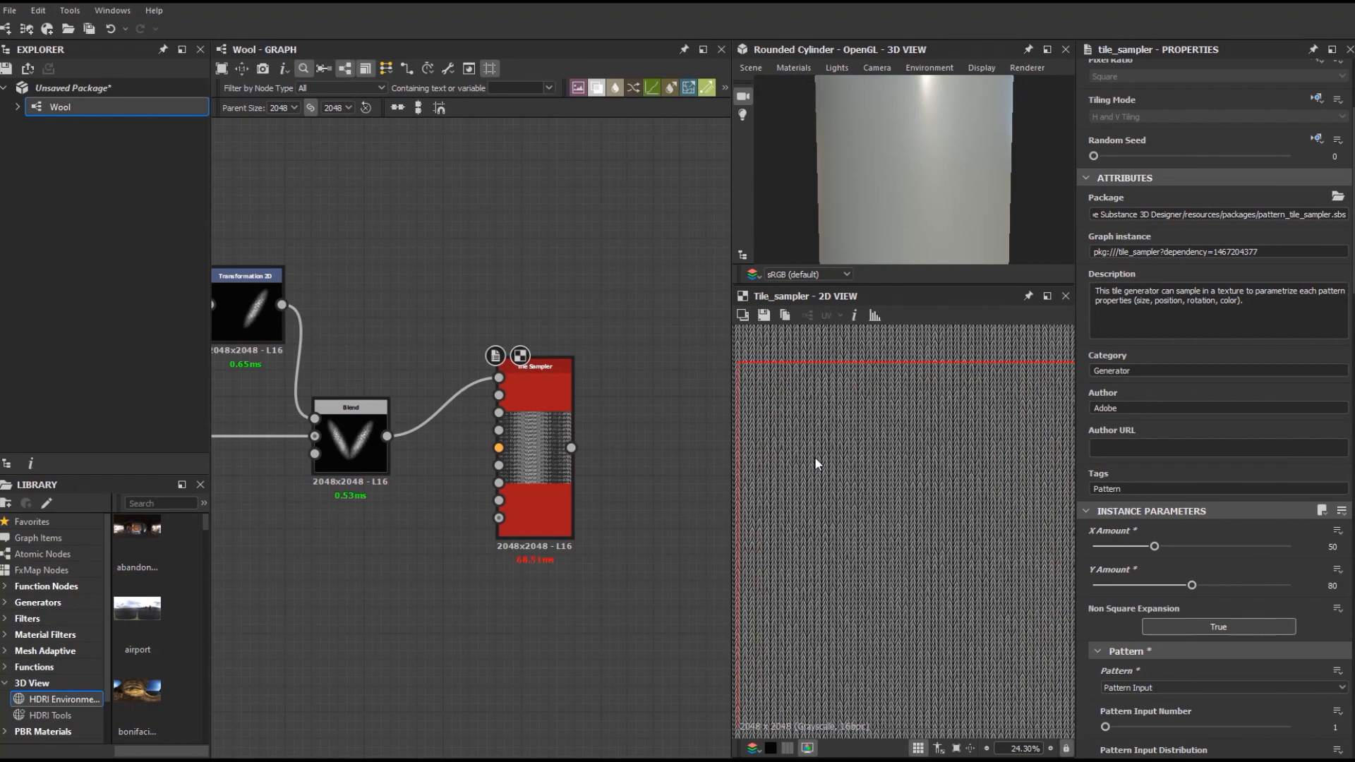
pyautogui.scroll(-3, 814, 464)
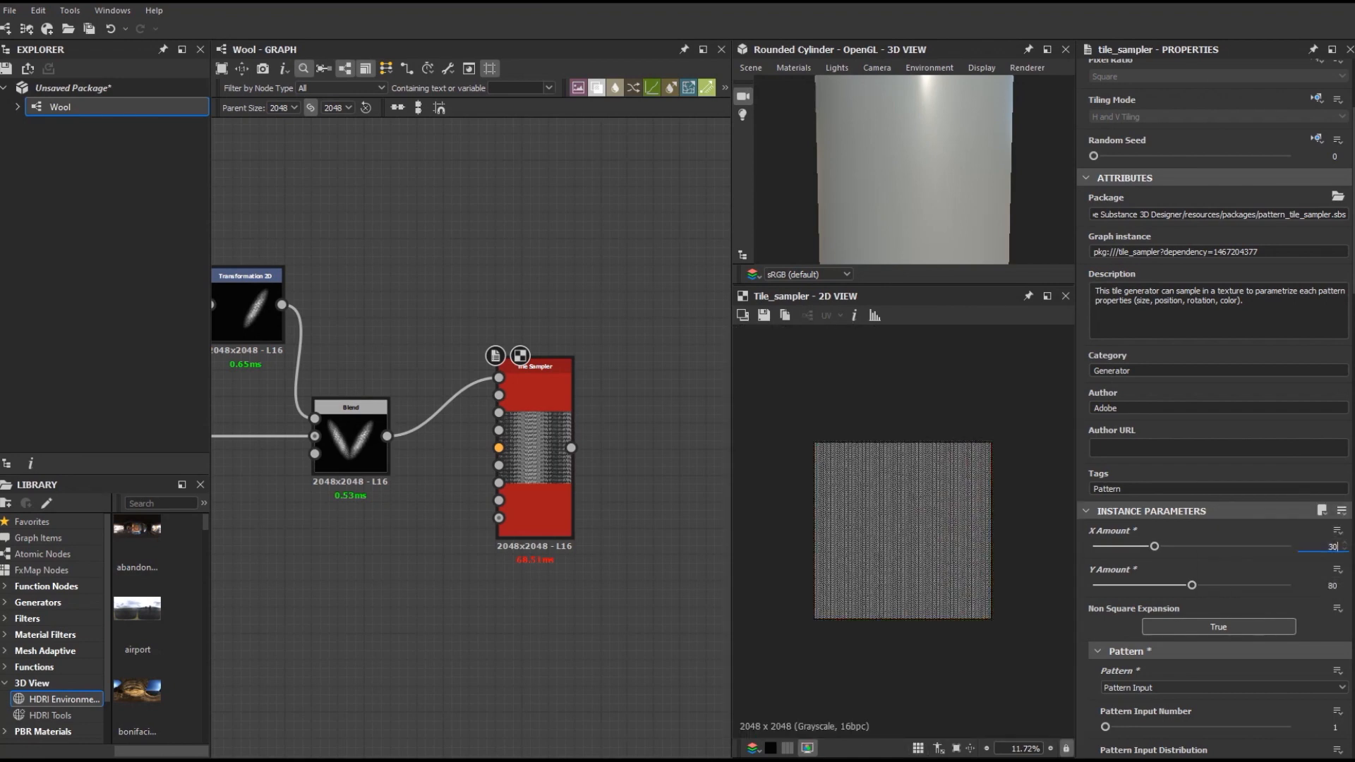
# Step: Set the Tile Sampler's X Amount to 30 and Y Amount to 40, and inspect the knit pattern up close
pyautogui.write('30')
pyautogui.press('Return')
pyautogui.click(1332, 585)
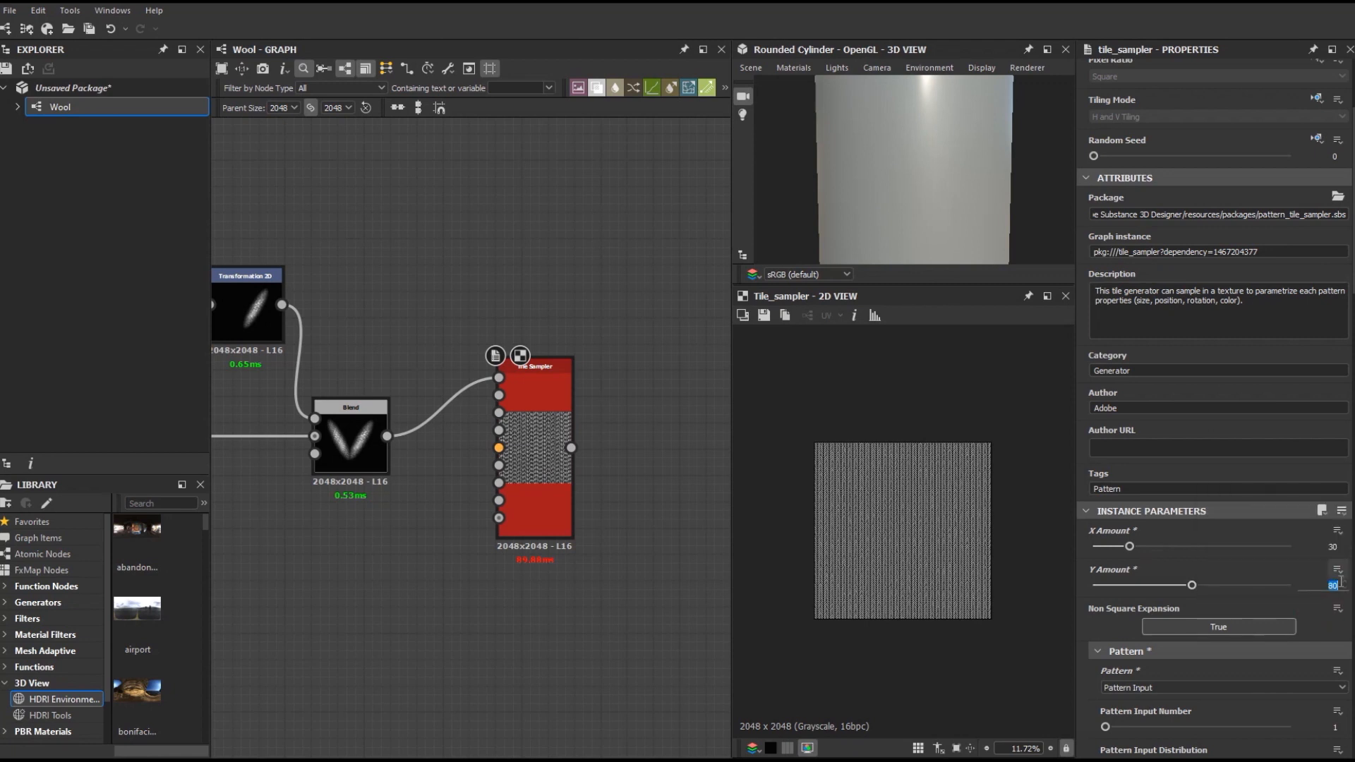
pyautogui.write('40')
pyautogui.press('Return')
pyautogui.scroll(5, 854, 508)
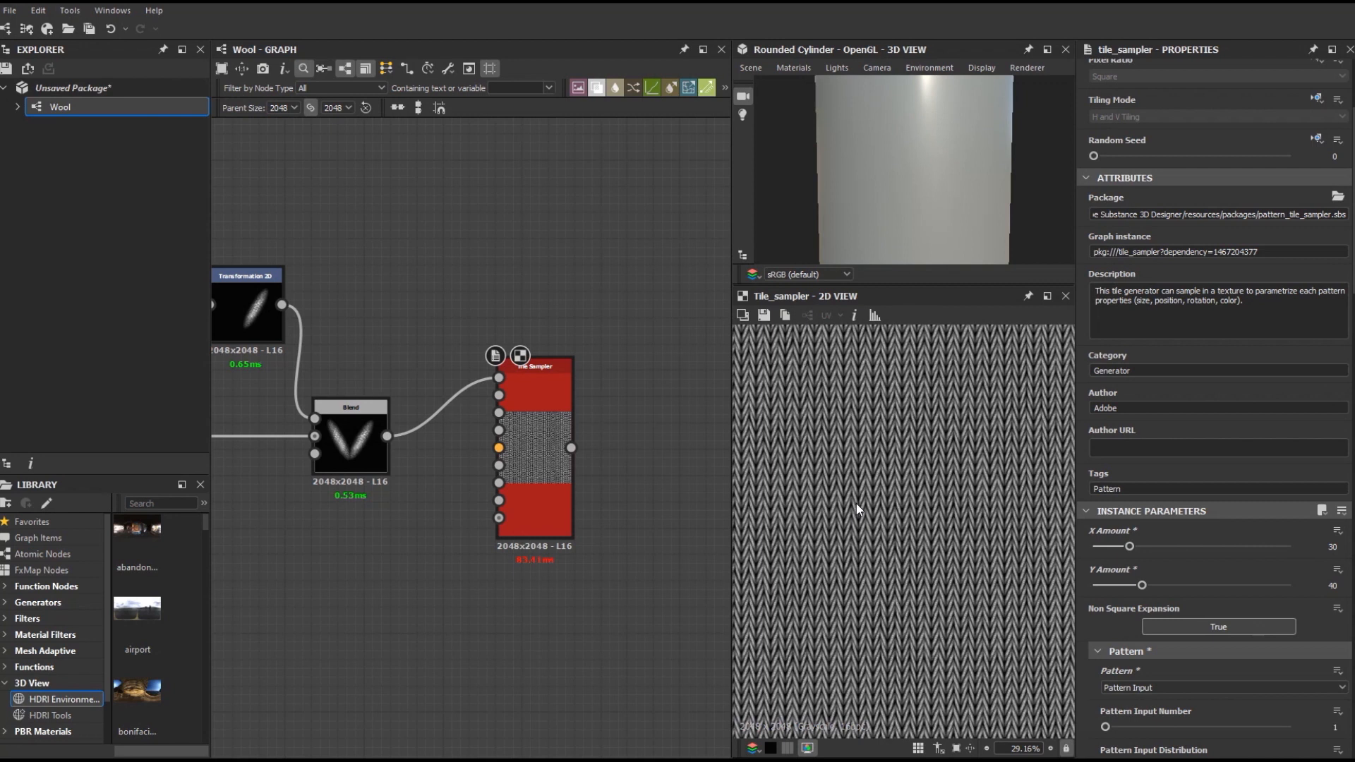
# Step: Set the Tile Sampler's Color Random to 0.34 and its Color luminance to 0.83
pyautogui.scroll(-2, 857, 503)
pyautogui.scroll(-10, 1193, 597)
pyautogui.scroll(-10, 1193, 597)
pyautogui.moveTo(1106, 501); pyautogui.dragTo(1164, 501)
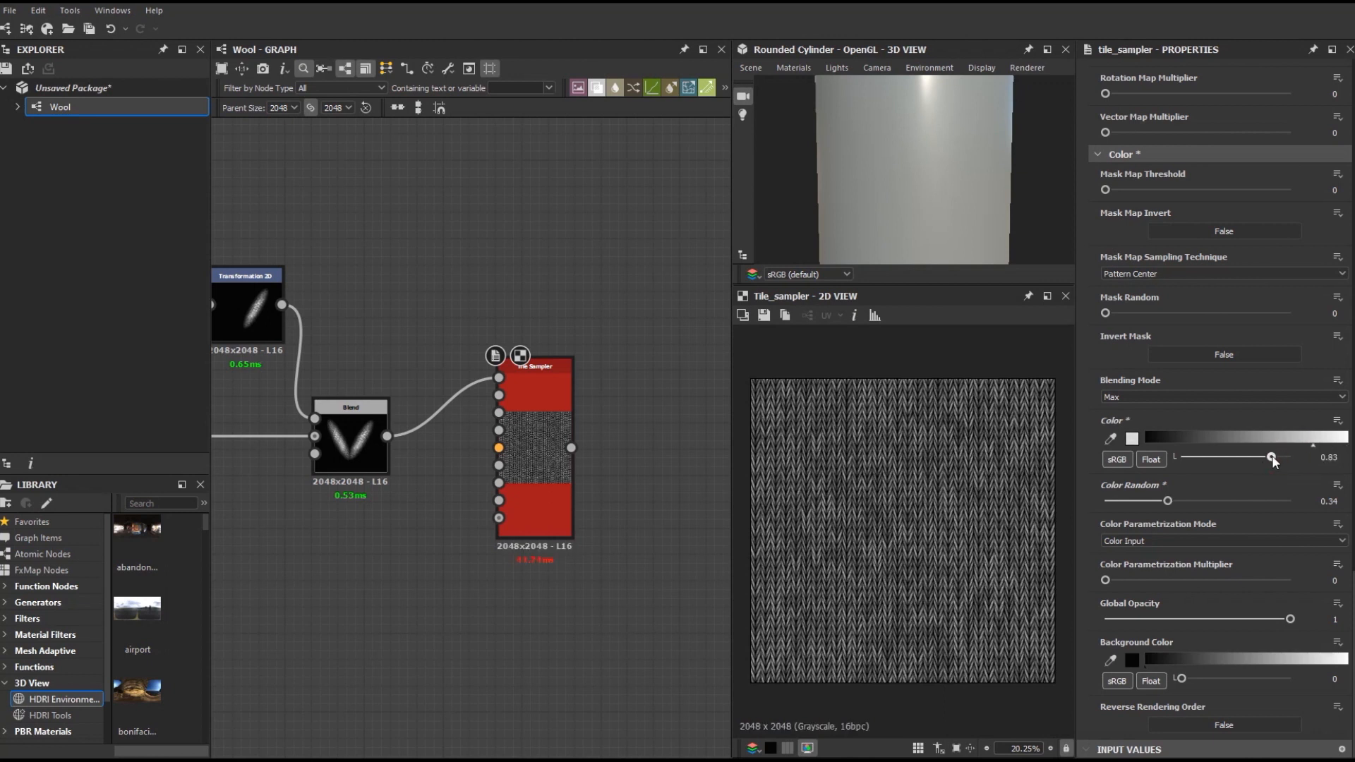
# Step: Set the Tile Sampler's Position Random to 0.02
pyautogui.scroll(5, 1090, 385)
pyautogui.click(1106, 407)
pyautogui.scroll(5, 1112, 451)
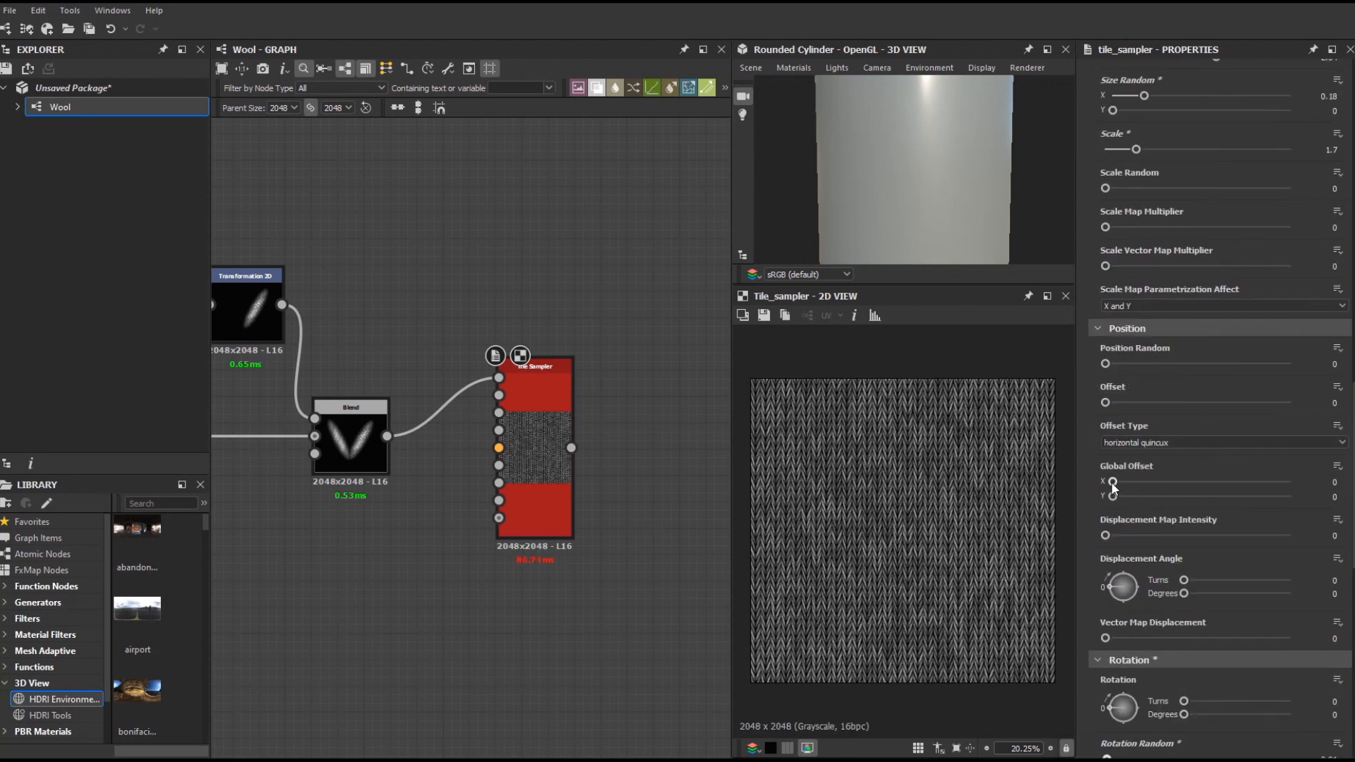
pyautogui.moveTo(1106, 364); pyautogui.dragTo(1107, 365)
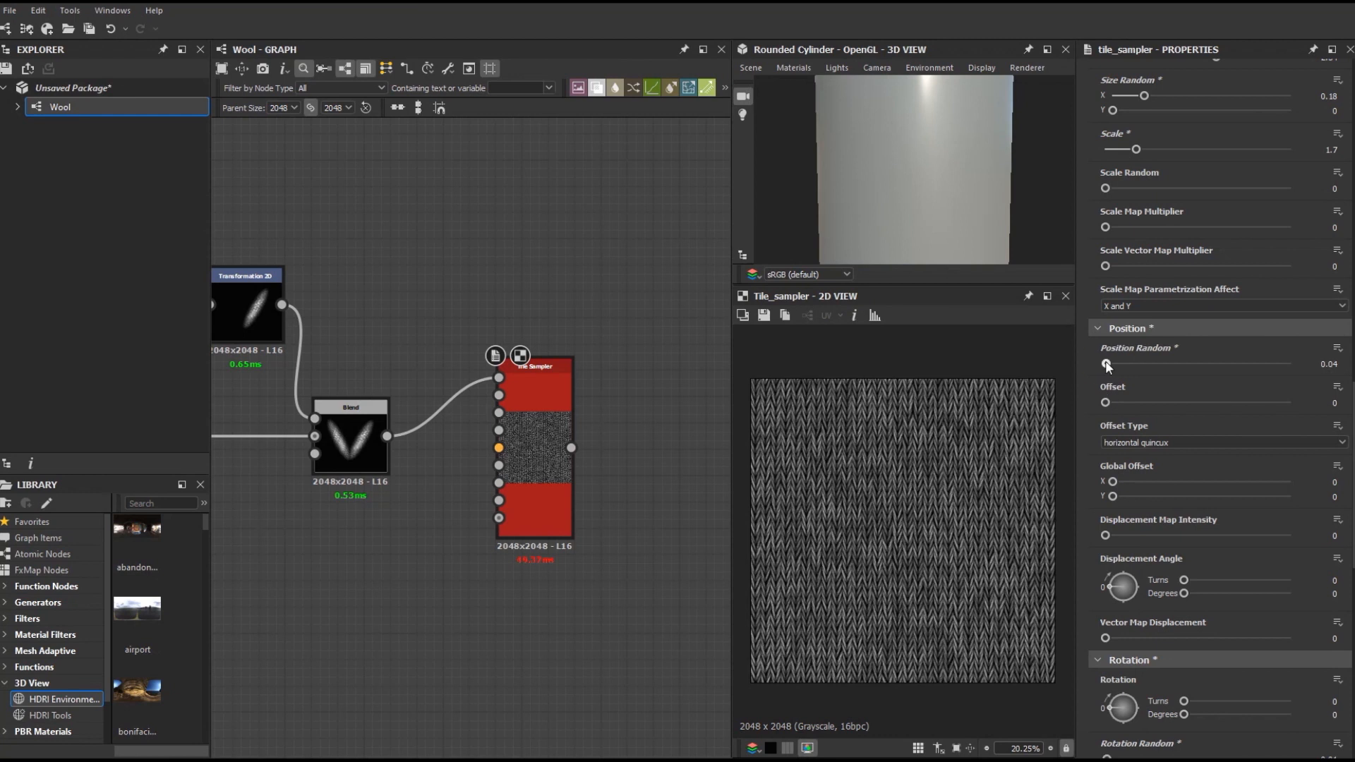
pyautogui.write('2')
pyautogui.press('Return')
# Step: Set the Tile Sampler's Size Random to X 0.15 and Y 0.08, and check the pattern in the tiled preview
pyautogui.scroll(5, 901, 528)
pyautogui.scroll(-4, 901, 528)
pyautogui.scroll(5, 1249, 449)
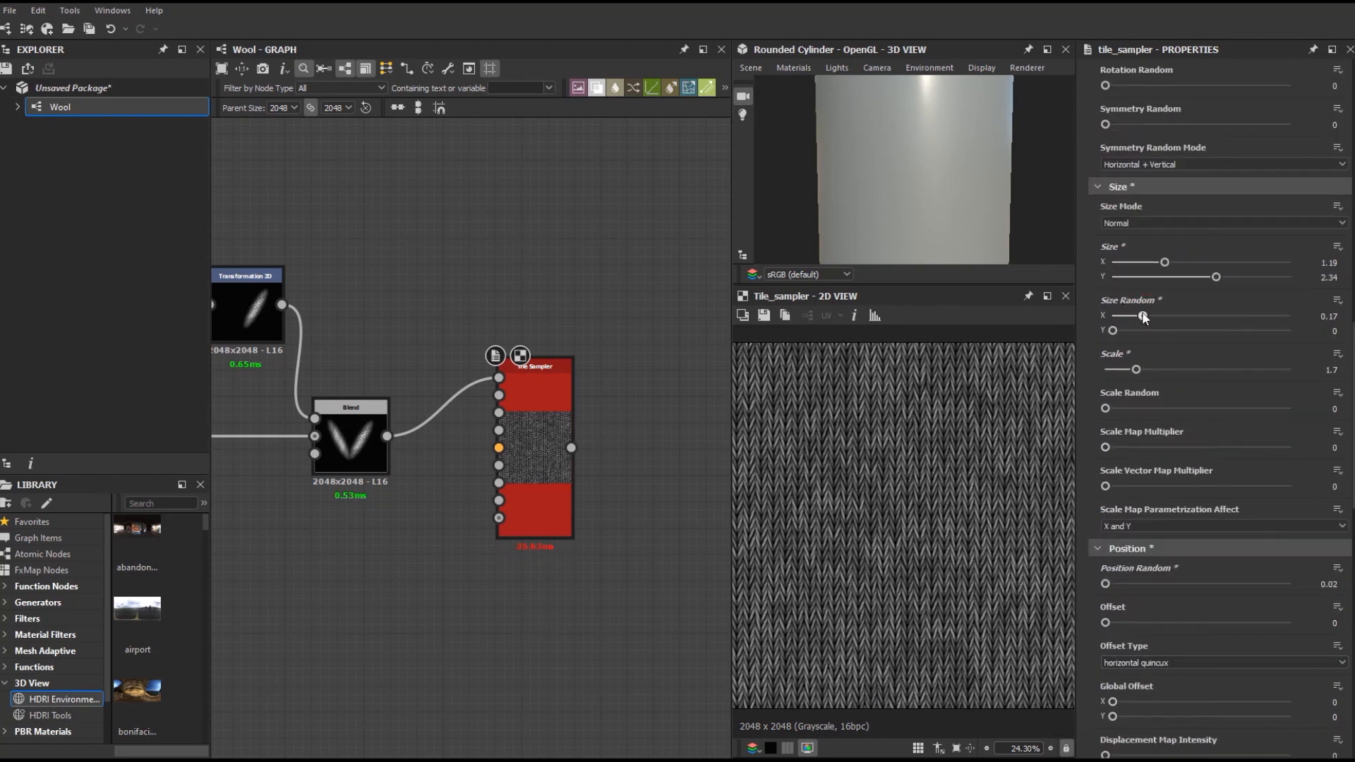
pyautogui.moveTo(1120, 331); pyautogui.dragTo(1127, 330)
pyautogui.scroll(-2, 980, 457)
pyautogui.press('t')
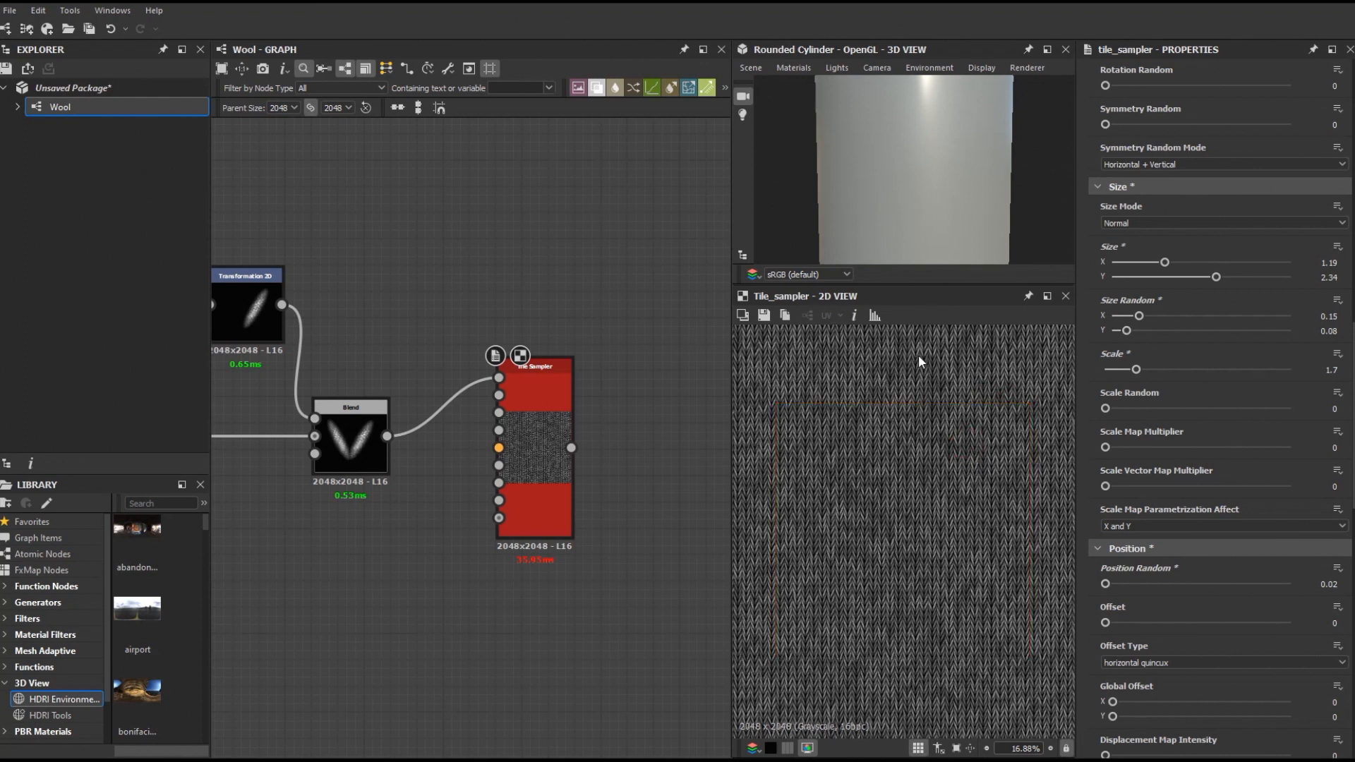
pyautogui.press('t')
# Step: Add a Transformation 2D node fed by the Tile Sampler's output
pyautogui.scroll(-3, 507, 427)
pyautogui.moveTo(522, 422); pyautogui.dragTo(526, 423)
pyautogui.click(599, 337)
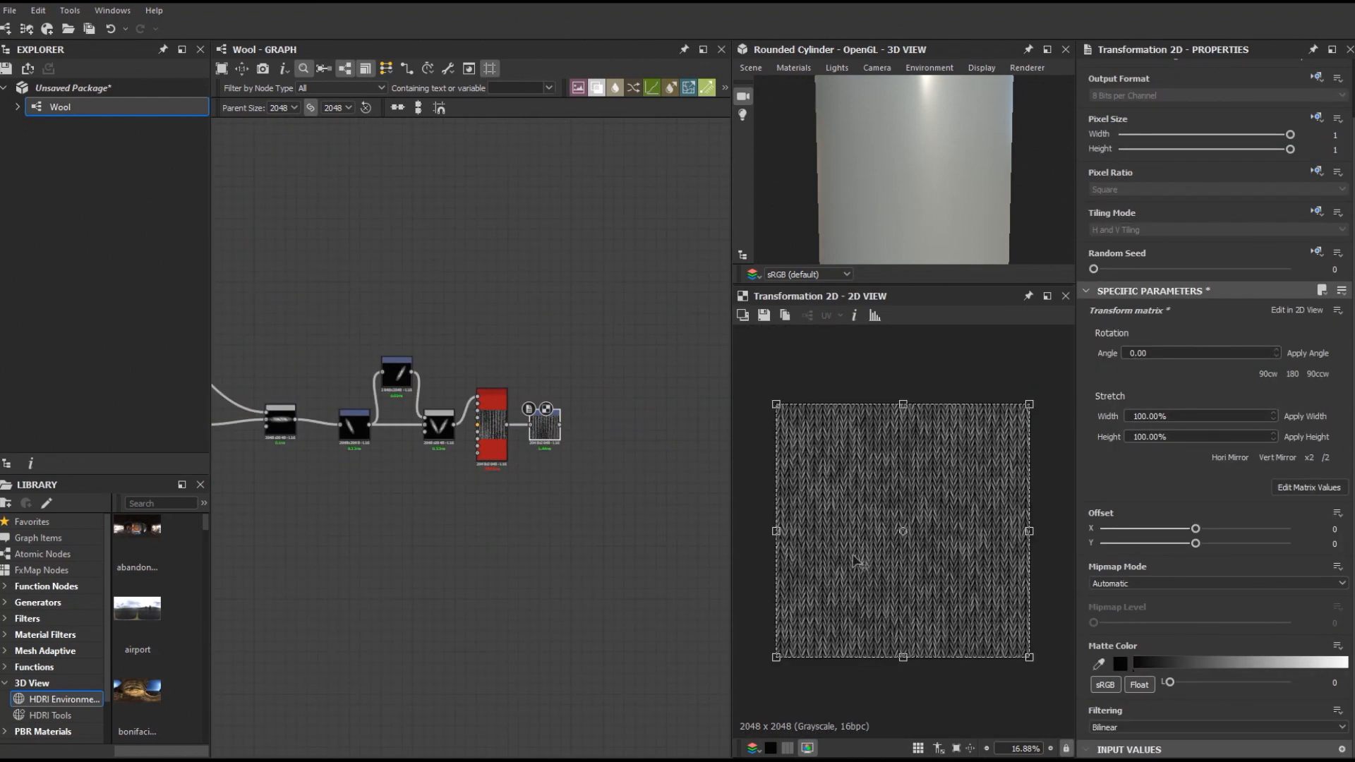
# Step: Add a Multi Directional Warp Grayscale node and feed it the knit pattern from the Transformation 2D
pyautogui.scroll(-2, 544, 544)
pyautogui.moveTo(544, 544); pyautogui.dragTo(408, 545, button='middle')
pyautogui.moveTo(444, 498); pyautogui.dragTo(476, 491, button='middle')
pyautogui.press('space')
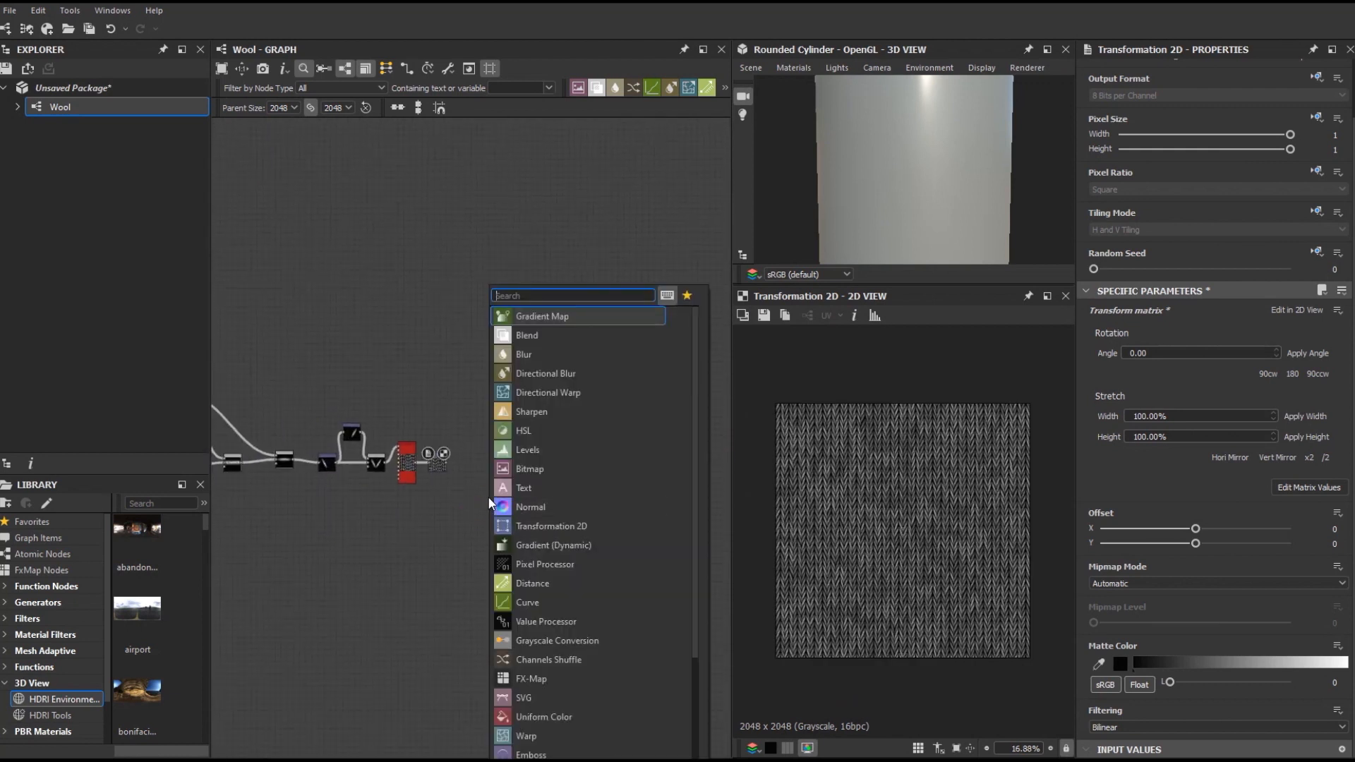
pyautogui.write('multi')
pyautogui.click(559, 451)
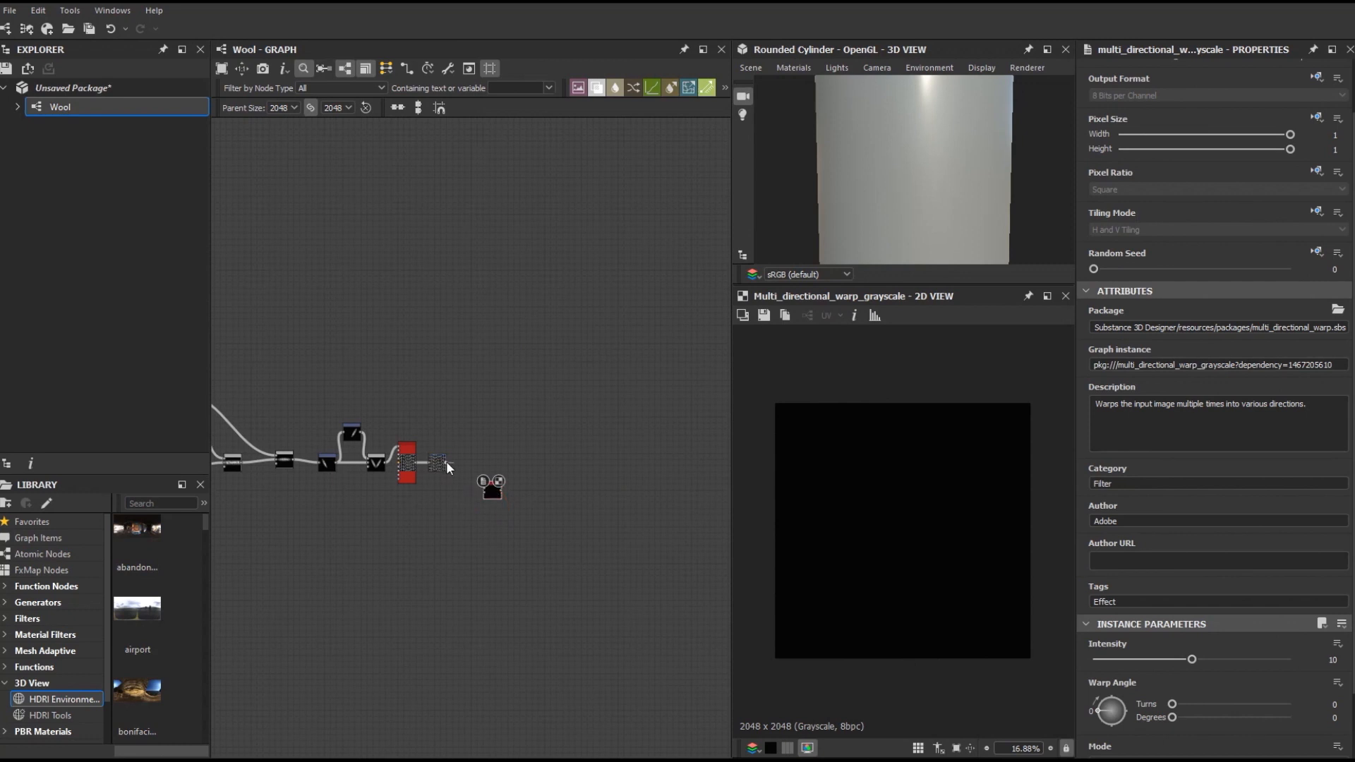
pyautogui.moveTo(447, 462); pyautogui.dragTo(484, 488)
# Step: Add a Perlin Noise node and connect it to the Multi Directional Warp's intensity input
pyautogui.press('space')
pyautogui.write('per')
pyautogui.click(493, 339)
pyautogui.moveTo(450, 535); pyautogui.dragTo(492, 484)
pyautogui.scroll(4, 476, 502)
# Step: Try a Multi Directional Warp Intensity of 2.9, and set the Perlin Noise's Scale to 120
pyautogui.click(514, 479)
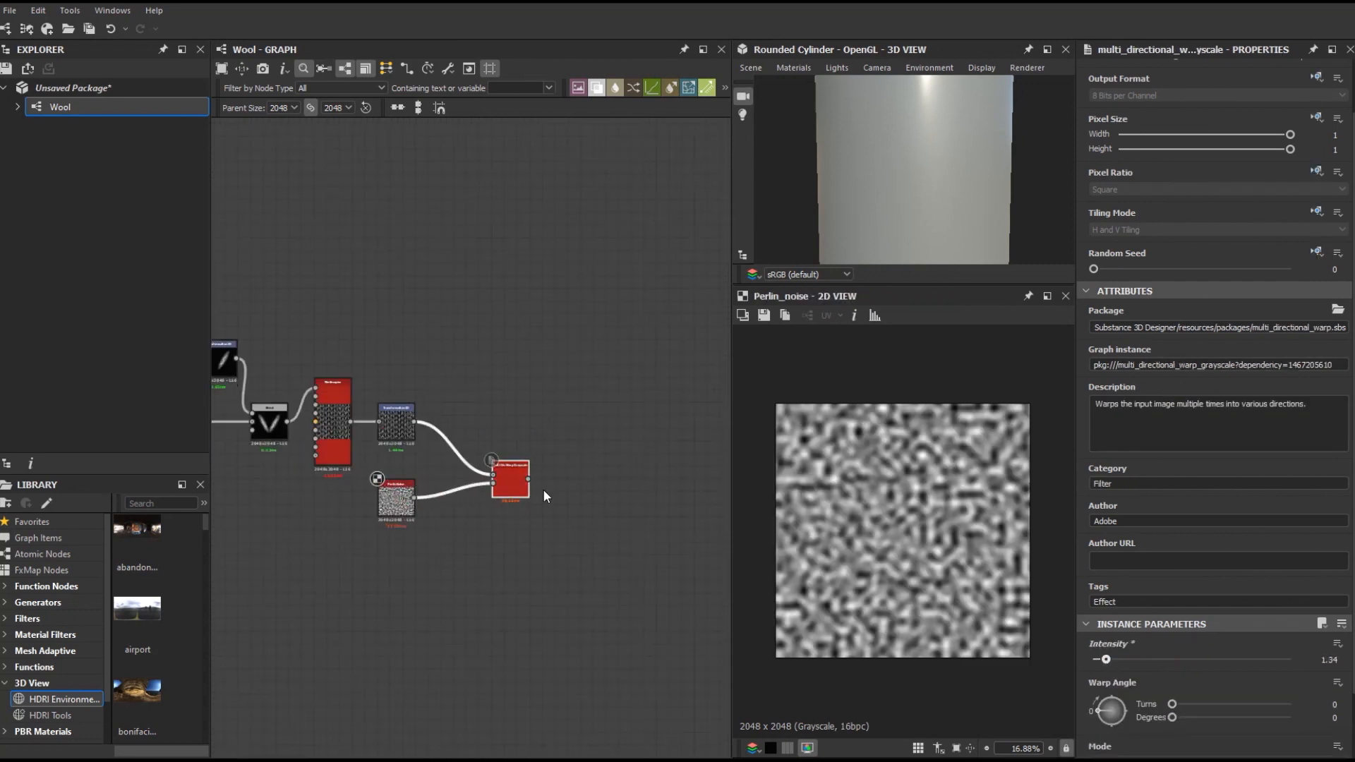
pyautogui.click(395, 500)
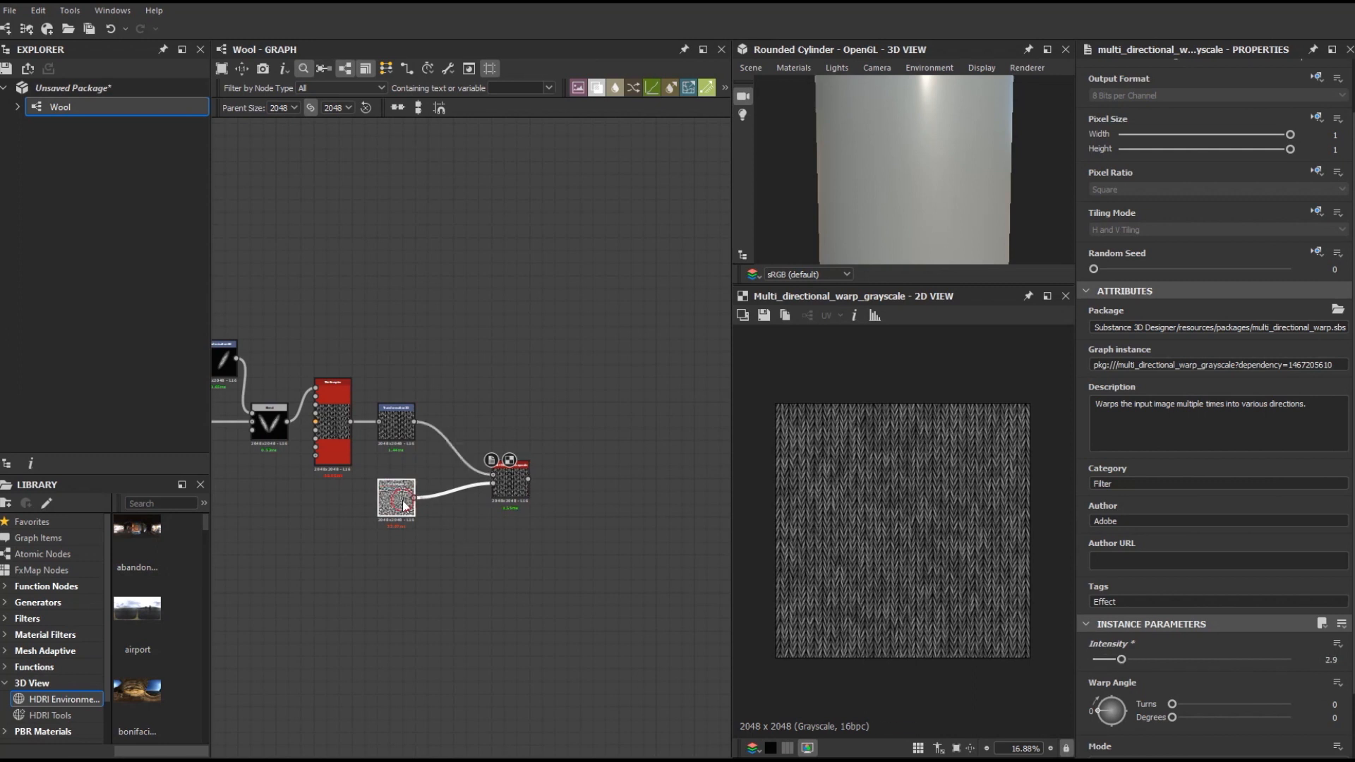
pyautogui.scroll(5, 938, 523)
pyautogui.click(511, 481)
pyautogui.moveTo(1114, 659); pyautogui.dragTo(1126, 660)
pyautogui.click(396, 500)
pyautogui.write('120')
pyautogui.press('Return')
# Step: Set the Multi Directional Warp's Intensity to 1.86 and inspect the warped knit pattern
pyautogui.click(511, 481)
pyautogui.moveTo(1128, 660); pyautogui.dragTo(1111, 665)
pyautogui.scroll(-1, 964, 531)
pyautogui.scroll(-1, 964, 536)
pyautogui.scroll(-2, 1130, 541)
pyautogui.scroll(-3, 1045, 542)
pyautogui.click(590, 591)
pyautogui.scroll(-2, 511, 432)
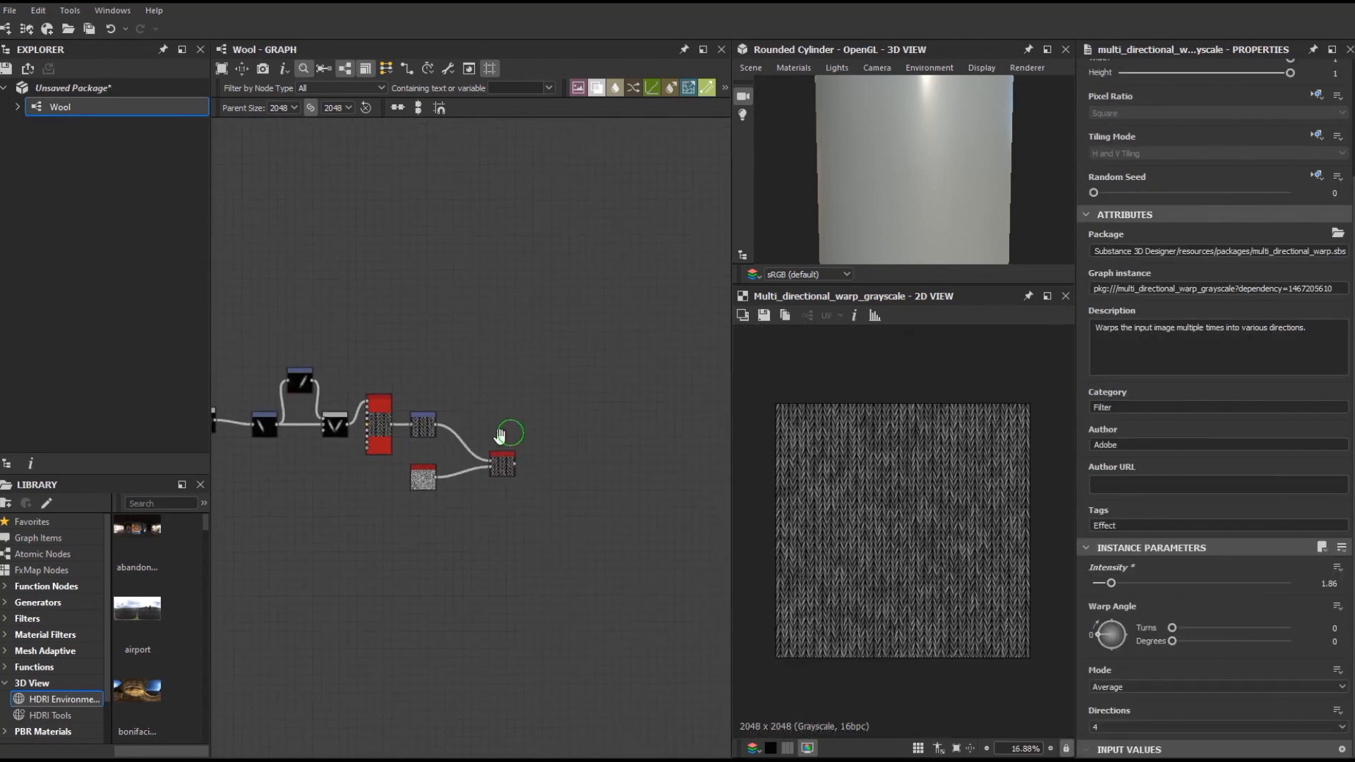
# Step: Add a Scratches Generator node in an empty area near the warped knit pattern
pyautogui.moveTo(510, 432); pyautogui.dragTo(578, 422, button='middle')
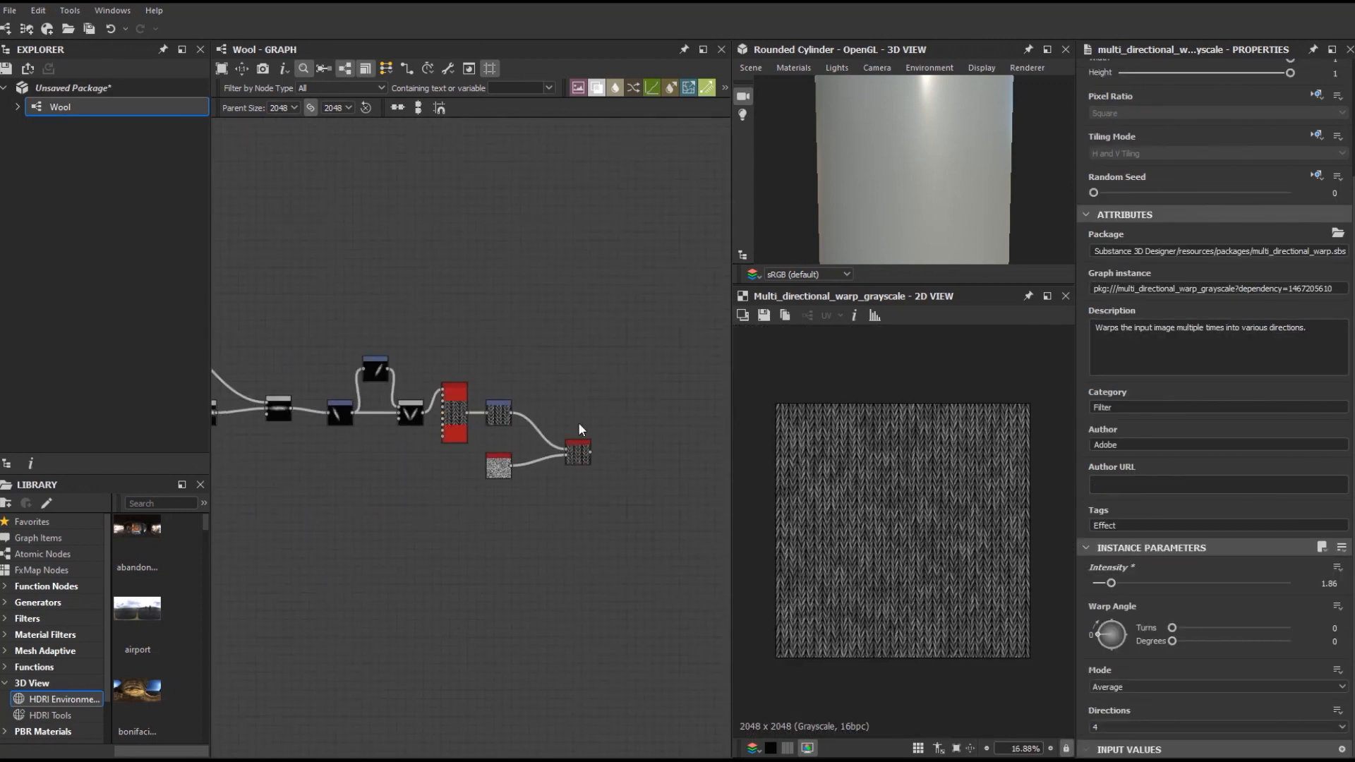
pyautogui.scroll(-1, 579, 422)
pyautogui.press('space')
pyautogui.write('sc')
pyautogui.click(676, 374)
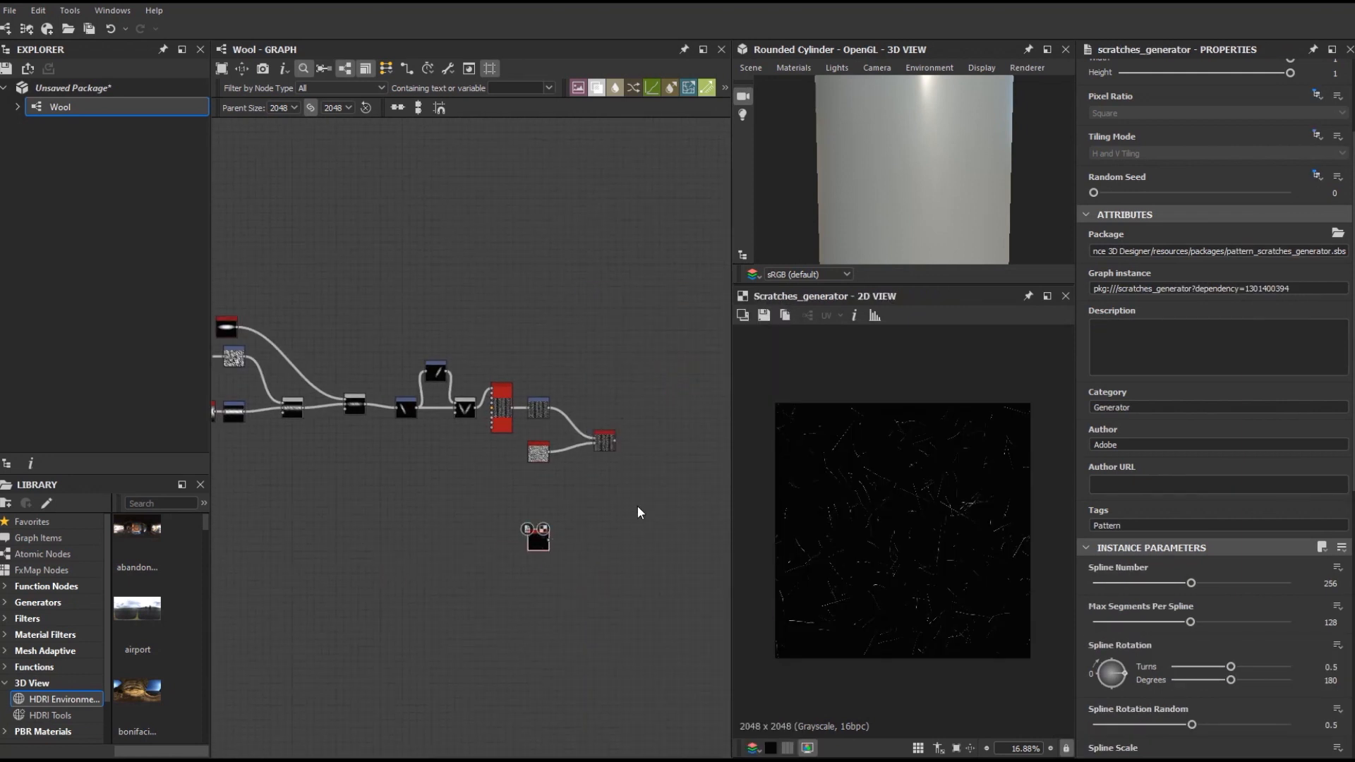
# Step: Set the Scratches Generator's Spline Number to 1000 and Max Segments Per Spline to 256
pyautogui.moveTo(1193, 584); pyautogui.dragTo(1290, 583)
pyautogui.moveTo(1191, 622); pyautogui.dragTo(1291, 622)
pyautogui.click(1319, 581)
pyautogui.press('Tab')
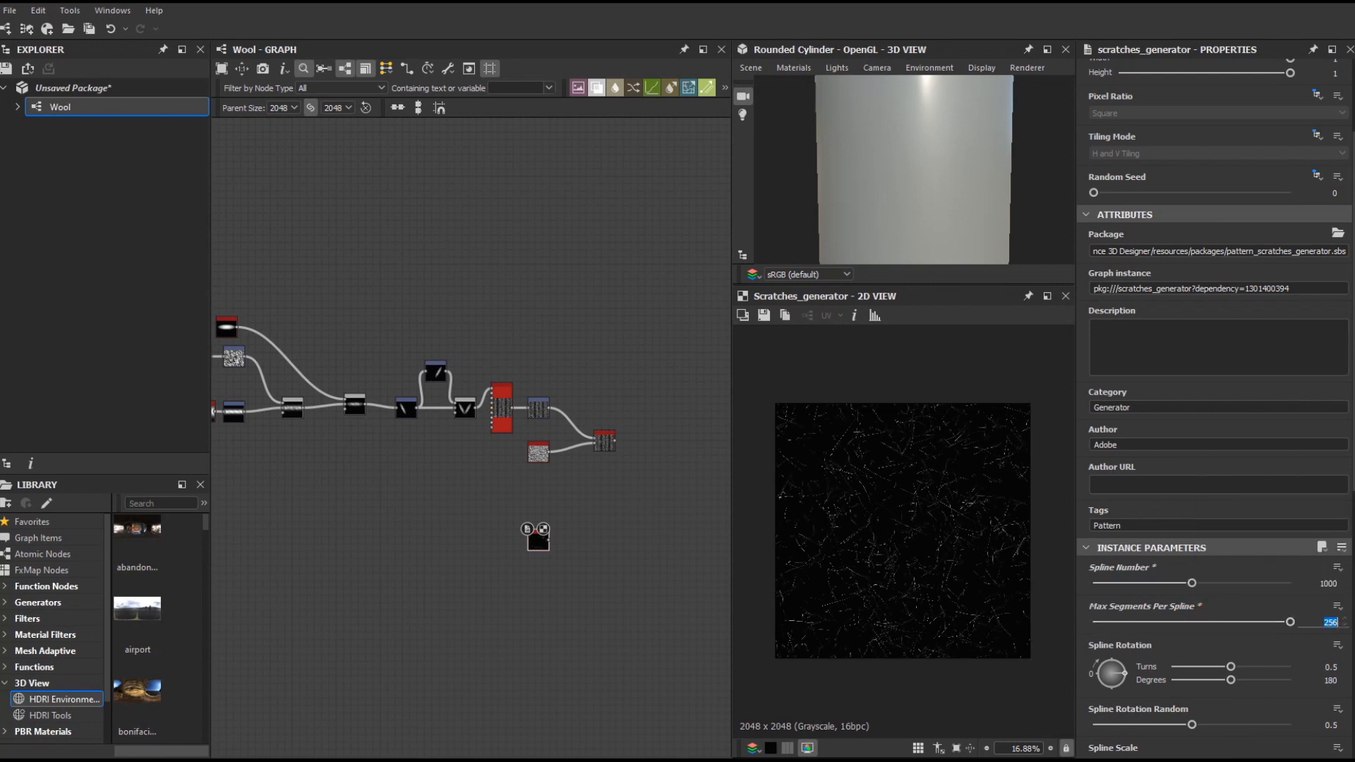
# Step: Set the scratches' Spline Scale to 0.68, Spline Rotation Random to 0.55 and Spline Distortion to 0.13
pyautogui.scroll(-3, 1226, 670)
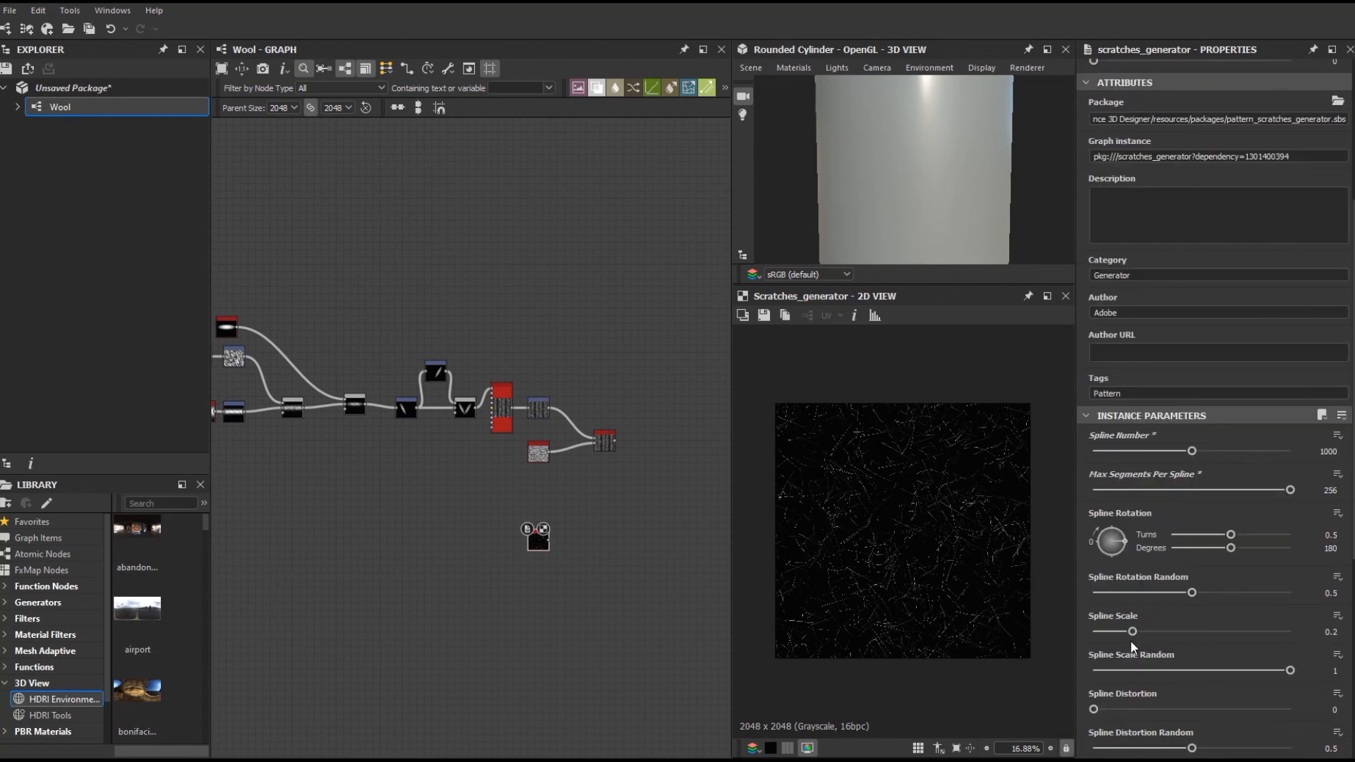
pyautogui.click(1228, 631)
pyautogui.moveTo(1192, 593); pyautogui.dragTo(1201, 593)
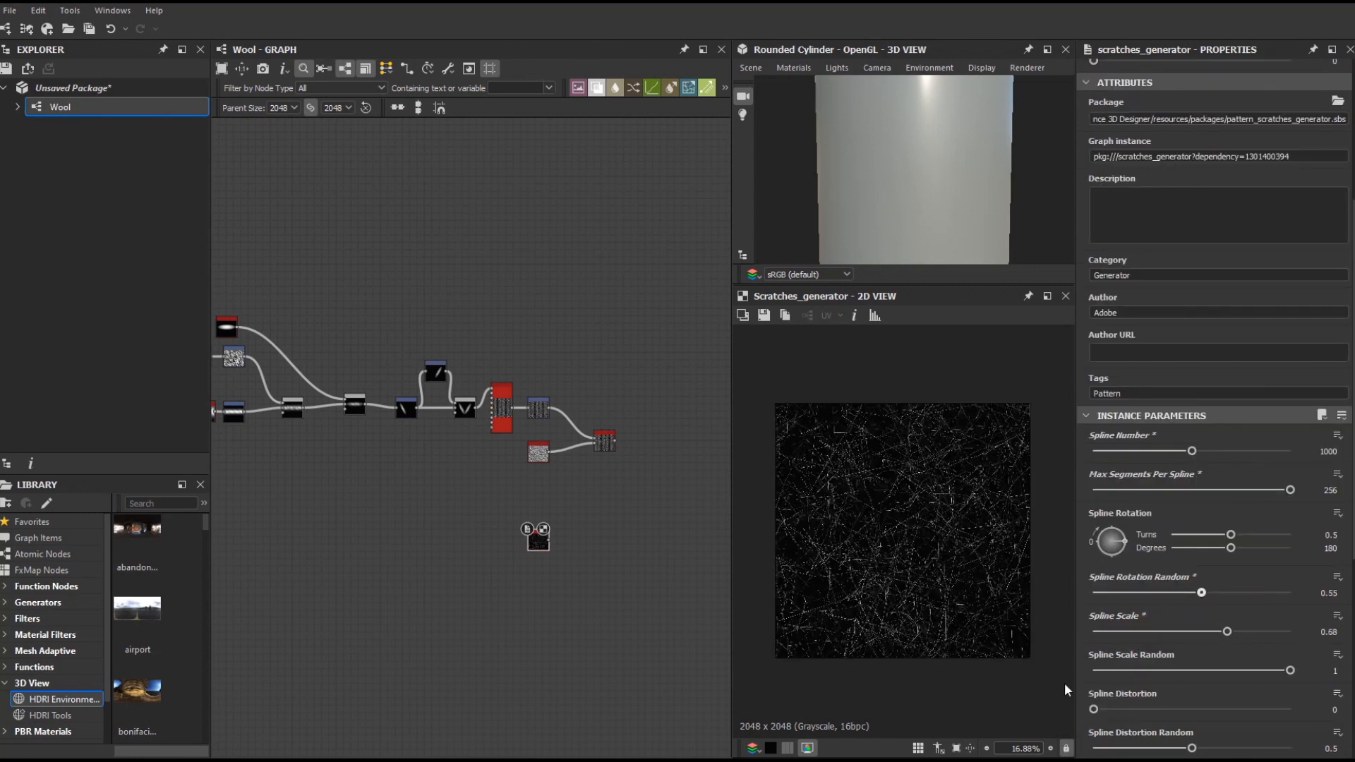
pyautogui.scroll(-2, 1101, 635)
pyautogui.moveTo(1094, 621)
pyautogui.mouseDown()
pyautogui.moveTo(1162, 622)
pyautogui.moveTo(1118, 621)
pyautogui.mouseUp()
# Step: Set the scratches' Fade Mode to End, Spline Distortion Random to 0.62, Spline Width to 0.82 and Spline Width Random to 0.69
pyautogui.scroll(-7, 1099, 683)
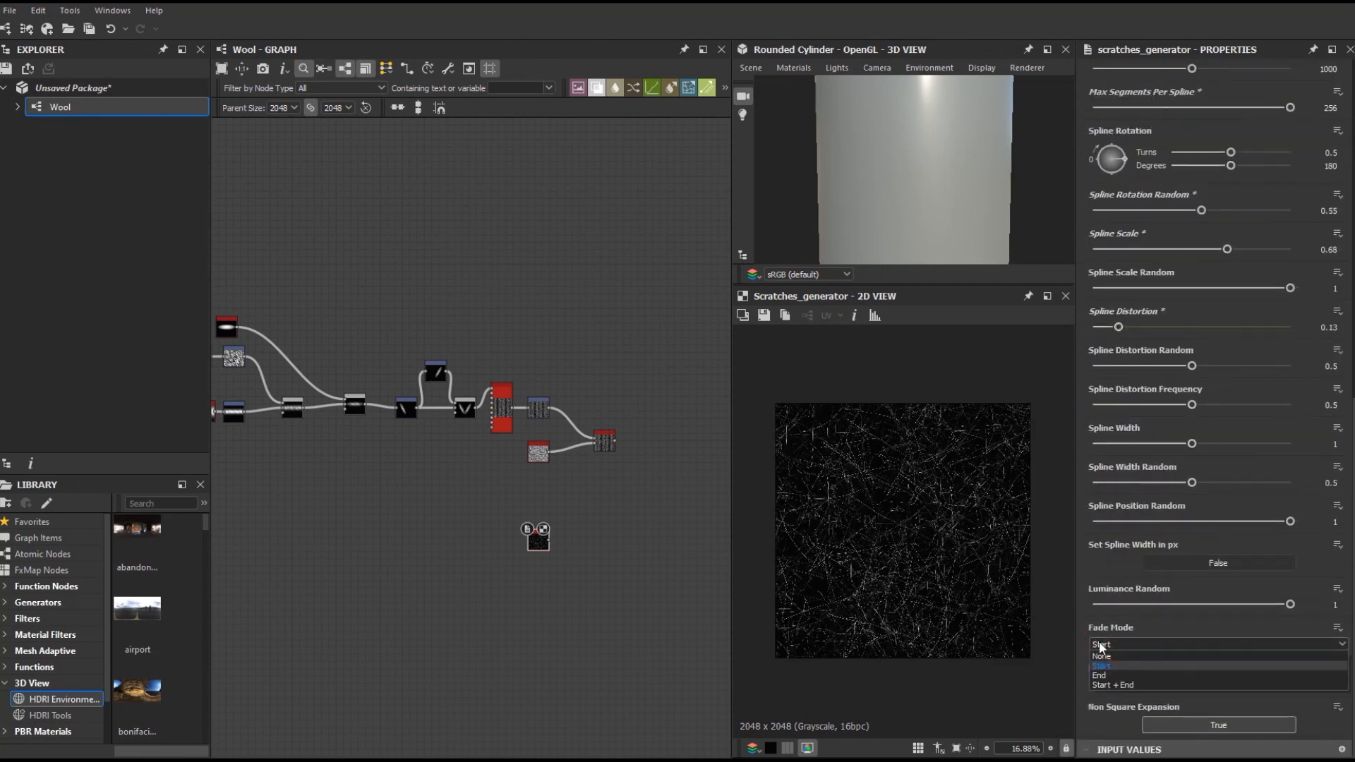
pyautogui.scroll(1, 1112, 645)
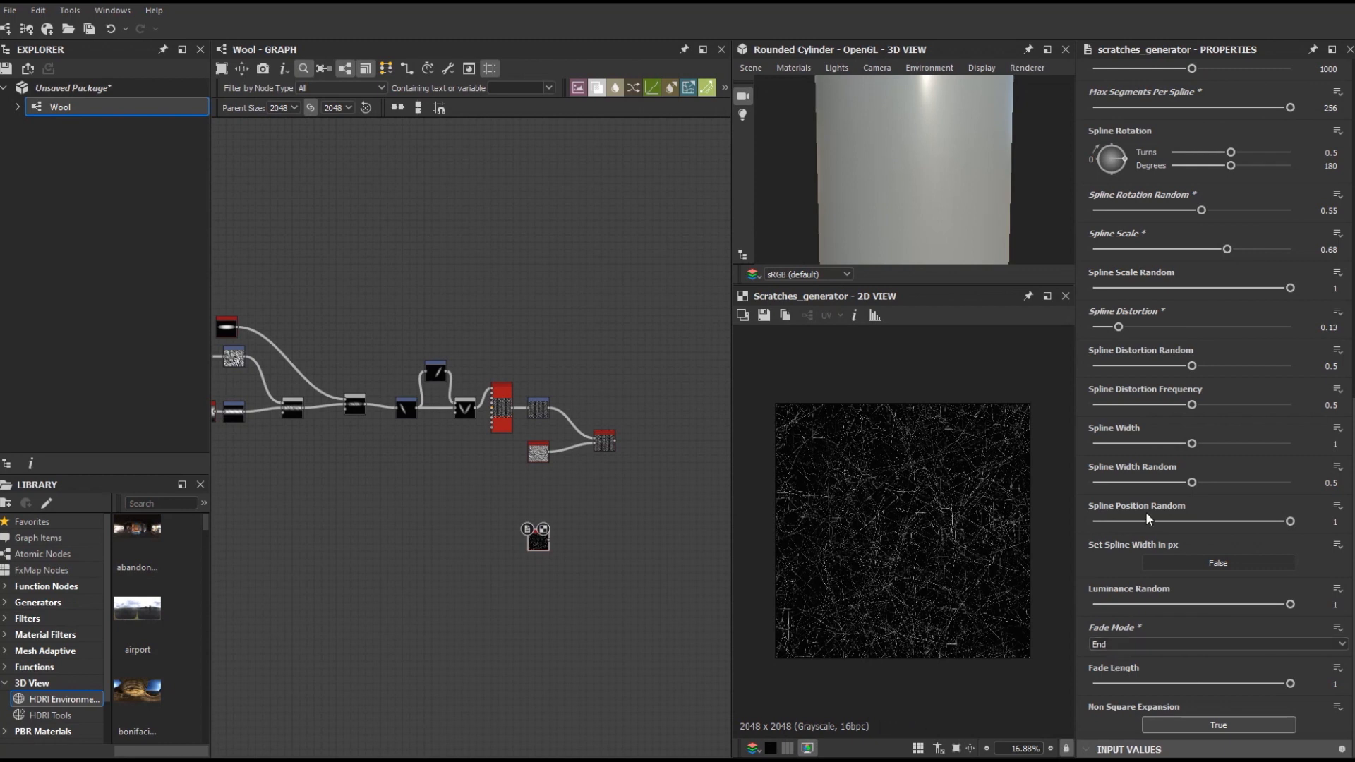
pyautogui.moveTo(1192, 366); pyautogui.dragTo(1216, 366)
pyautogui.moveTo(1114, 442); pyautogui.dragTo(1175, 444)
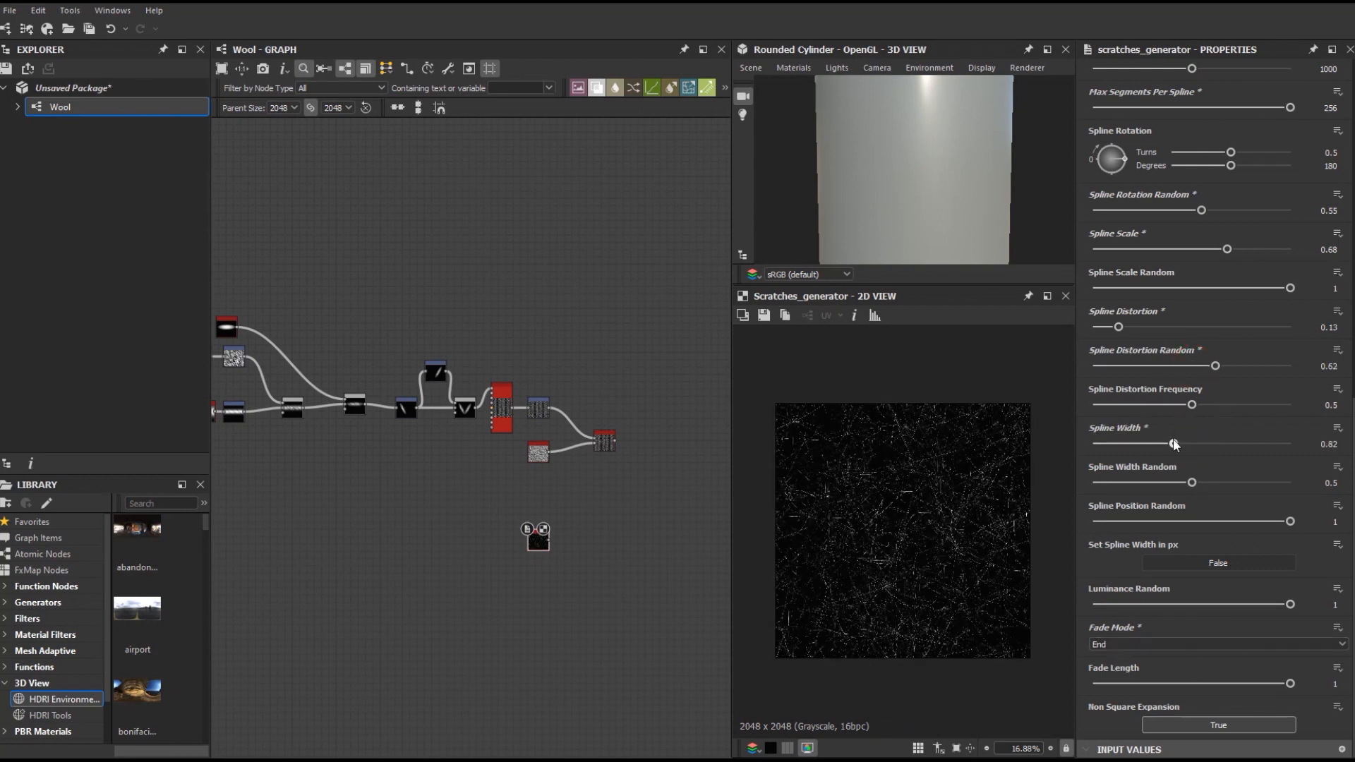
pyautogui.moveTo(1290, 521)
pyautogui.mouseDown()
pyautogui.moveTo(1144, 521)
pyautogui.moveTo(1291, 521)
pyautogui.mouseUp()
# Step: Set the scratches' Spline Scale to 0.43 and Spline Number to about 885, and fine-tune the Spline Rotation and Spline Position Random
pyautogui.scroll(1, 1261, 345)
pyautogui.moveTo(1163, 298); pyautogui.dragTo(1149, 299)
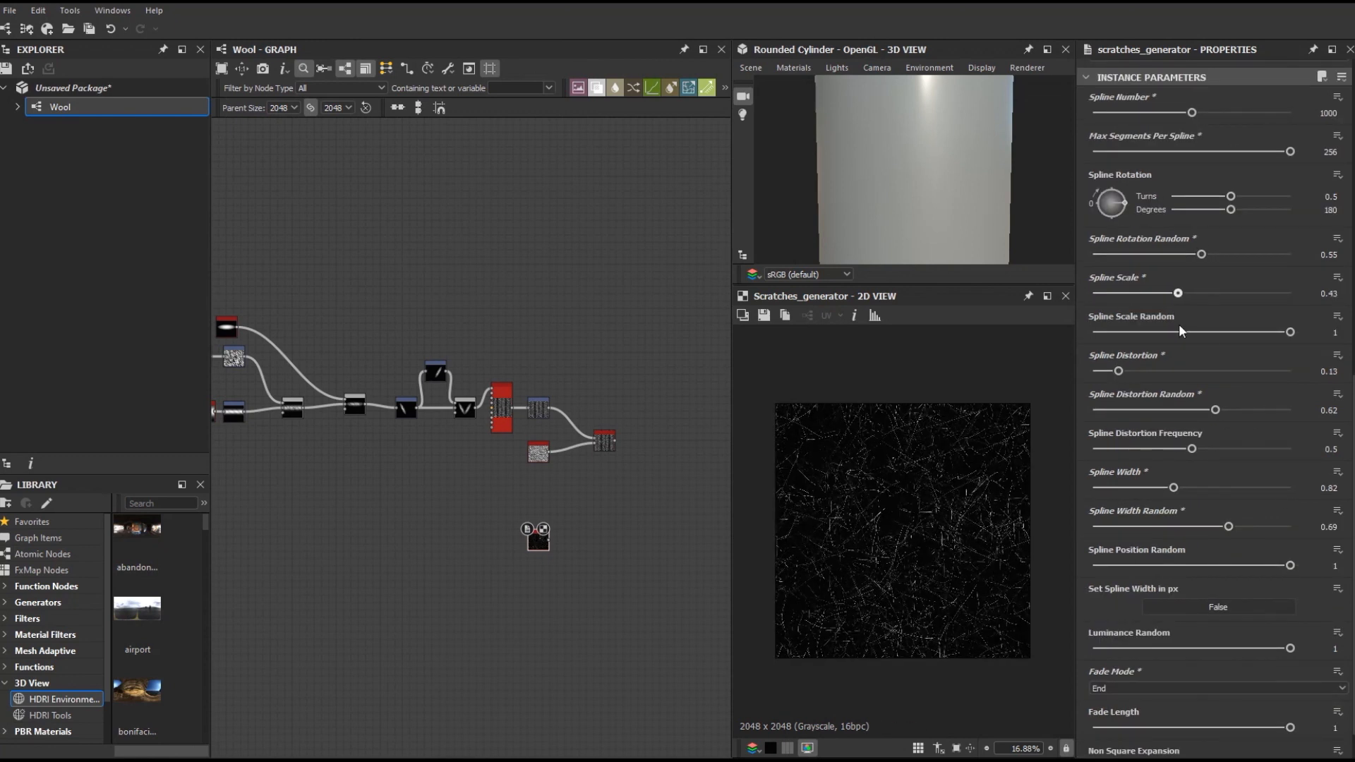
pyautogui.scroll(3, 1176, 326)
pyautogui.moveTo(1192, 245); pyautogui.dragTo(1183, 245)
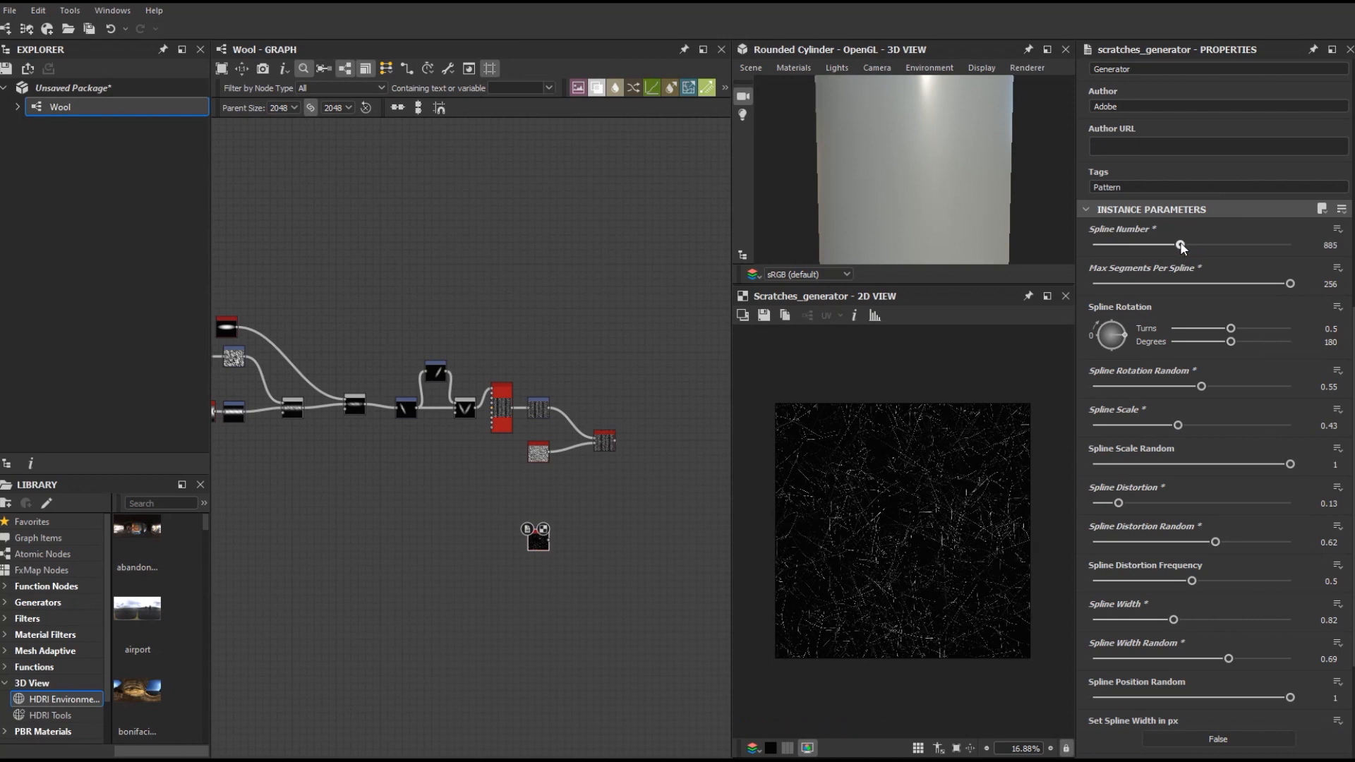
pyautogui.moveTo(1121, 336)
pyautogui.mouseDown()
pyautogui.moveTo(1121, 319)
pyautogui.moveTo(1128, 334)
pyautogui.mouseUp()
pyautogui.scroll(-3, 1171, 533)
pyautogui.click(1244, 566)
pyautogui.moveTo(1168, 489); pyautogui.dragTo(1130, 449)
# Step: Add a Transformation 2D node after the Scratches Generator and halve the scale of the scratches
pyautogui.scroll(-2, 433, 524)
pyautogui.moveTo(393, 535); pyautogui.dragTo(443, 536)
pyautogui.click(485, 417)
pyautogui.click(1309, 457)
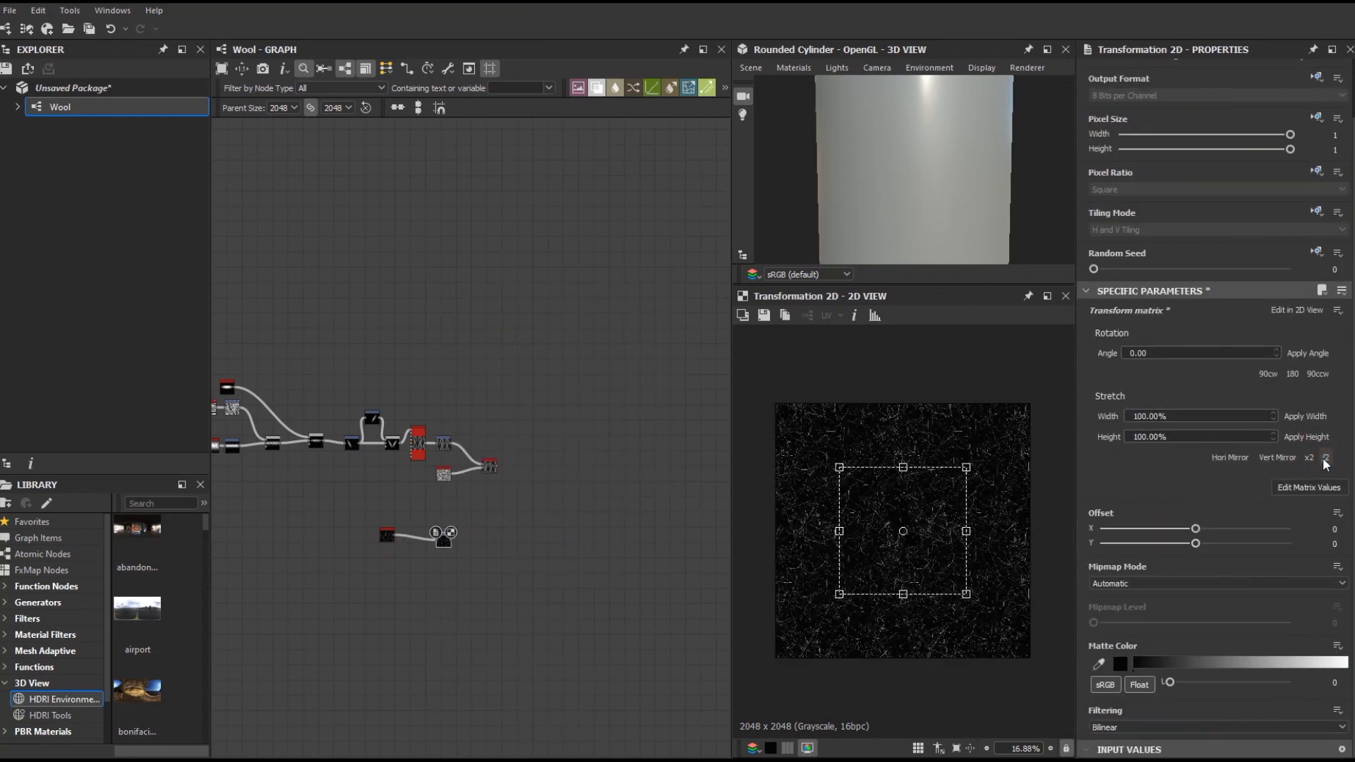
pyautogui.click(1325, 461)
# Step: Add a Blend node combining the transformed scratches with the warped knit pattern, using the Max (Lighten) blending mode
pyautogui.press('space')
pyautogui.write('b')
pyautogui.click(523, 315)
pyautogui.moveTo(489, 543); pyautogui.dragTo(542, 468)
pyautogui.scroll(5, 542, 458)
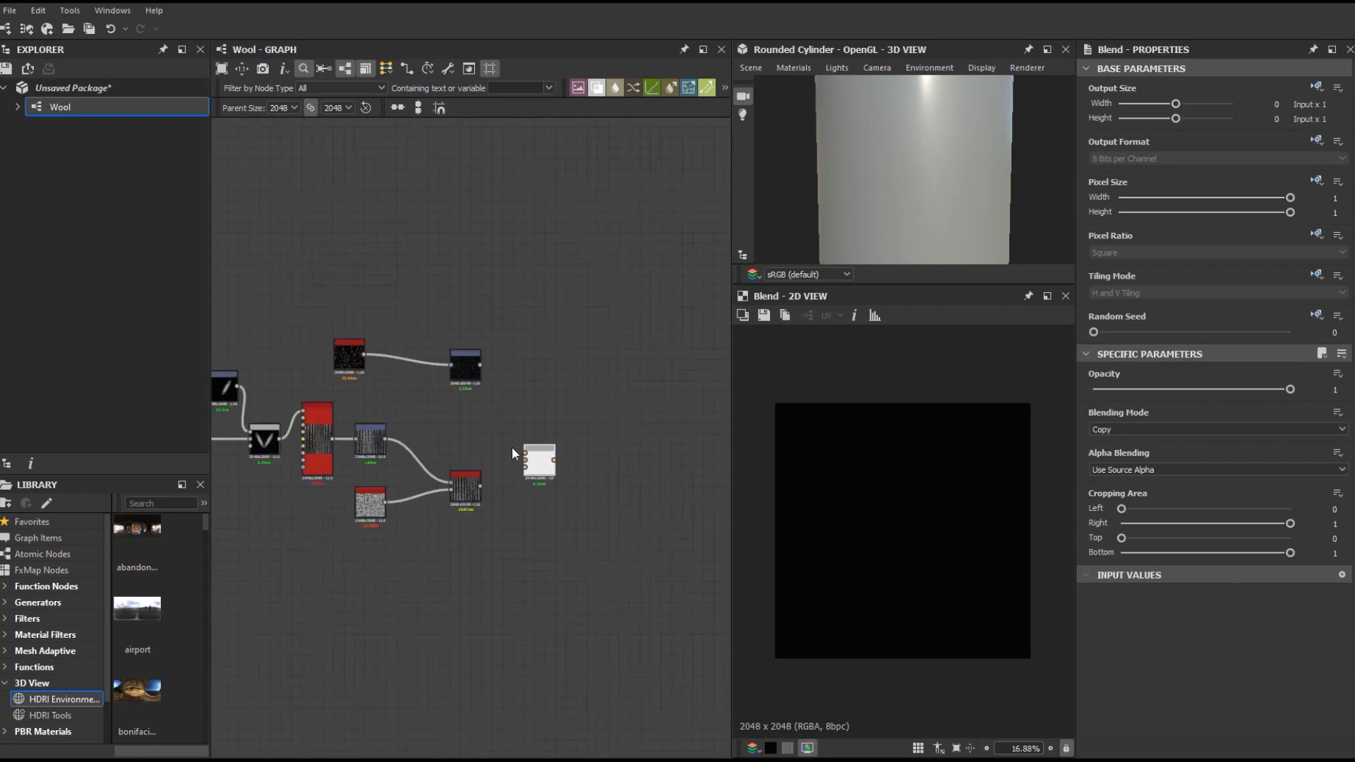
pyautogui.click(1214, 429)
pyautogui.click(1129, 494)
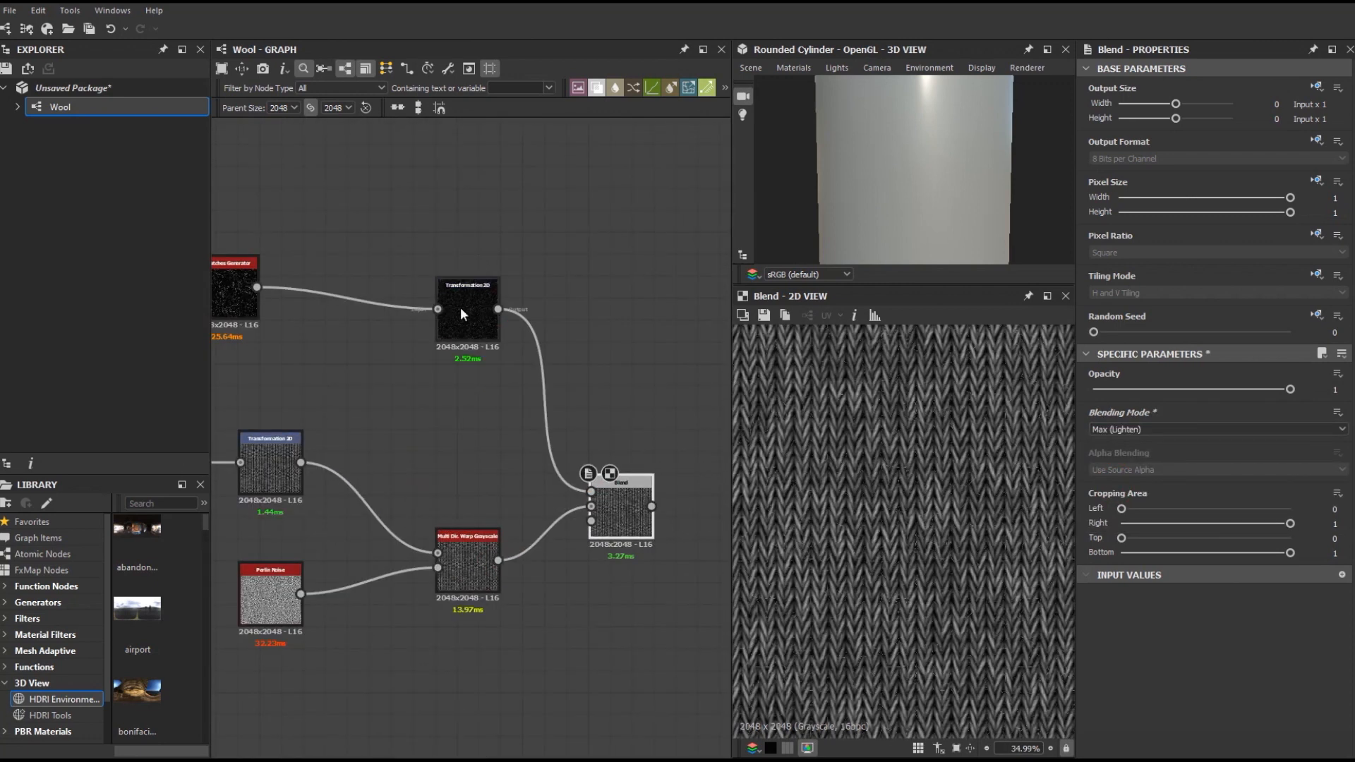
# Step: Halve the scratches' scale two more times in their Transformation 2D node
pyautogui.click(462, 314)
pyautogui.click(1327, 521)
pyautogui.click(1327, 521)
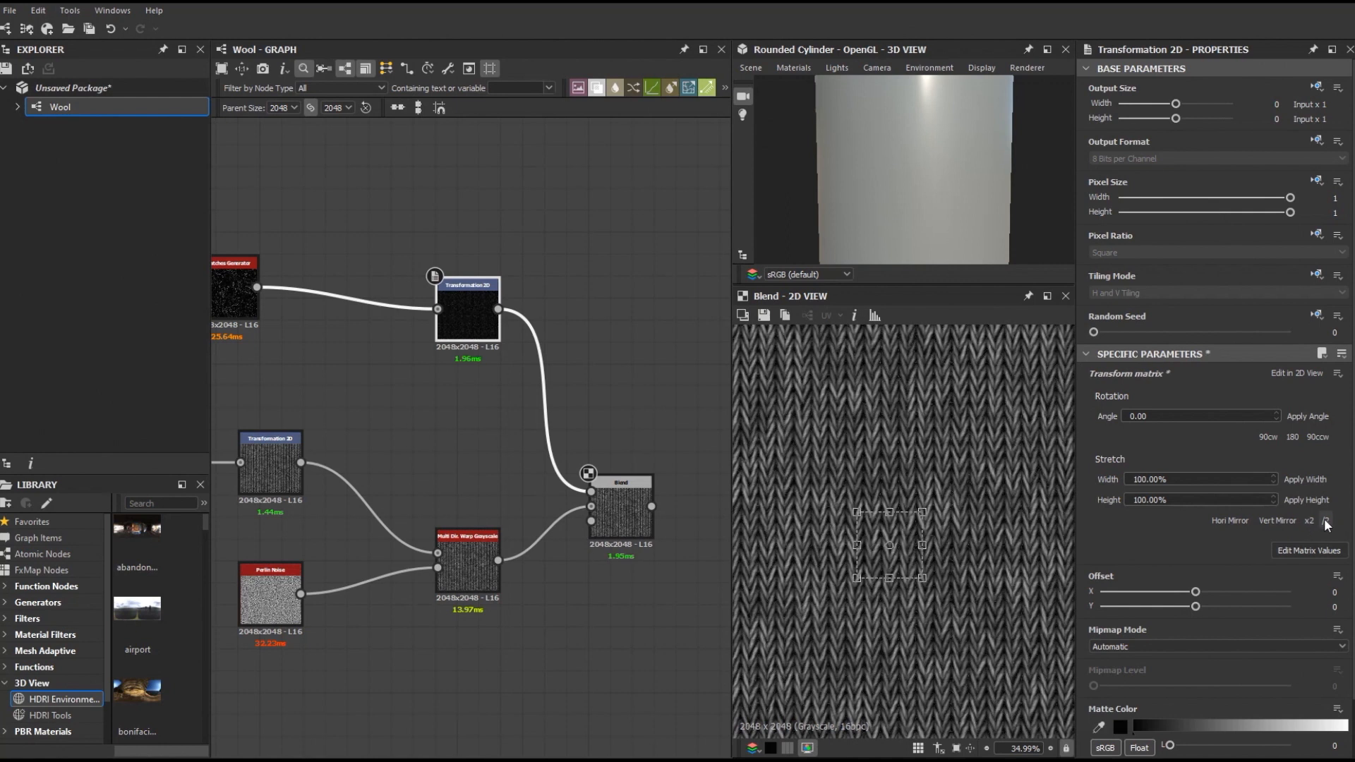
# Step: Insert a Levels node between the scratches' Transformation 2D and the Blend, raising its black point slightly and brightening the midtones
pyautogui.moveTo(508, 353); pyautogui.dragTo(623, 392, button='middle')
pyautogui.moveTo(597, 350); pyautogui.dragTo(490, 328)
pyautogui.click(546, 340)
pyautogui.press('space')
pyautogui.click(589, 324)
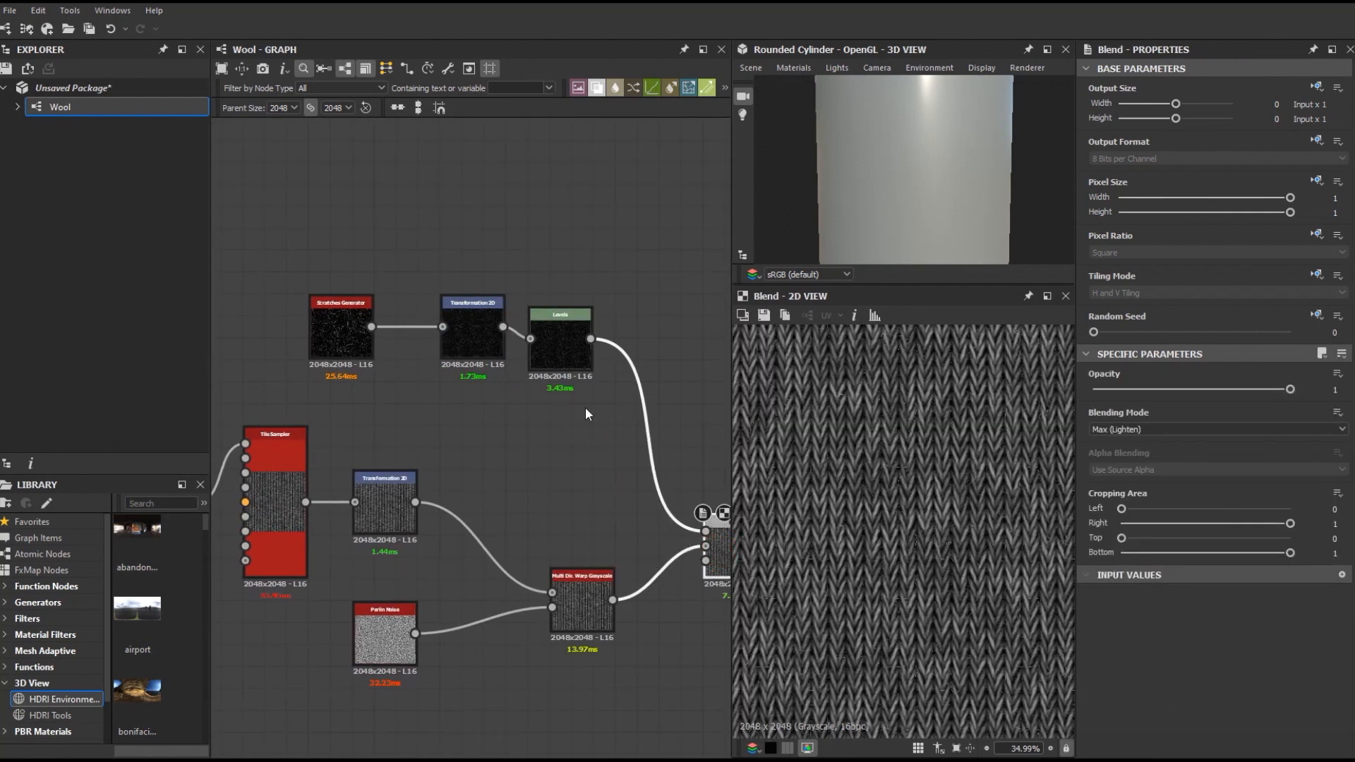
pyautogui.moveTo(1104, 414); pyautogui.dragTo(1119, 415)
pyautogui.moveTo(1210, 415); pyautogui.dragTo(1209, 415)
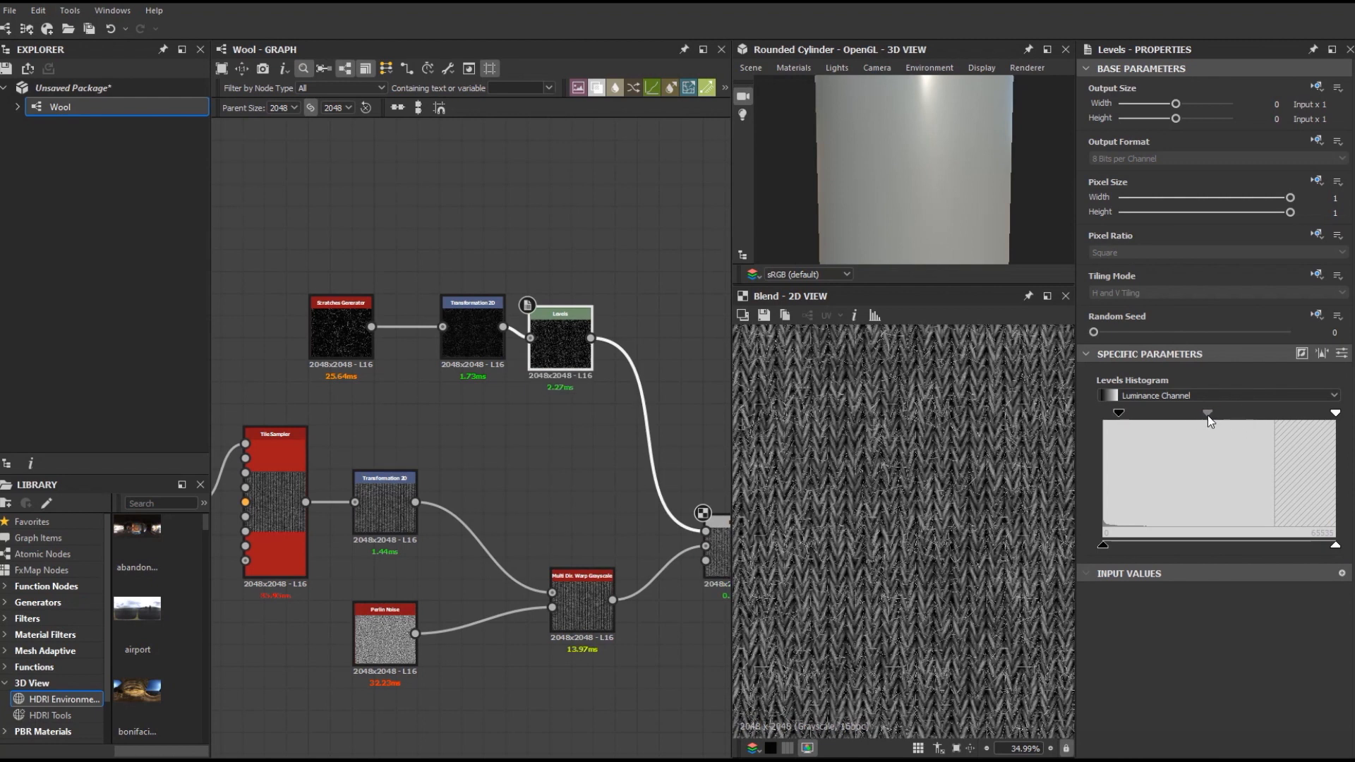
# Step: Connect the final Blend to the Normal node and adjust its Intensity, and feed the Blend directly into the Height output
pyautogui.scroll(-4, 847, 511)
pyautogui.scroll(-3, 605, 510)
pyautogui.moveTo(706, 447); pyautogui.dragTo(493, 401, button='middle')
pyautogui.scroll(-3, 494, 400)
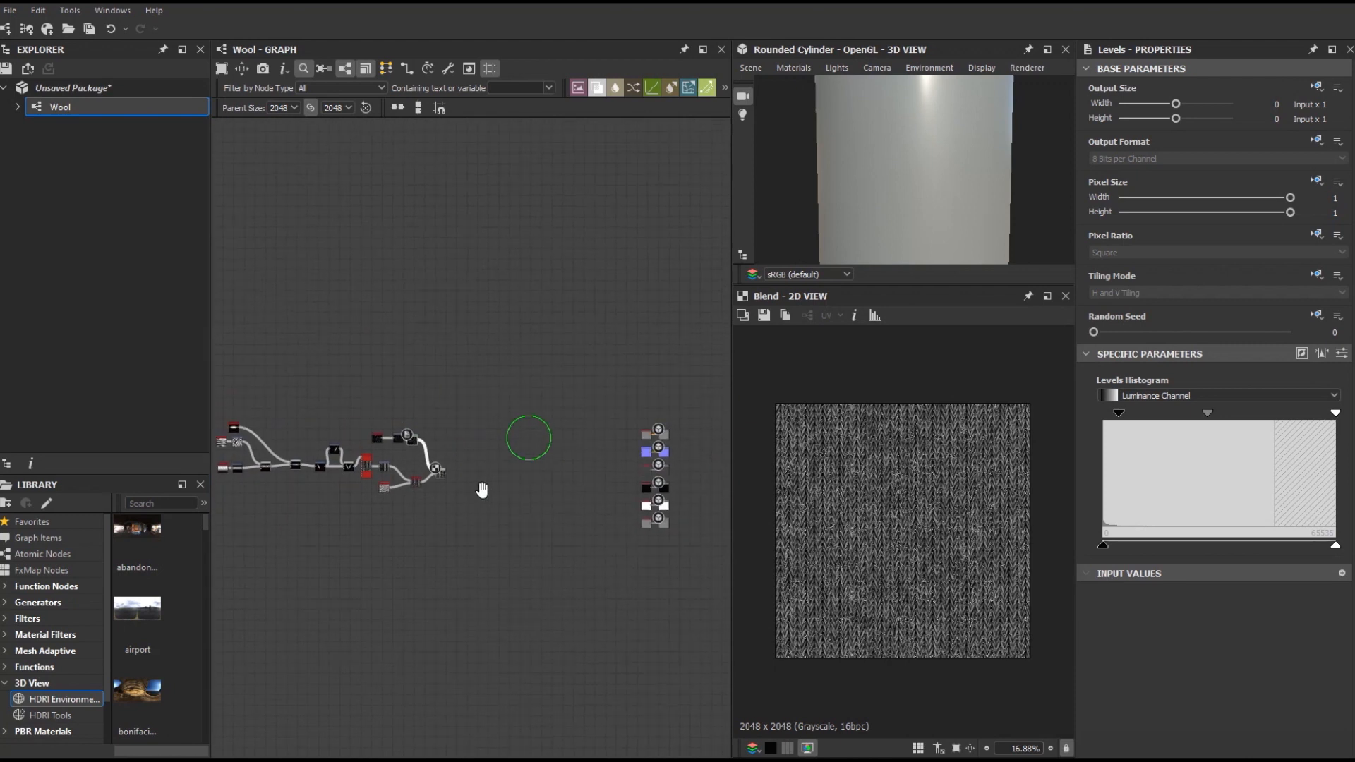
pyautogui.scroll(1, 476, 516)
pyautogui.moveTo(476, 517); pyautogui.dragTo(389, 536, button='middle')
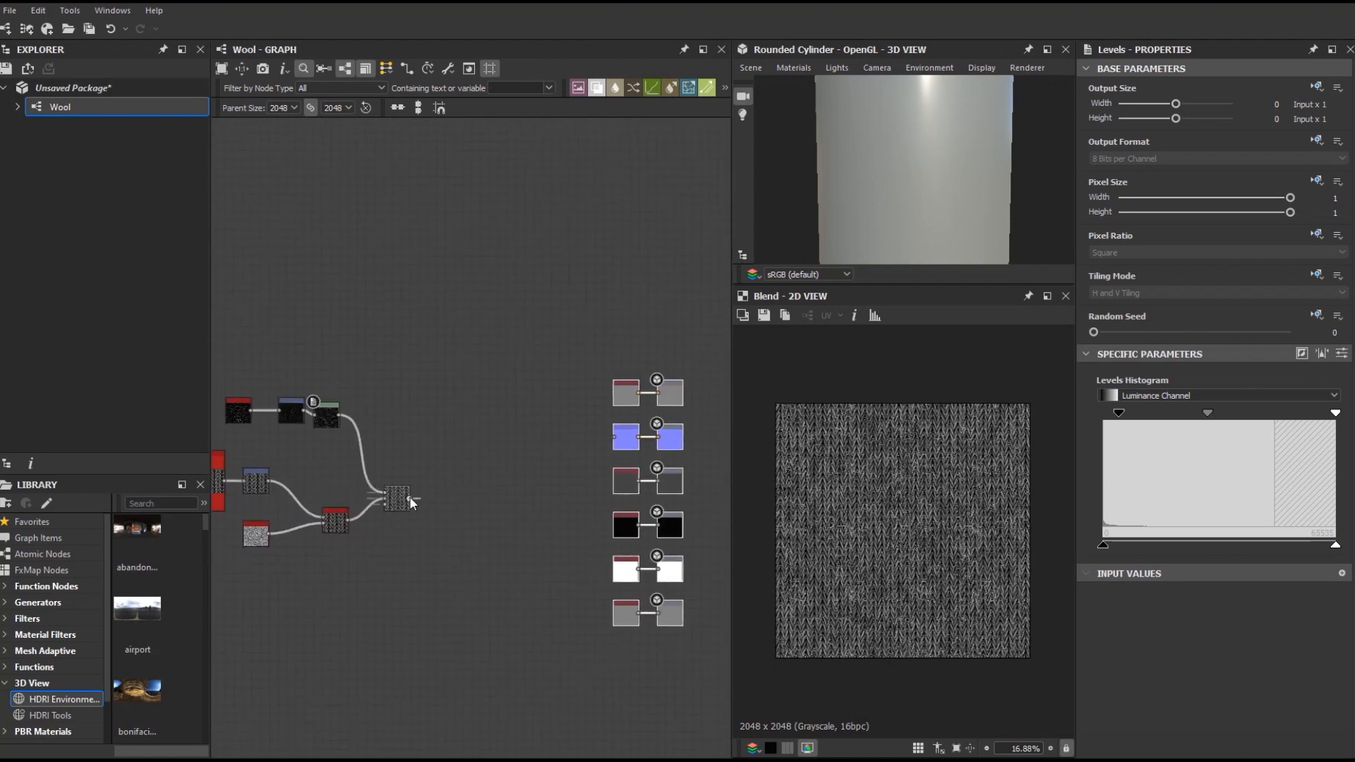
pyautogui.click(629, 440)
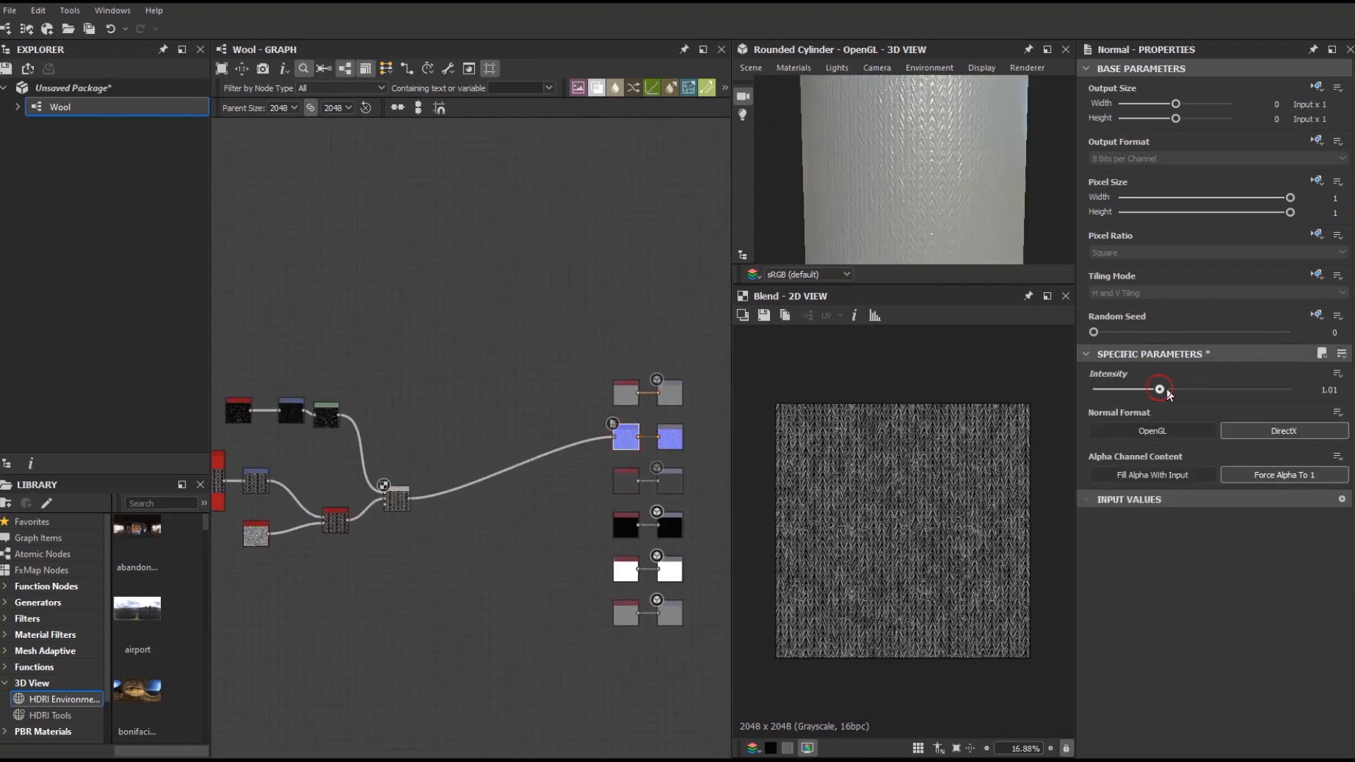
pyautogui.moveTo(622, 619); pyautogui.dragTo(397, 515)
pyautogui.moveTo(659, 625); pyautogui.dragTo(659, 625)
# Step: Add an HBAO node fed by the final Blend and use it as the ambient occlusion output's source
pyautogui.press('space')
pyautogui.write('hbao')
pyautogui.click(621, 336)
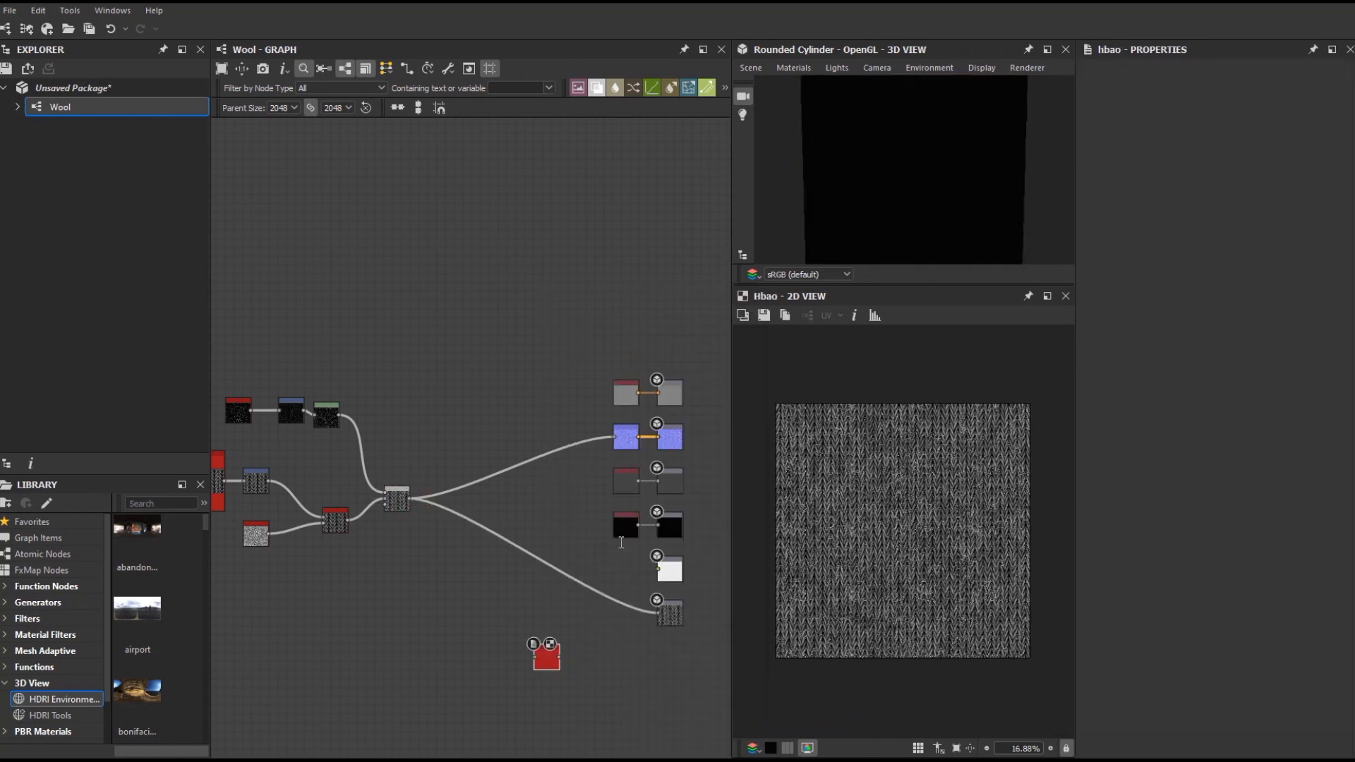
pyautogui.moveTo(546, 657); pyautogui.dragTo(625, 570)
pyautogui.moveTo(412, 500); pyautogui.dragTo(613, 569)
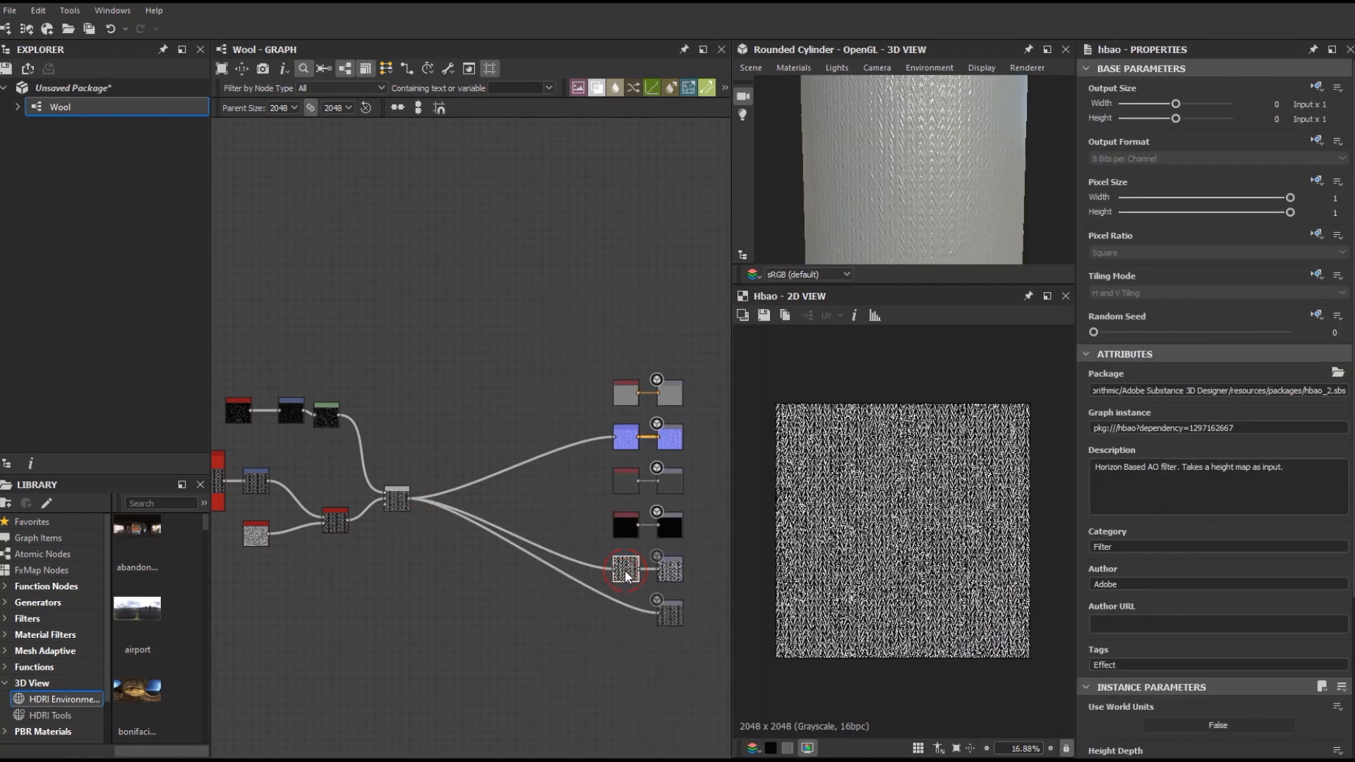
# Step: Set the HBAO node's Height Depth to 0.005
pyautogui.scroll(-3, 1308, 575)
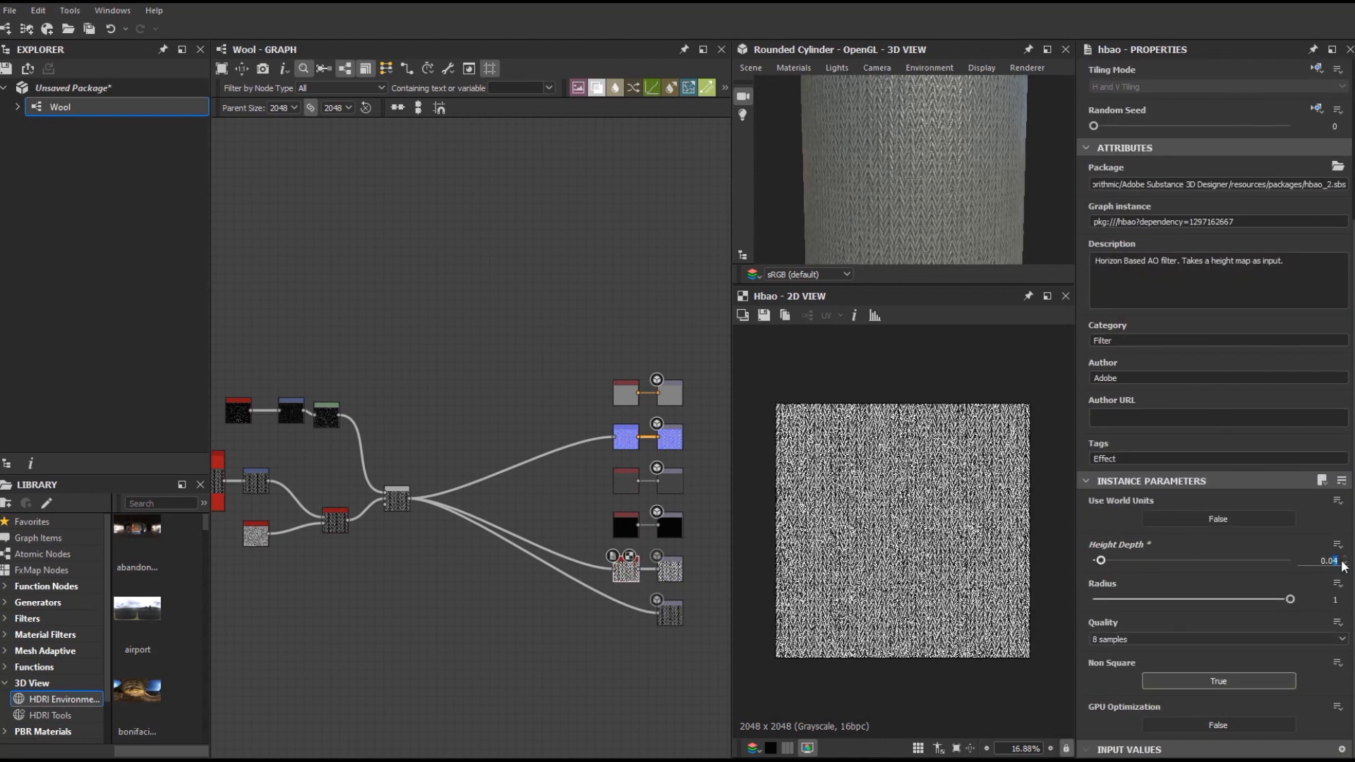
pyautogui.press('Return')
pyautogui.scroll(5, 953, 540)
pyautogui.scroll(-7, 938, 522)
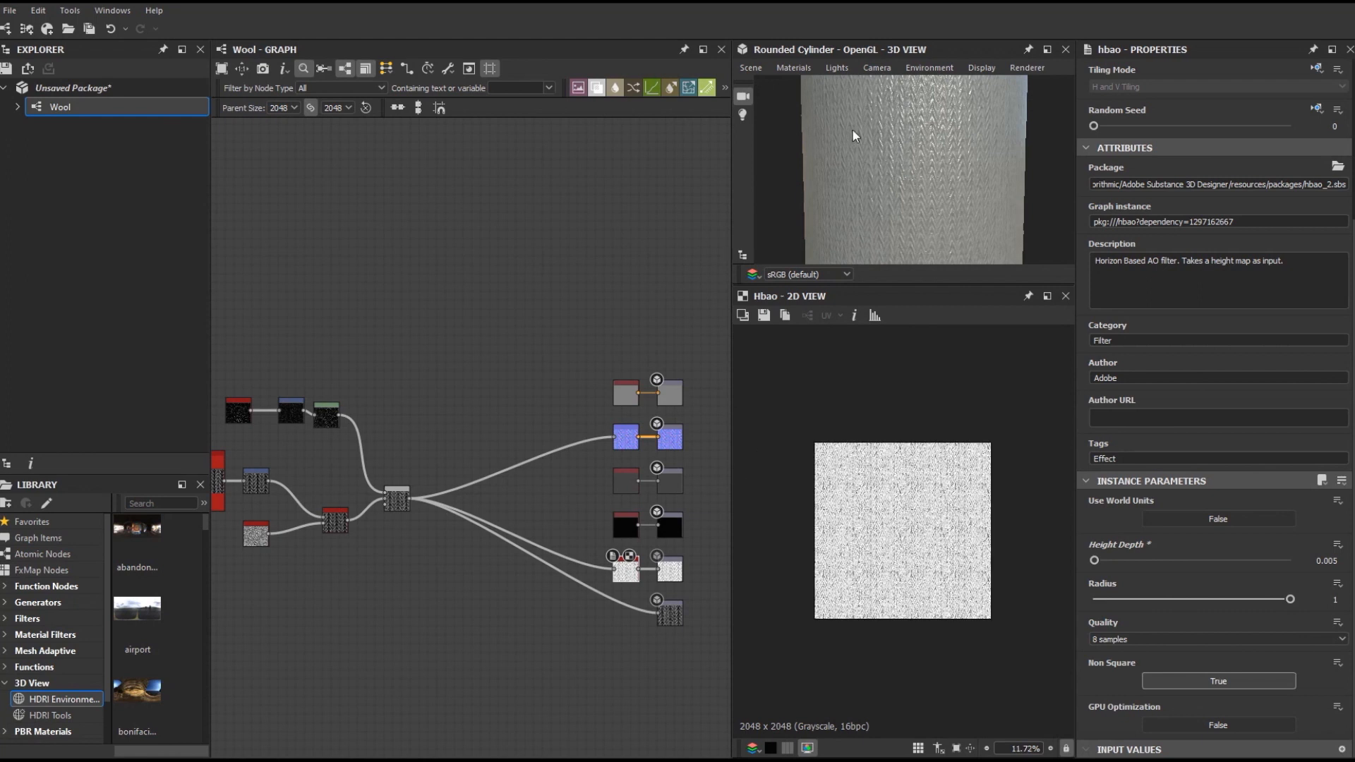
# Step: Open the Height output's map and inspect the knit relief up close on the 3D cylinder
pyautogui.scroll(3, 863, 146)
pyautogui.doubleClick(667, 617)
pyautogui.scroll(3, 845, 544)
pyautogui.scroll(-4, 845, 544)
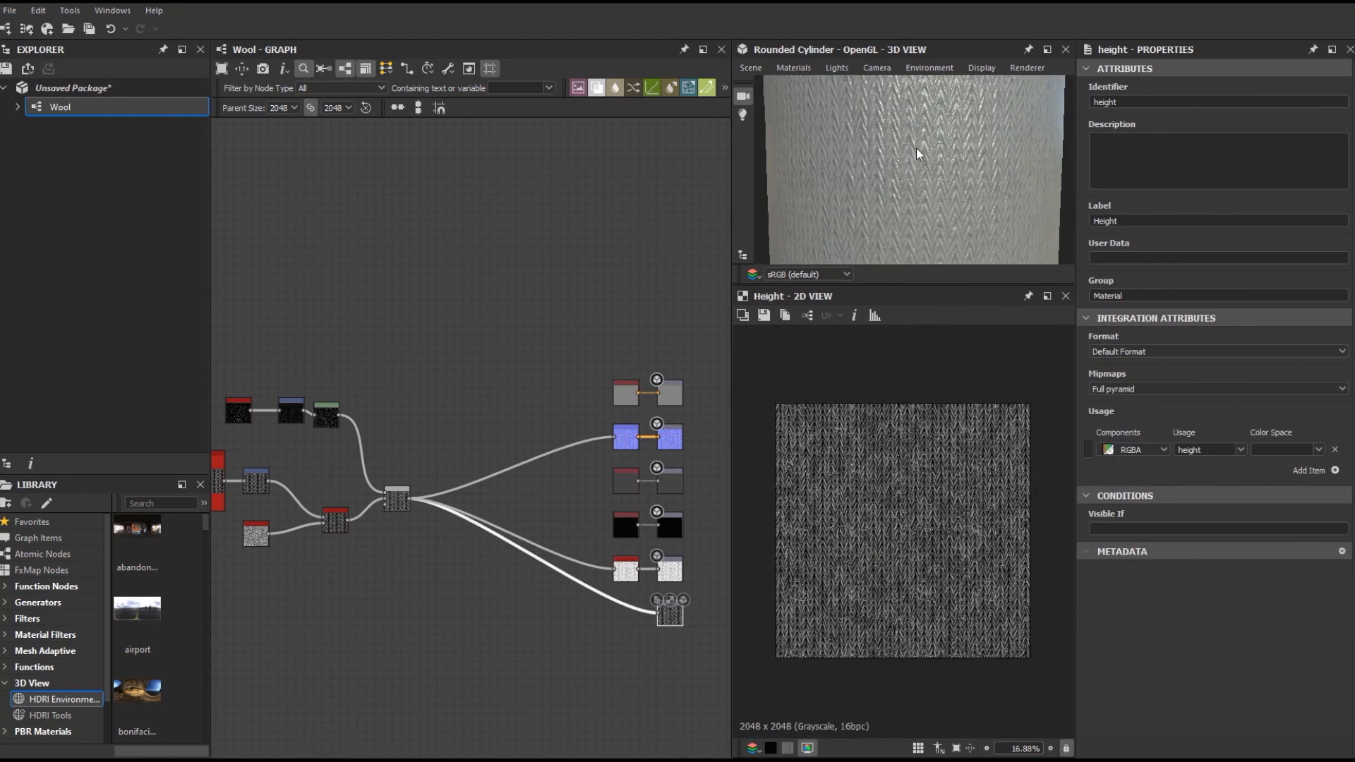
# Step: Switch the 3D preview mesh to the rounded cube and check the knit surface on it
pyautogui.scroll(-3, 917, 144)
pyautogui.click(751, 68)
pyautogui.click(787, 245)
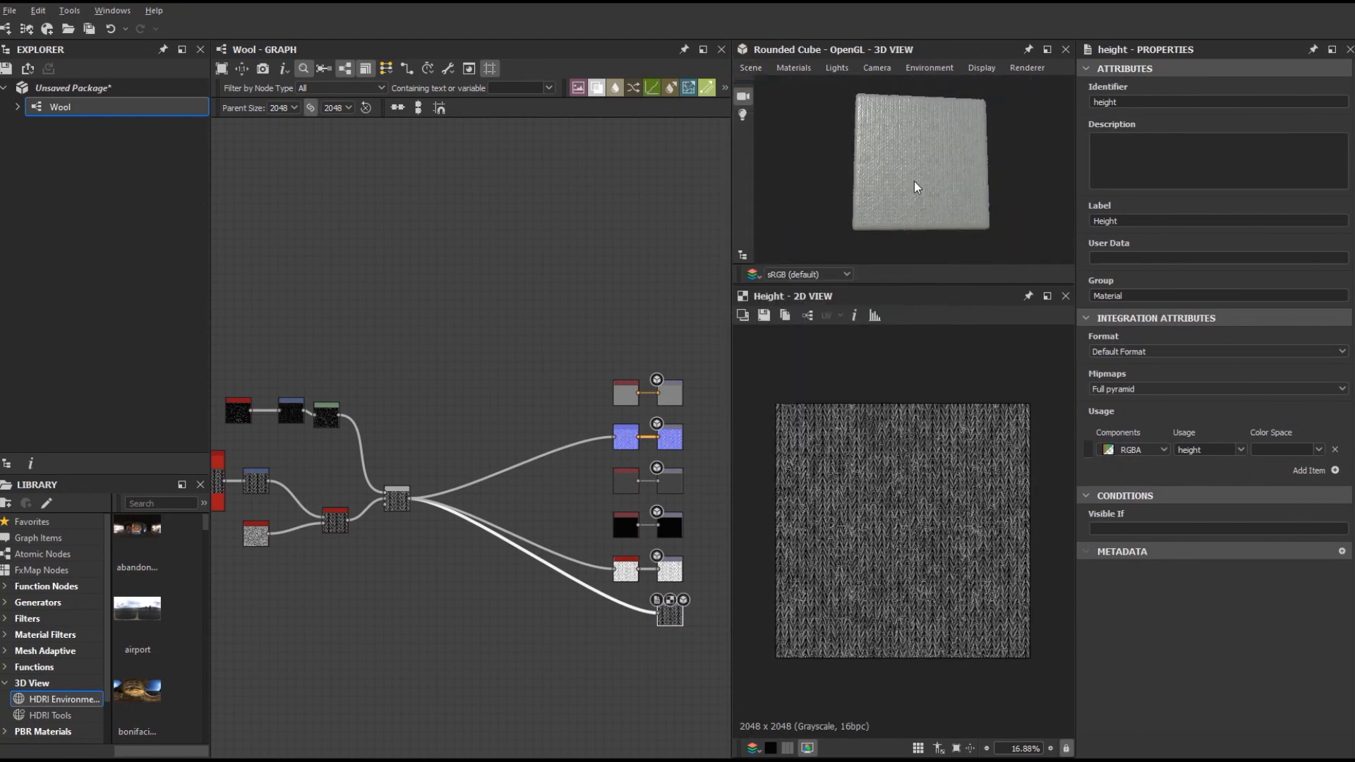
pyautogui.scroll(5, 891, 188)
pyautogui.scroll(-4, 878, 220)
# Step: Set the default 3D material's Height Scale to 1.81 and Tessellation Factor to 11, then inspect the relief on the cube
pyautogui.click(794, 68)
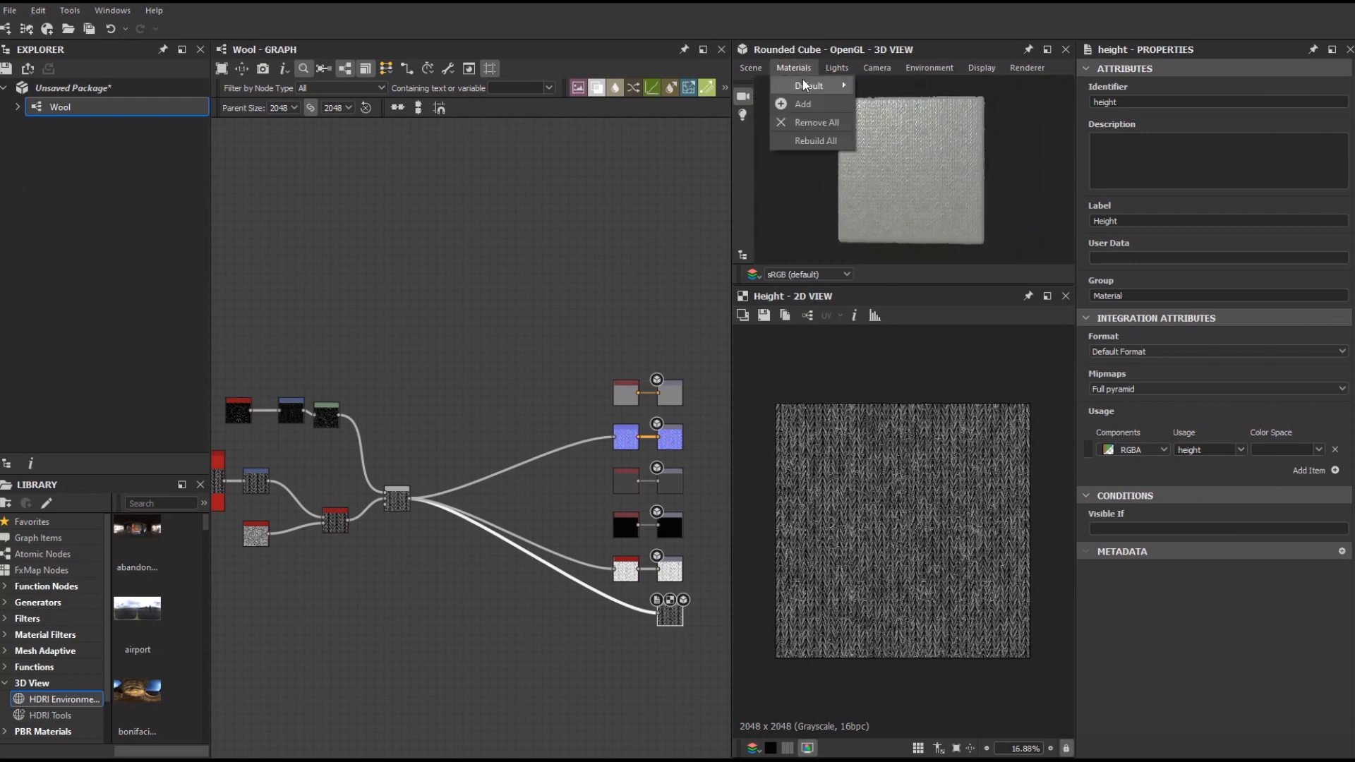
pyautogui.moveTo(804, 84)
pyautogui.moveTo(982, 105)
pyautogui.click(1094, 174)
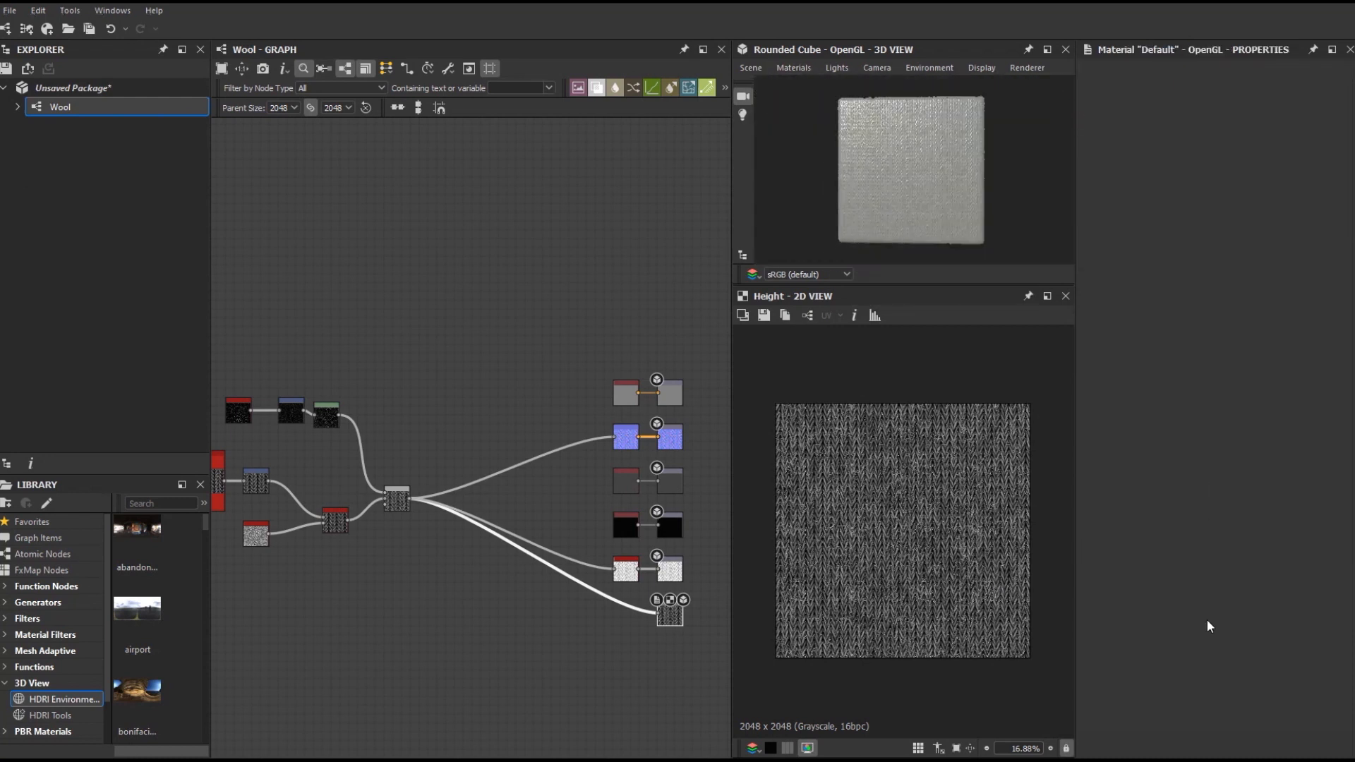
pyautogui.scroll(-3, 1200, 611)
pyautogui.scroll(-3, 1181, 595)
pyautogui.moveTo(1233, 625); pyautogui.dragTo(1226, 624)
pyautogui.moveTo(1127, 538); pyautogui.dragTo(1143, 540)
pyautogui.scroll(5, 942, 193)
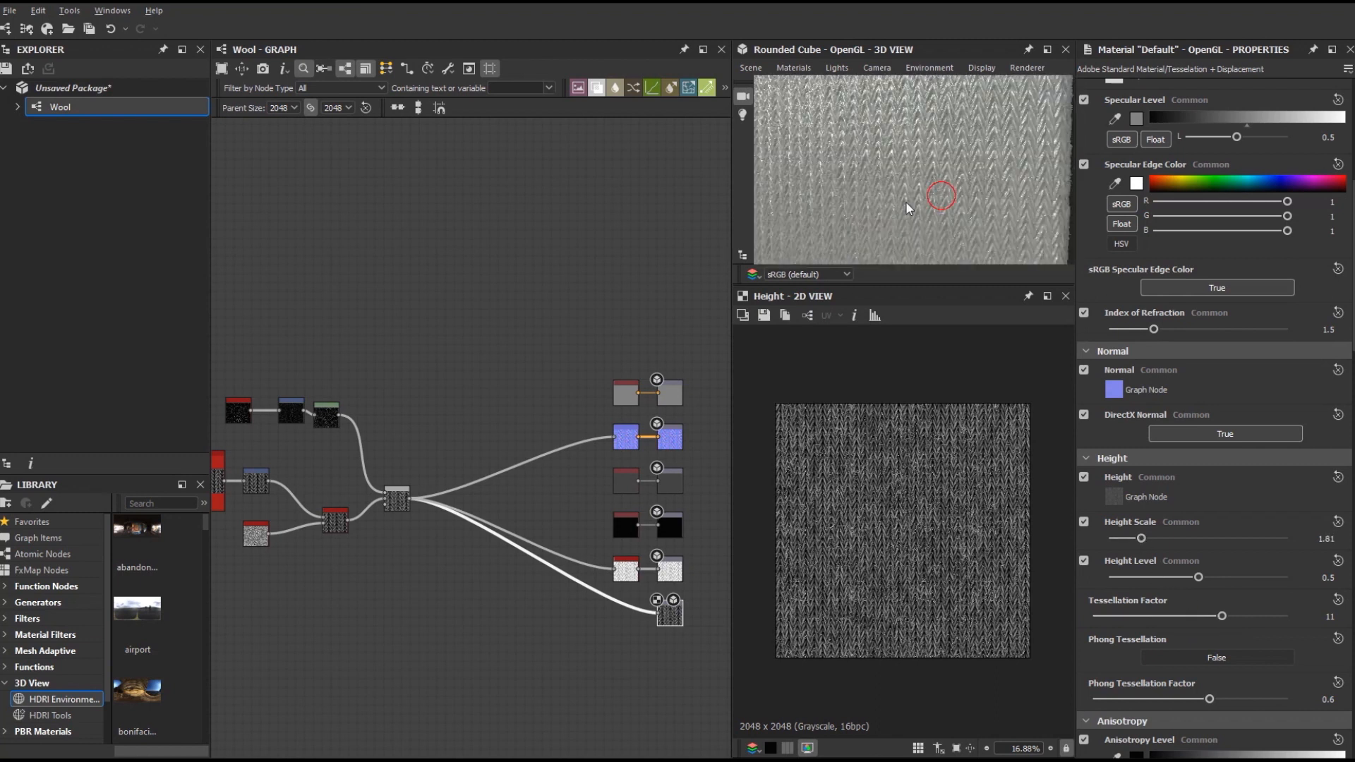
pyautogui.moveTo(954, 205)
pyautogui.mouseDown()
pyautogui.moveTo(998, 262)
pyautogui.moveTo(929, 209)
pyautogui.mouseUp()
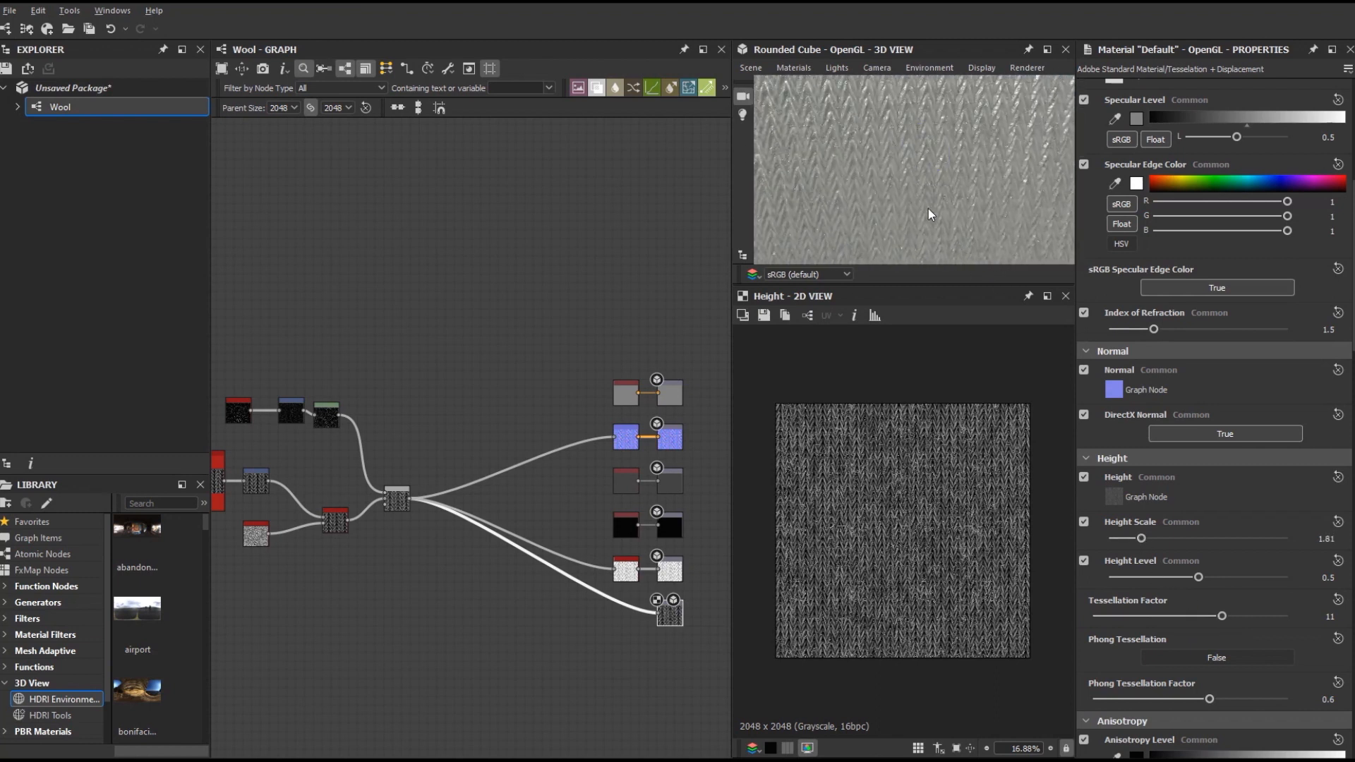
pyautogui.moveTo(929, 209)
pyautogui.mouseDown(button='right')
pyautogui.moveTo(854, 116)
pyautogui.moveTo(935, 185)
pyautogui.mouseUp(button='right')
pyautogui.scroll(-3, 667, 560)
# Step: Add an Ambient Occlusion (HBAO) node fed by the final Blend and follow it with a Gradient Map for the base color
pyautogui.moveTo(638, 445); pyautogui.dragTo(501, 335)
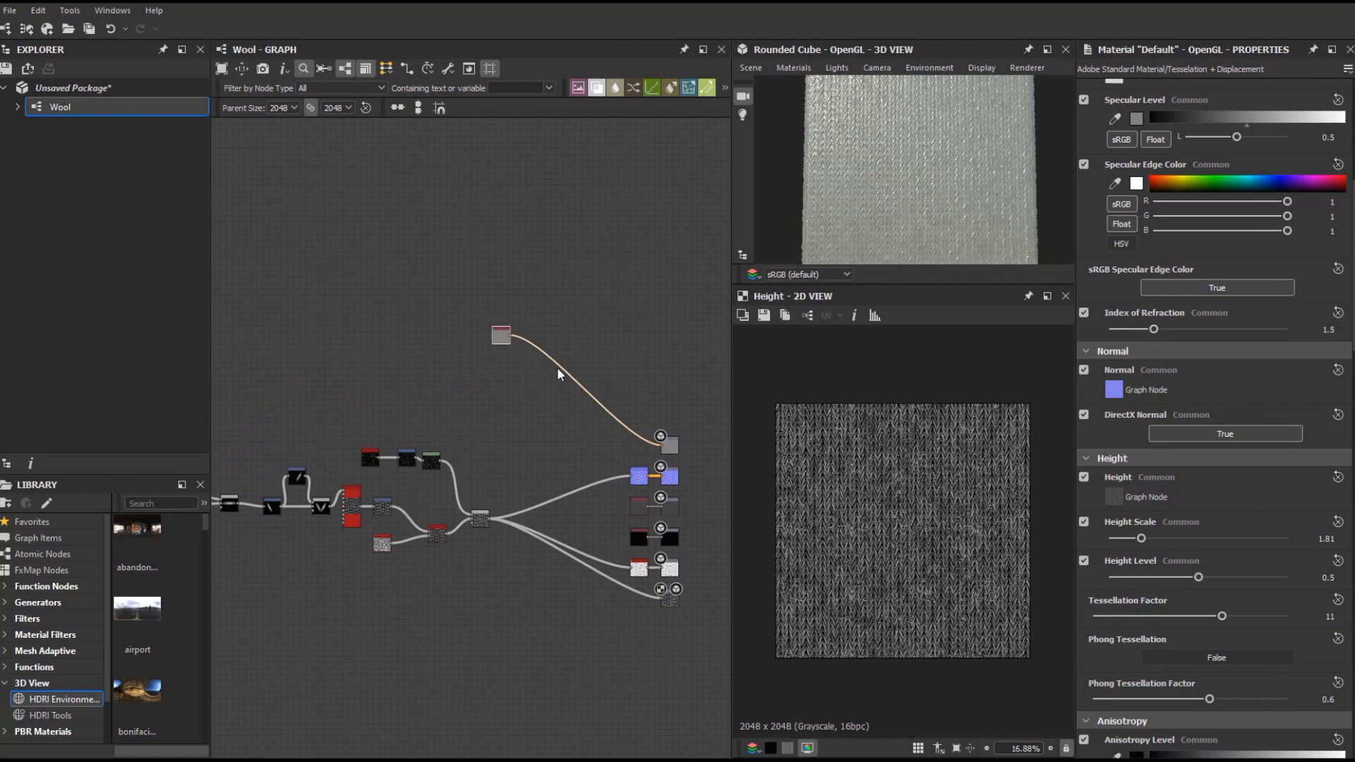
pyautogui.press('space')
pyautogui.write('ao')
pyautogui.click(572, 353)
pyautogui.moveTo(548, 422); pyautogui.dragTo(561, 376)
pyautogui.scroll(5, 511, 423)
pyautogui.write('gl')
pyautogui.click(616, 317)
# Step: Combine the base color's Uniform Color with the Gradient Map through a new Blend node set to Multiply
pyautogui.scroll(-3, 590, 370)
pyautogui.moveTo(537, 329); pyautogui.dragTo(586, 376)
pyautogui.click(611, 317)
pyautogui.moveTo(493, 400); pyautogui.dragTo(578, 367)
pyautogui.click(592, 362)
pyautogui.moveTo(525, 314); pyautogui.dragTo(481, 347)
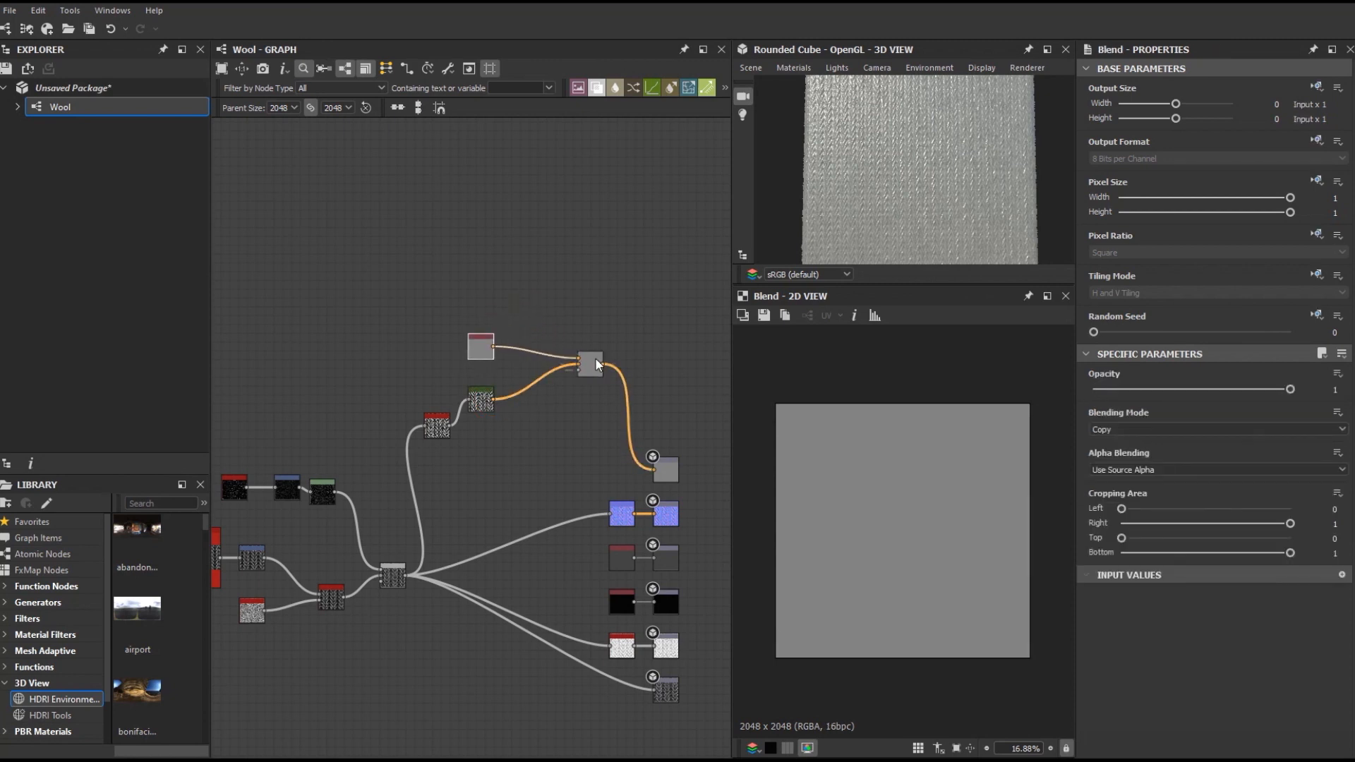
pyautogui.click(1104, 430)
pyautogui.click(1105, 482)
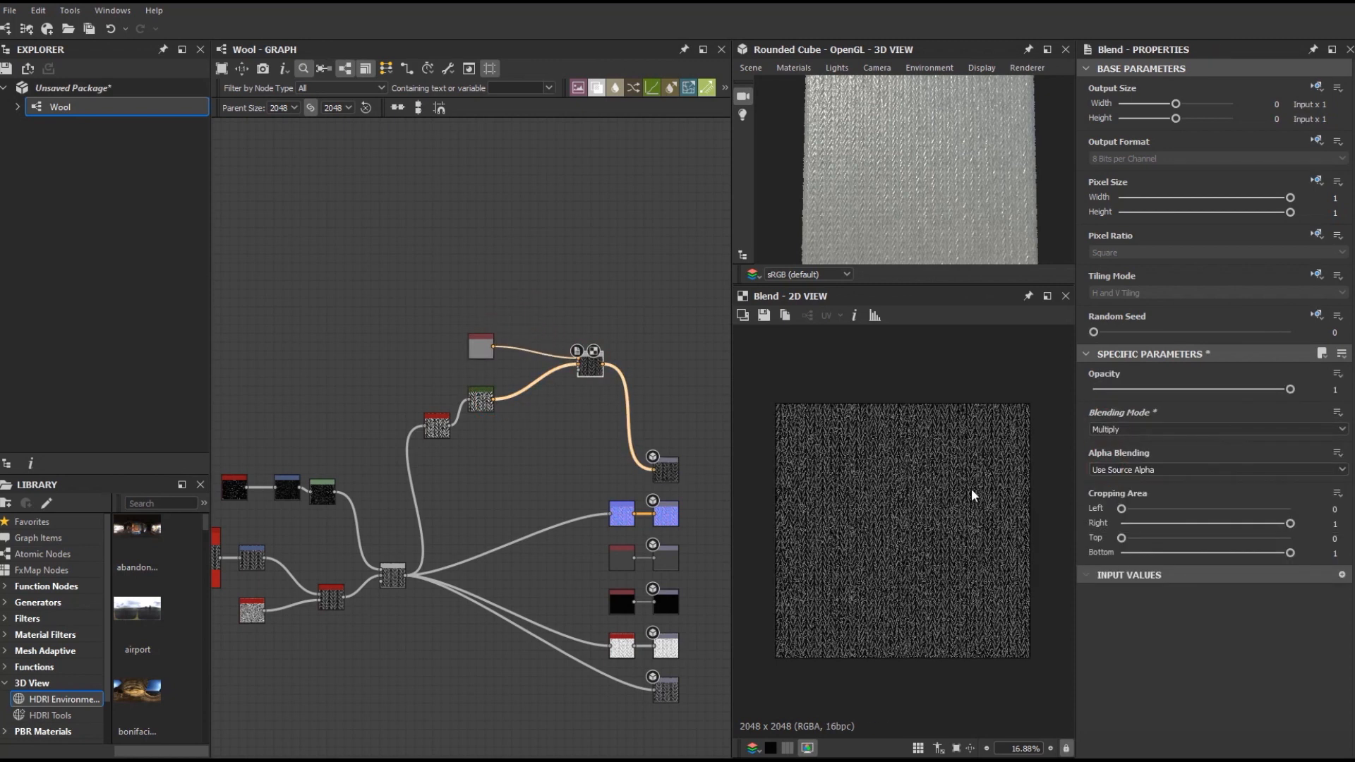
# Step: Change the base color's Uniform Color to a dark teal blue
pyautogui.click(481, 347)
pyautogui.click(1121, 433)
pyautogui.click(565, 464)
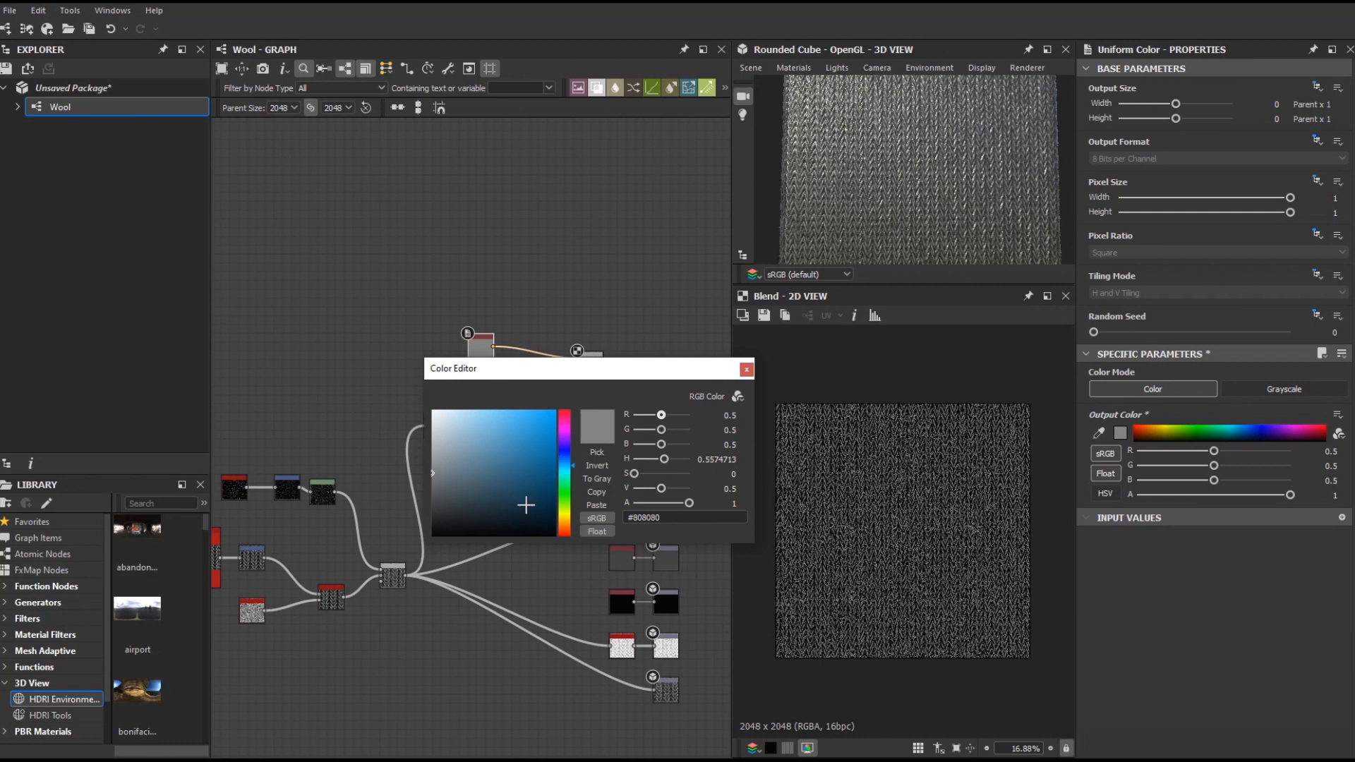
pyautogui.click(532, 500)
pyautogui.moveTo(563, 437); pyautogui.dragTo(563, 466)
pyautogui.press('Escape')
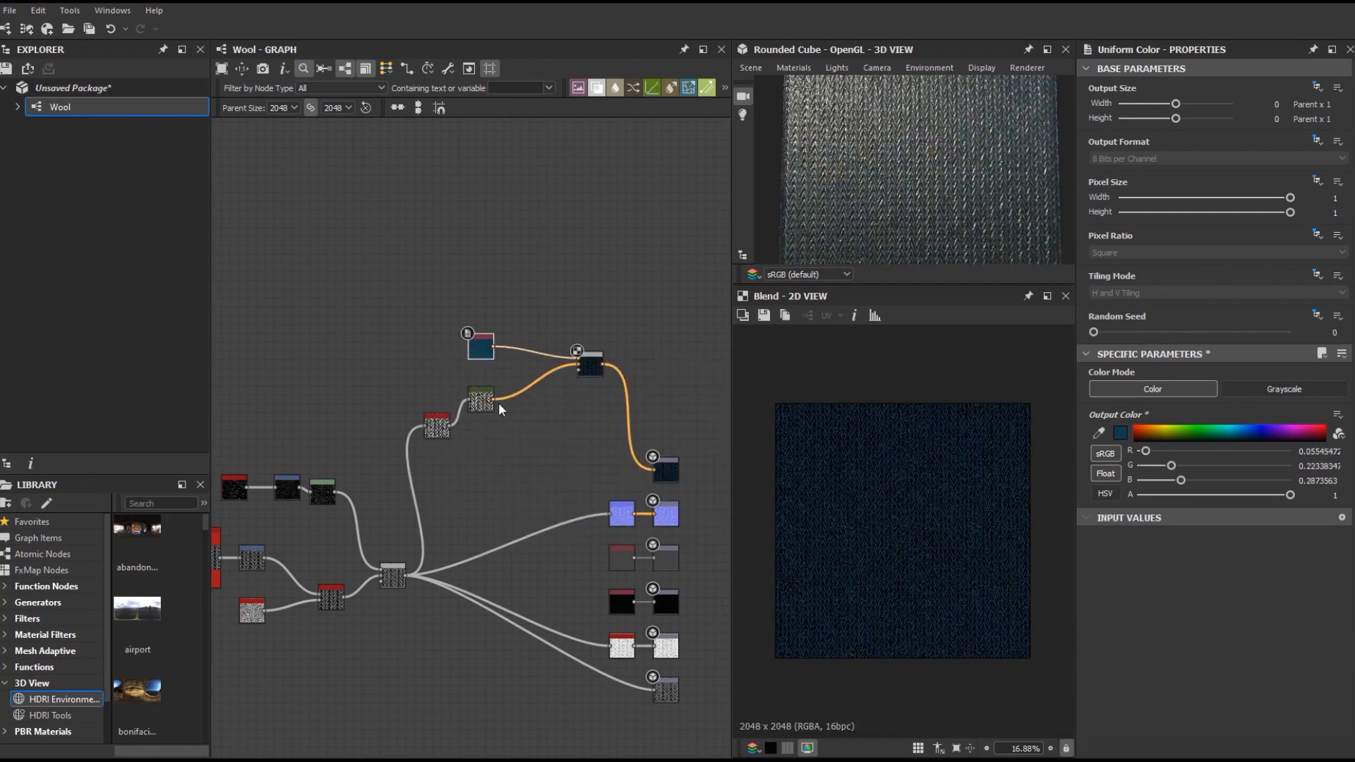
# Step: Insert a Levels node after the Gradient Map and lift its midtones to brighten the base color
pyautogui.press('space')
pyautogui.press('Return')
pyautogui.press('space')
pyautogui.press('Return')
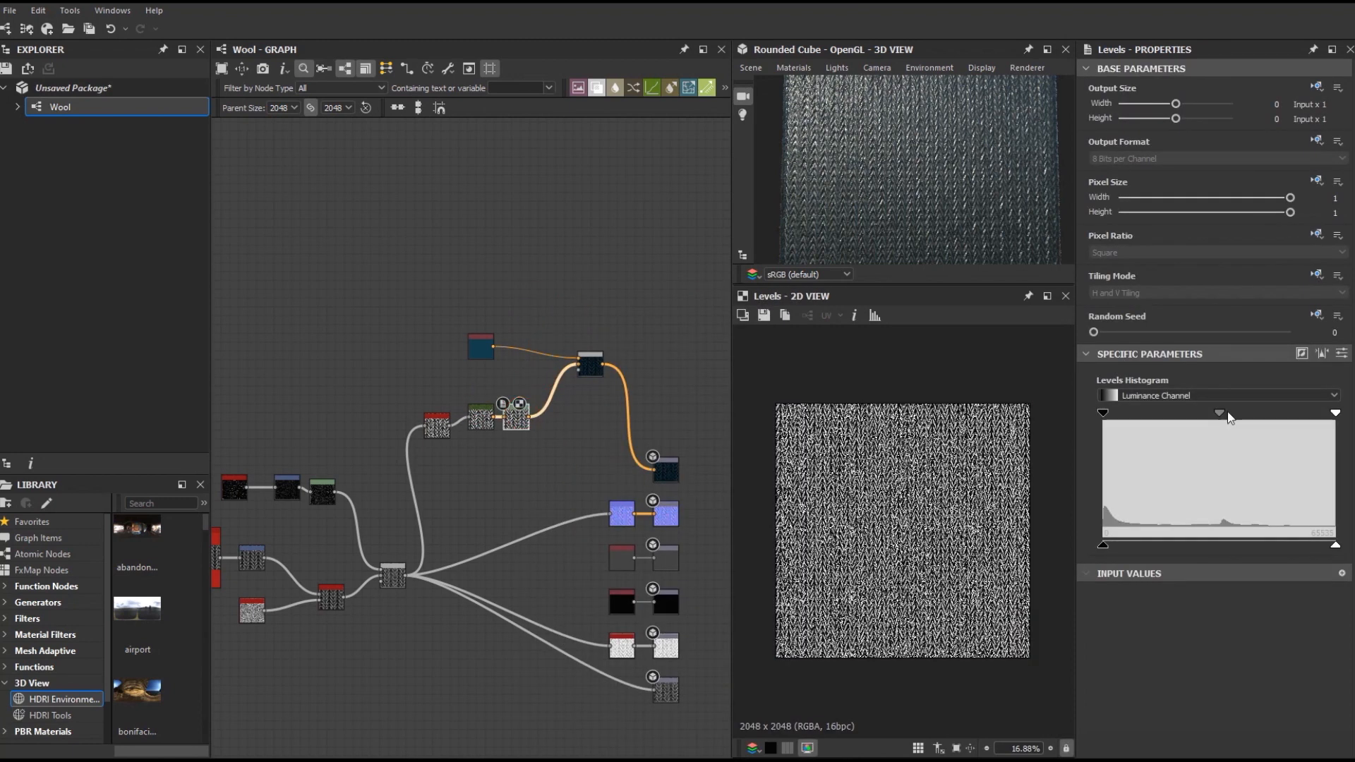
pyautogui.moveTo(1259, 418); pyautogui.dragTo(1179, 421)
pyautogui.scroll(2, 925, 219)
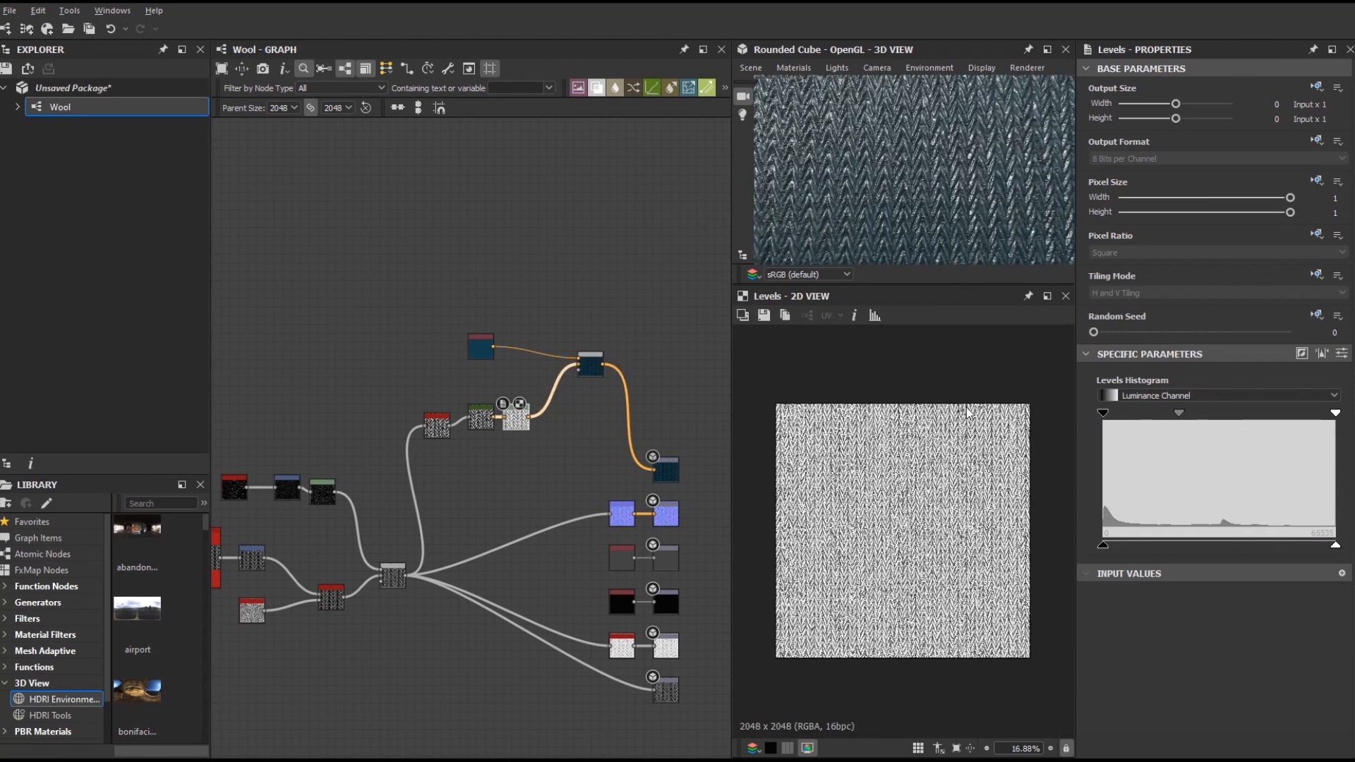
# Step: Blend two grey Uniform Colors into the roughness output using the final Blend as mask, with the lighter grey at 0.83
pyautogui.scroll(-1, 523, 514)
pyautogui.moveTo(646, 509); pyautogui.dragTo(630, 442)
pyautogui.press('space')
pyautogui.write('blend')
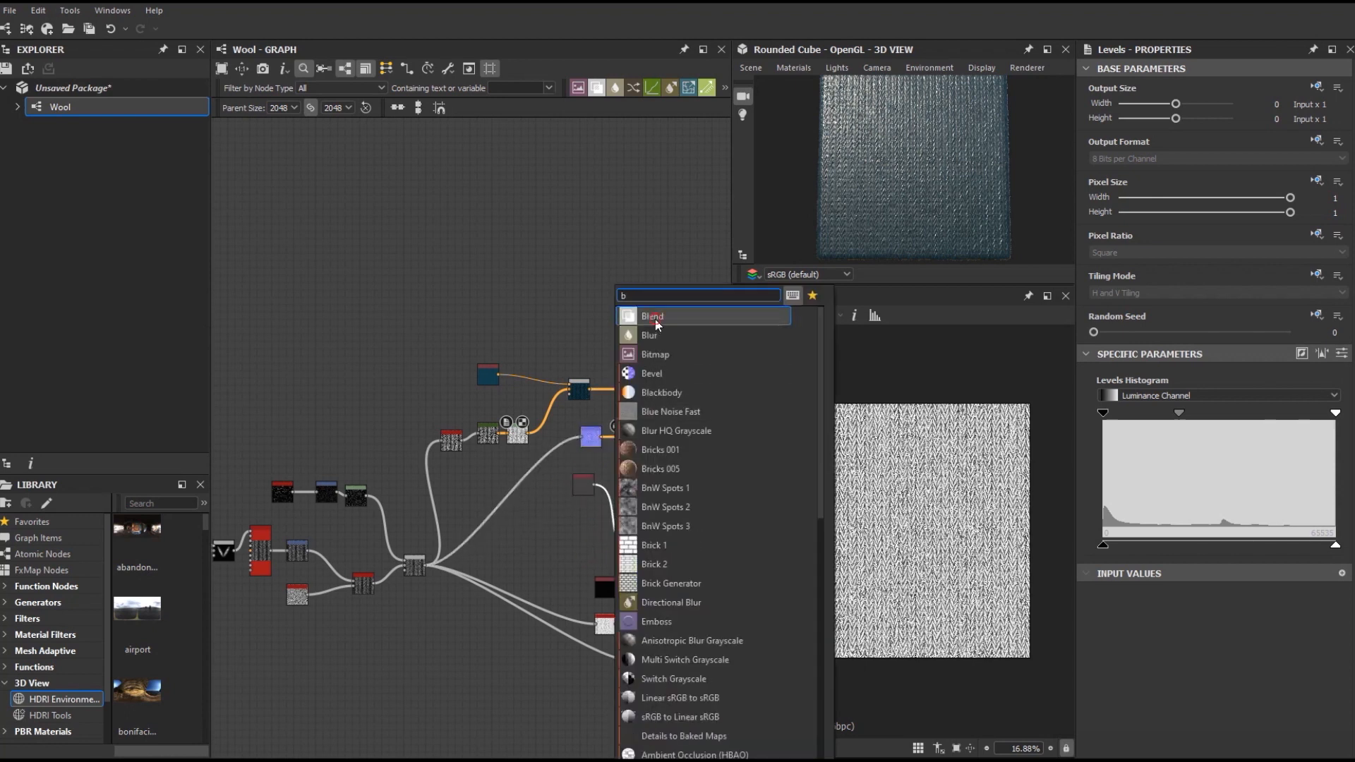
pyautogui.click(655, 315)
pyautogui.moveTo(567, 504); pyautogui.dragTo(581, 483)
pyautogui.moveTo(427, 565); pyautogui.dragTo(602, 521)
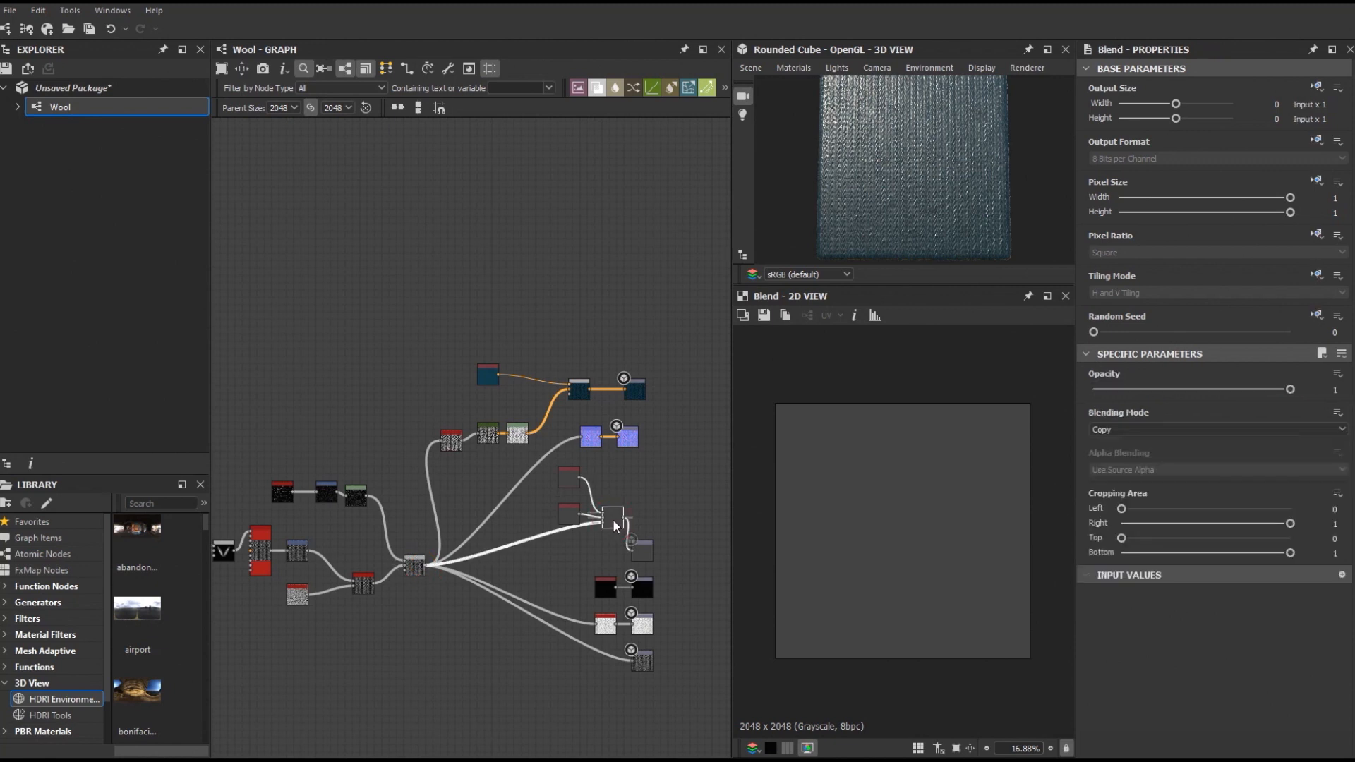
pyautogui.moveTo(1200, 451)
pyautogui.mouseDown()
pyautogui.moveTo(1271, 452)
pyautogui.moveTo(1186, 457)
pyautogui.moveTo(1235, 456)
pyautogui.moveTo(1216, 456)
pyautogui.mouseUp()
pyautogui.scroll(2, 971, 222)
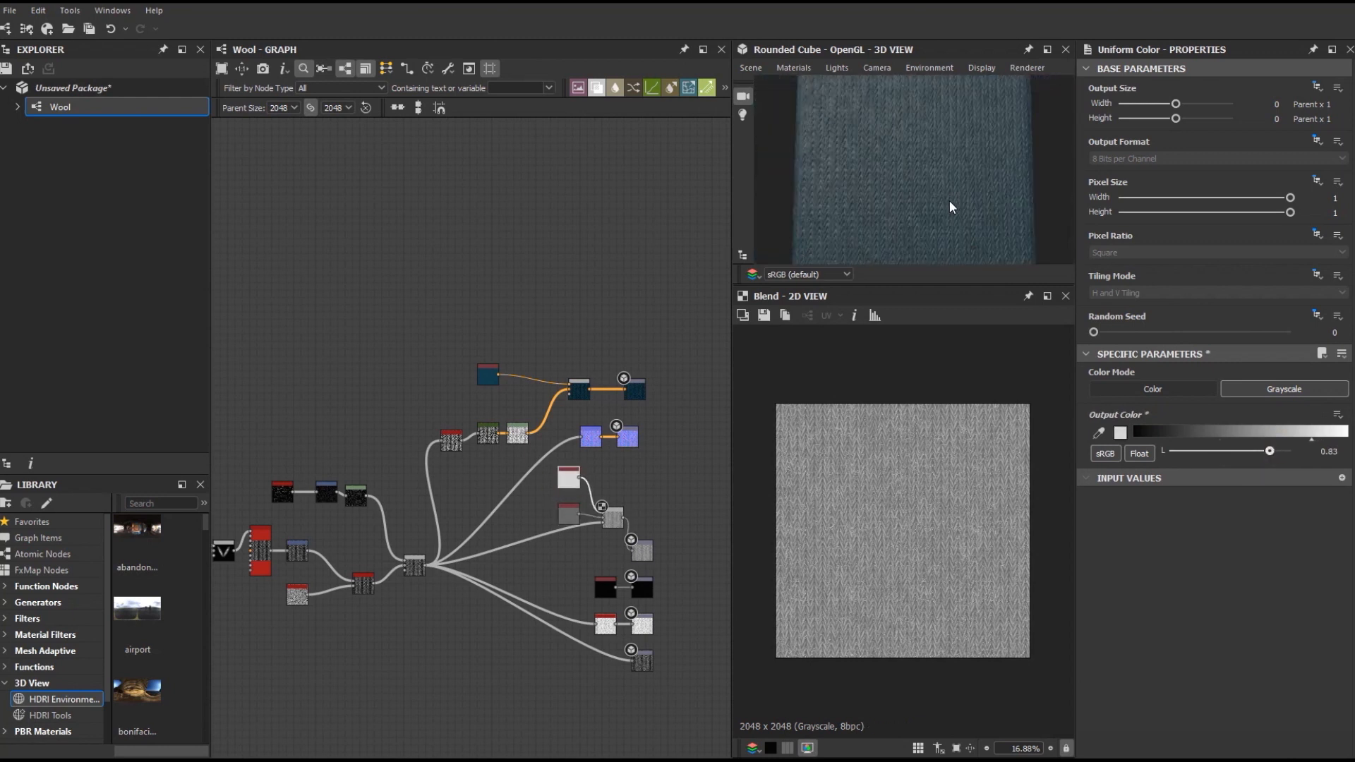
# Step: Switch the 3D view's renderer to Iray and look closer at the cube
pyautogui.click(1028, 67)
pyautogui.click(1027, 96)
pyautogui.scroll(3, 946, 176)
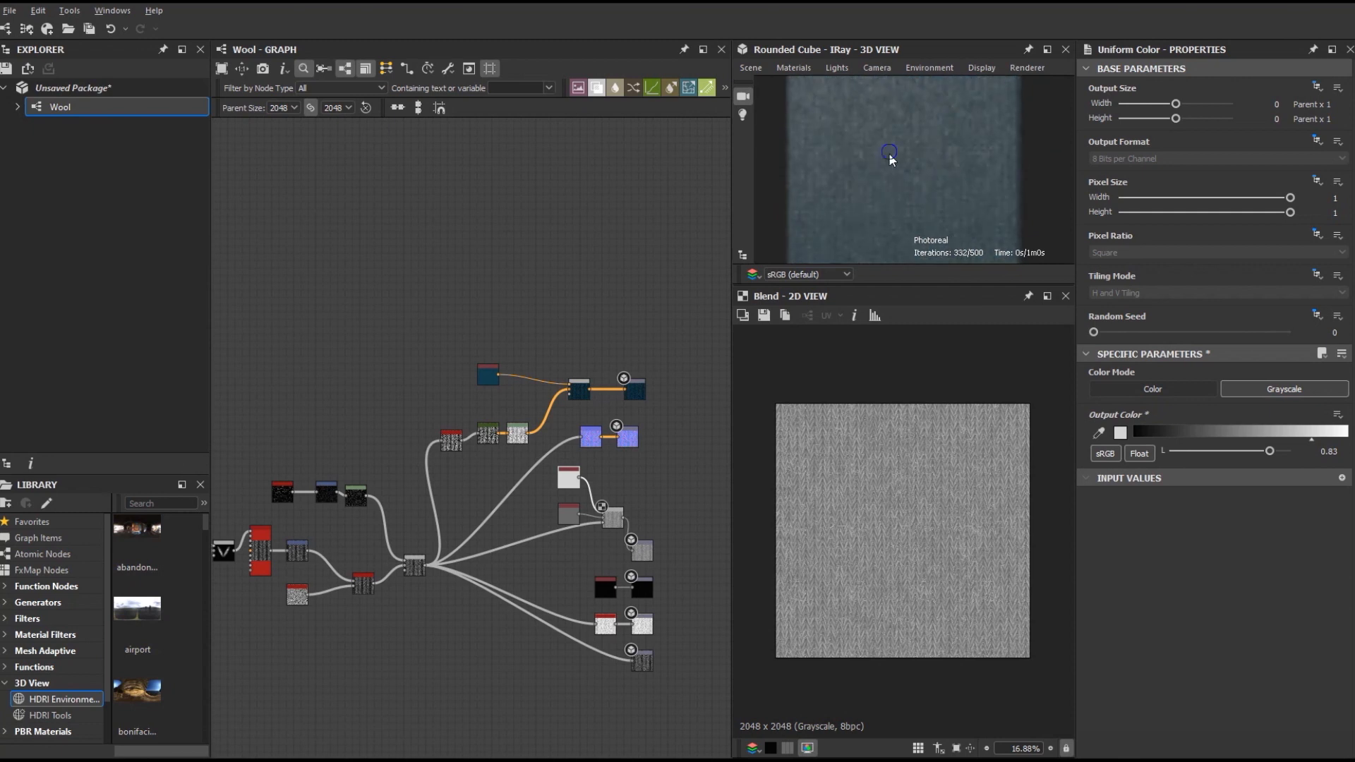
# Step: Halve the knit pattern's scale in the Transformation 2D node after the Tile Sampler and enlarge the 3D view
pyautogui.scroll(5, 514, 565)
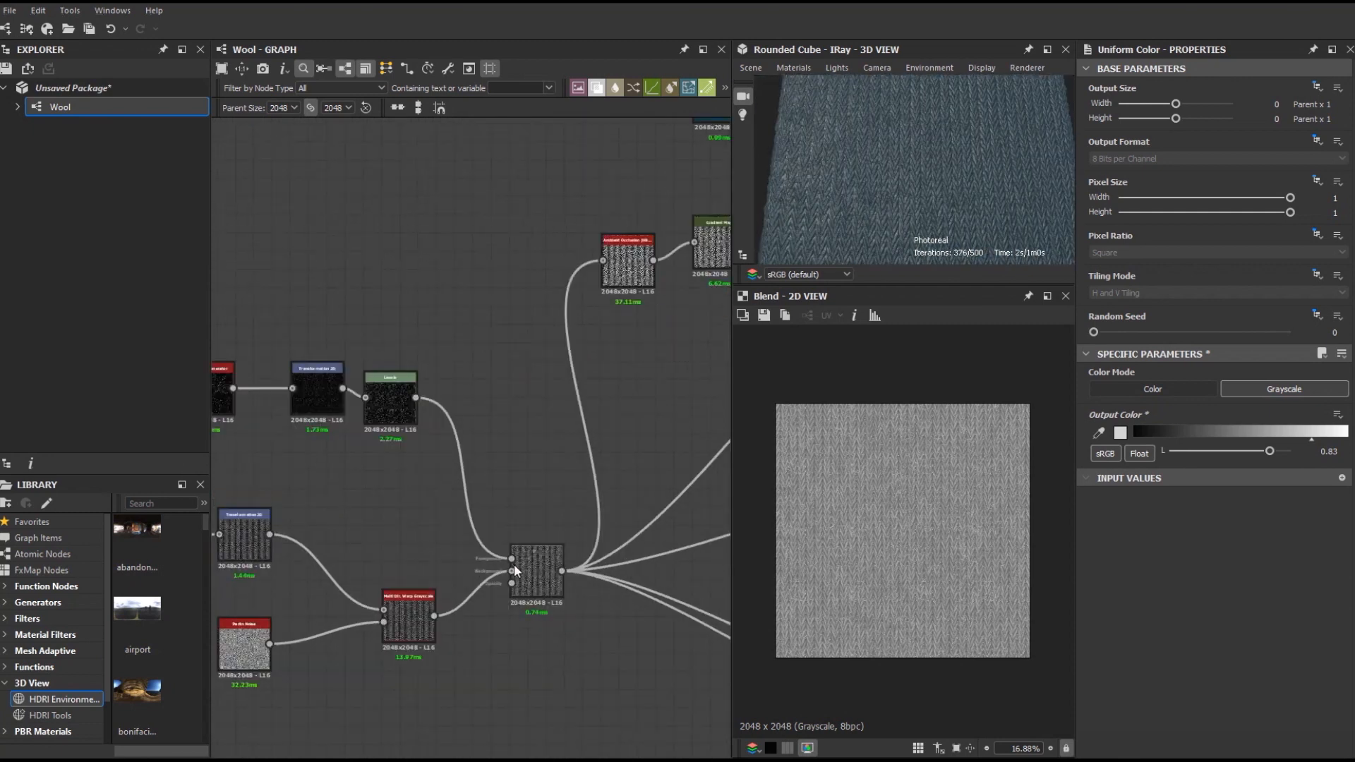
pyautogui.doubleClick(423, 500)
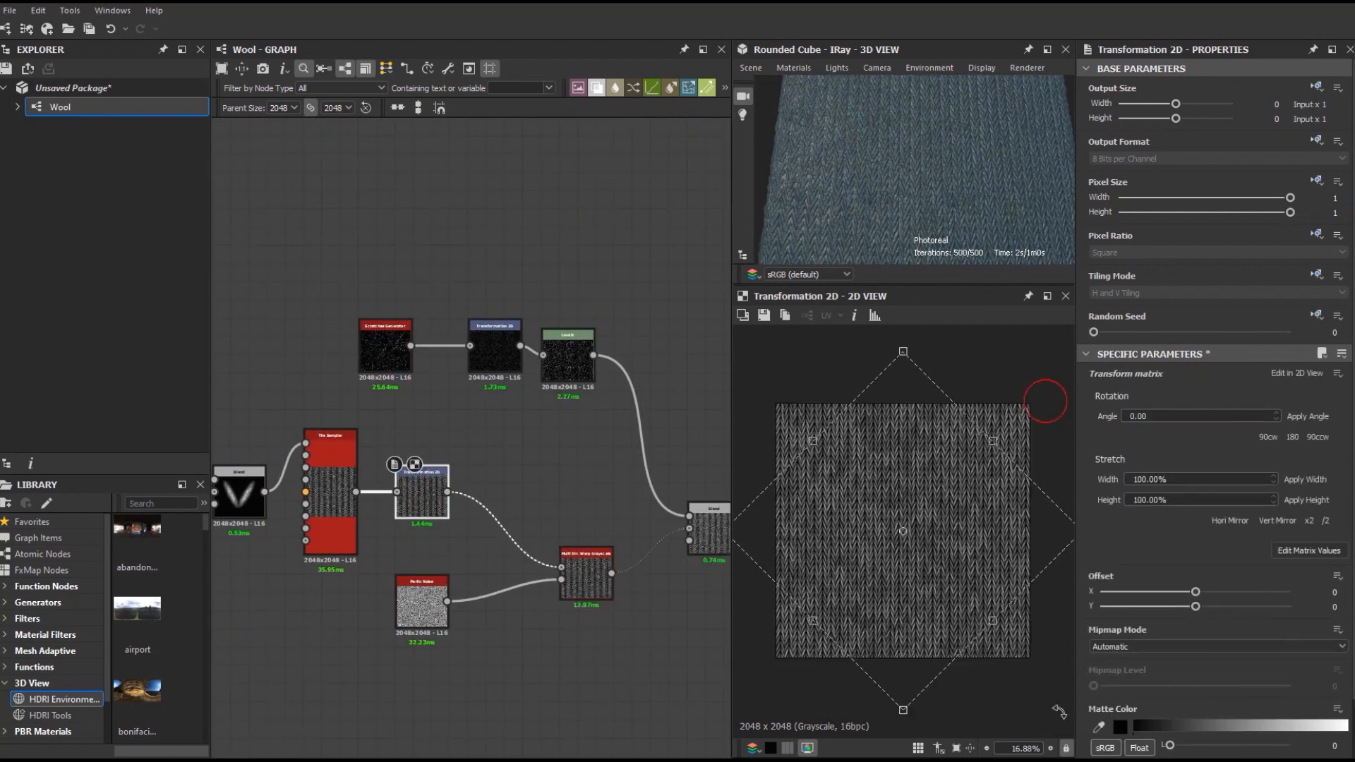
pyautogui.moveTo(771, 664); pyautogui.dragTo(869, 637)
pyautogui.hotkey('ctrl', 'z')
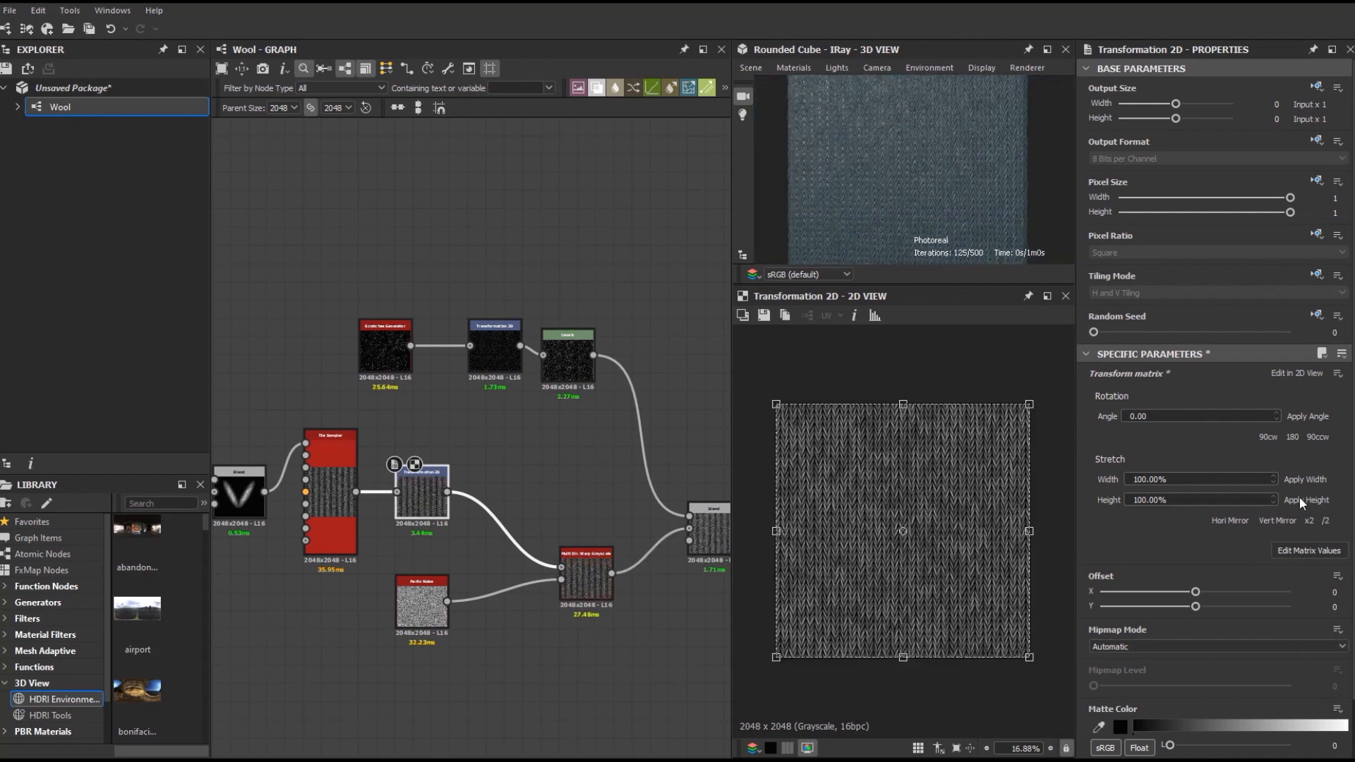
pyautogui.click(1327, 521)
pyautogui.click(1326, 521)
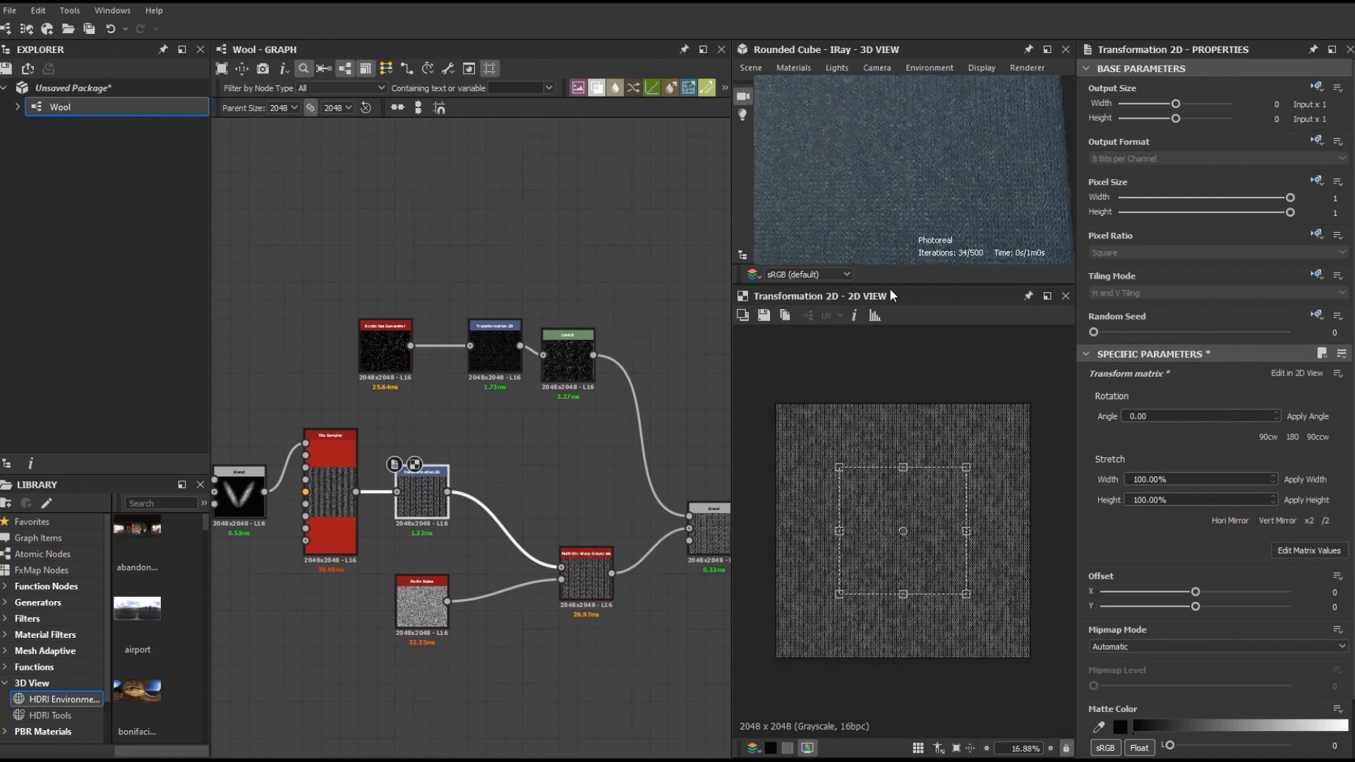
pyautogui.moveTo(875, 285); pyautogui.dragTo(875, 448)
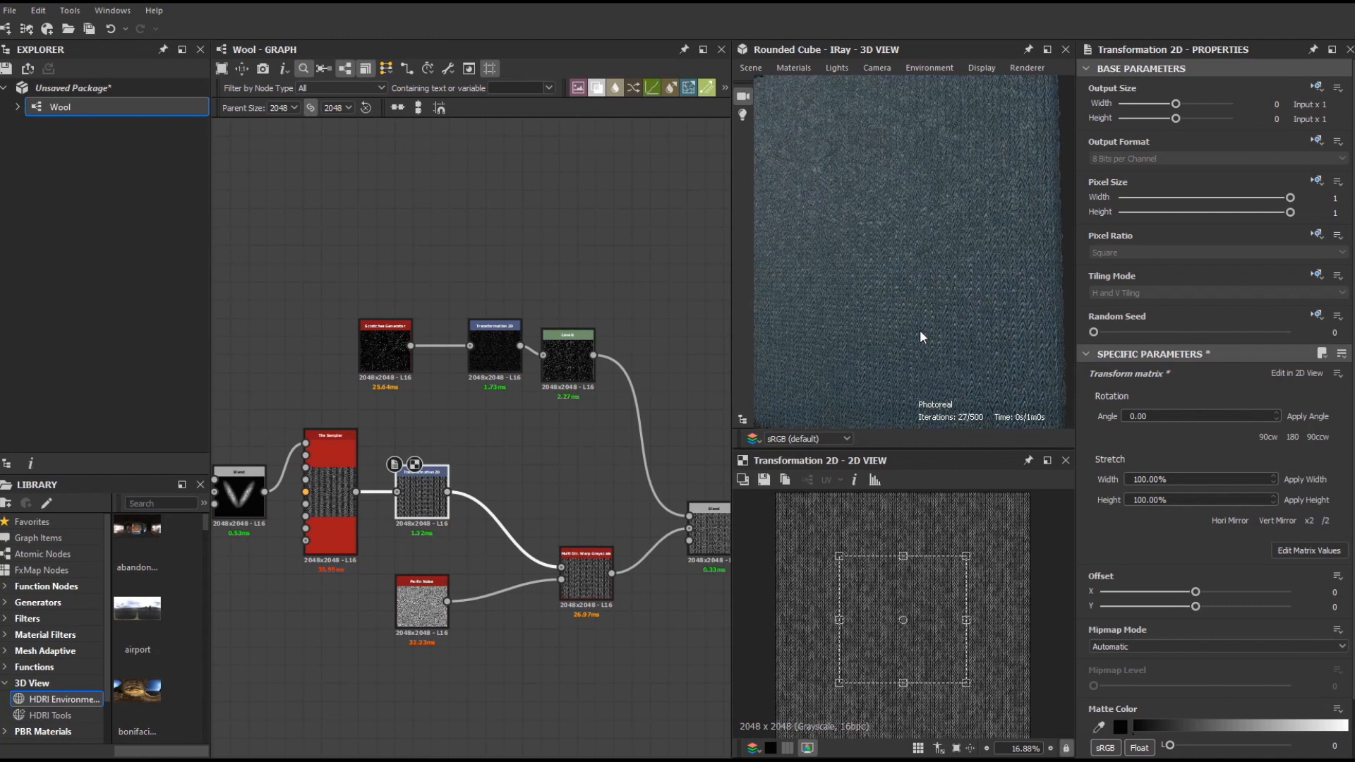
# Step: Increase the Tile Sampler's Scale slightly and check the denser stitches on the cube
pyautogui.click(343, 491)
pyautogui.scroll(-10, 1207, 589)
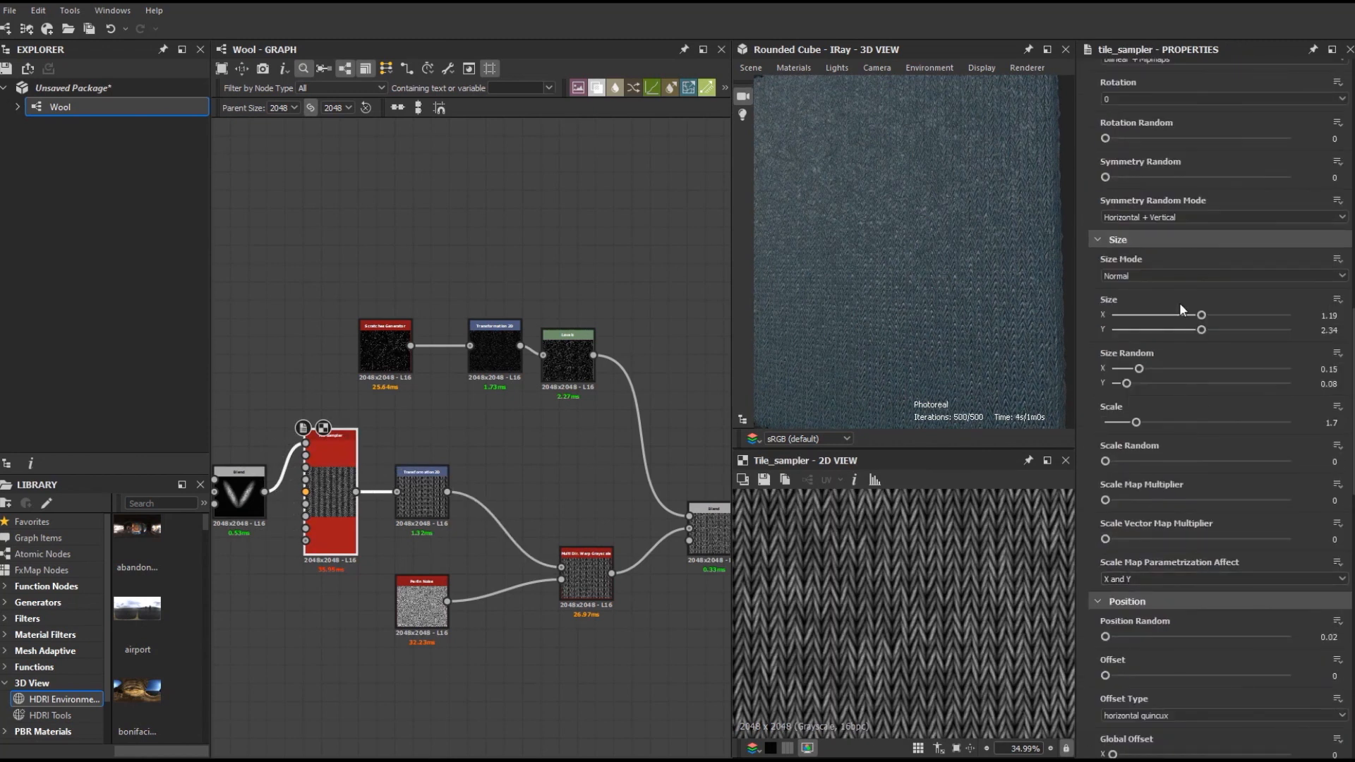
pyautogui.moveTo(1139, 422); pyautogui.dragTo(1148, 424)
pyautogui.moveTo(892, 338)
pyautogui.mouseDown()
pyautogui.moveTo(986, 339)
pyautogui.moveTo(891, 320)
pyautogui.mouseUp()
pyautogui.scroll(-5, 514, 442)
# Step: Move the Gradient Map's middle key to position 0.444 and recolour its first key dark blue
pyautogui.scroll(6, 514, 442)
pyautogui.click(489, 430)
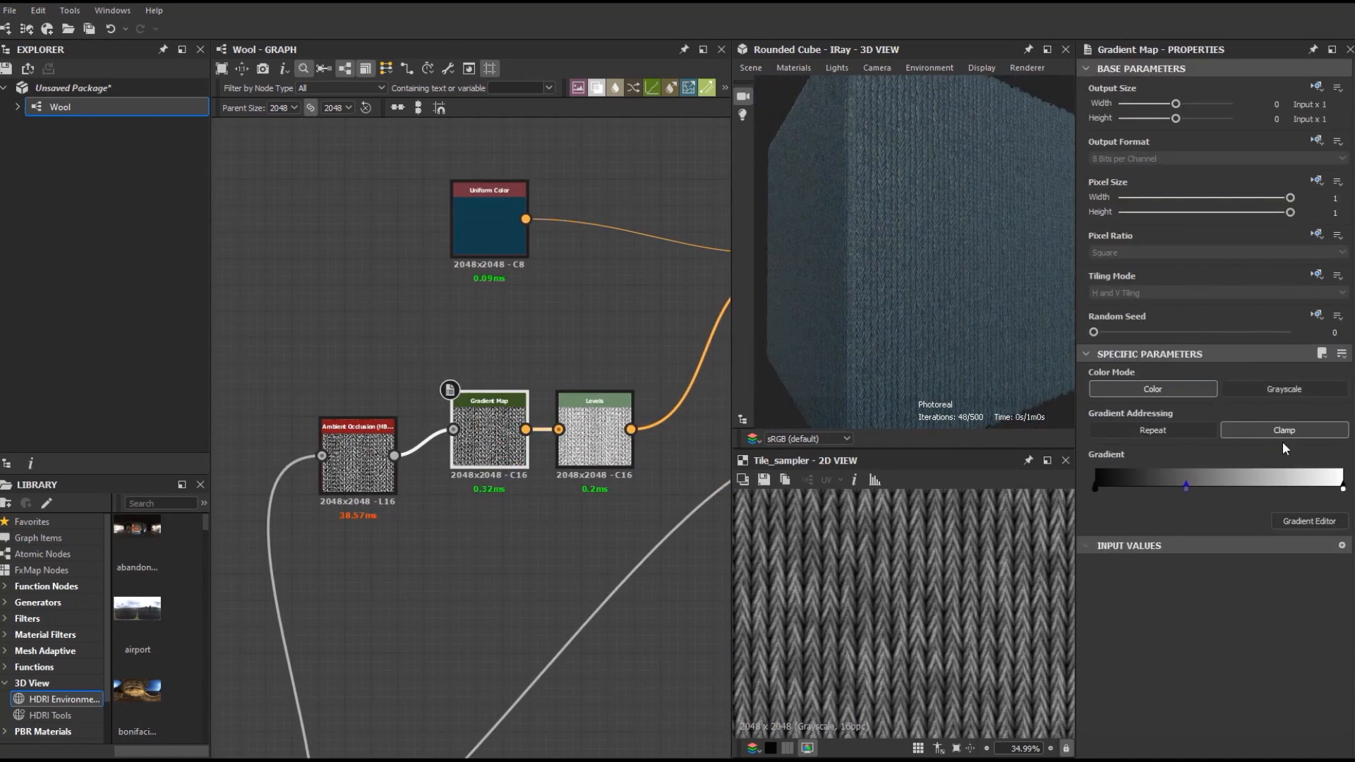
pyautogui.moveTo(1195, 487); pyautogui.dragTo(1205, 487)
pyautogui.doubleClick(1095, 487)
pyautogui.moveTo(653, 534); pyautogui.dragTo(653, 559)
pyautogui.moveTo(622, 592); pyautogui.dragTo(634, 609)
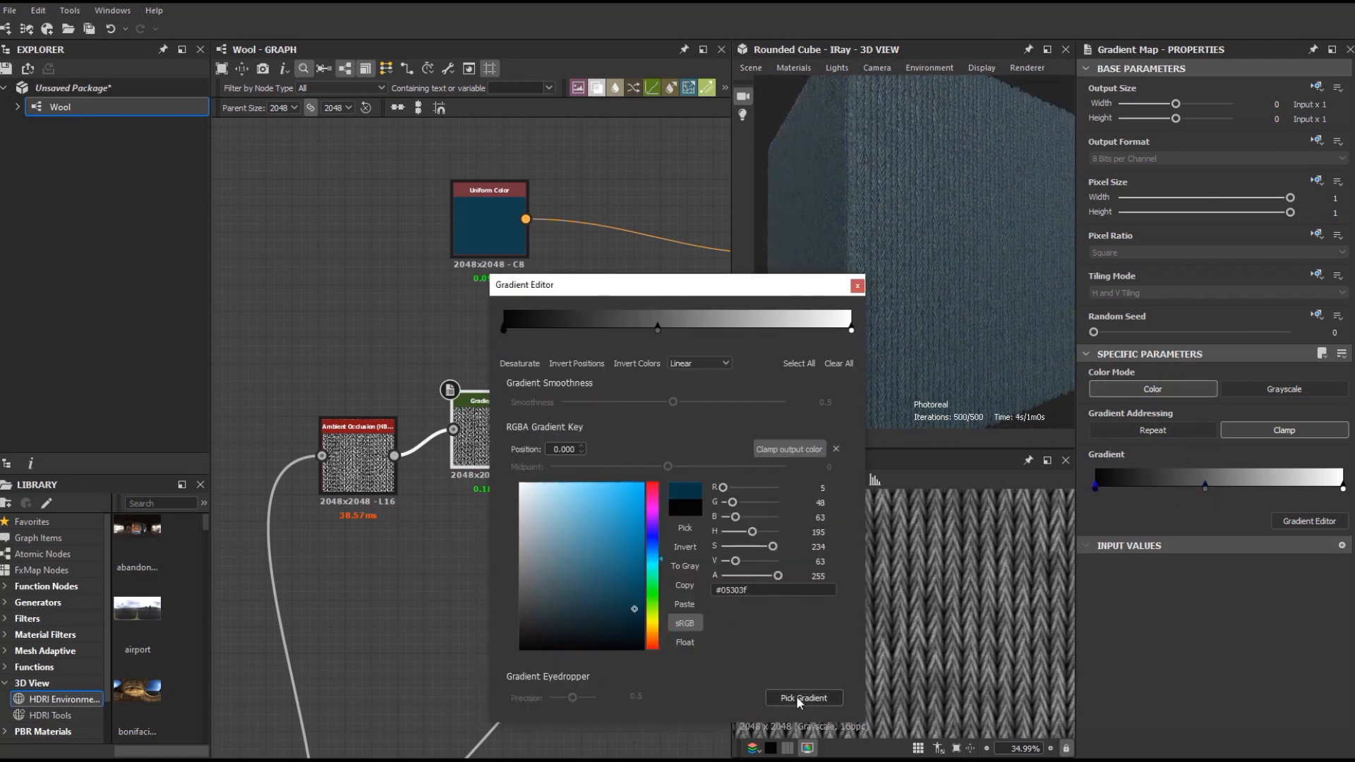
# Step: Recolour the Gradient Map's middle key dark blue and its last key a light greyish blue
pyautogui.click(658, 329)
pyautogui.moveTo(653, 590); pyautogui.dragTo(562, 557)
pyautogui.click(620, 616)
pyautogui.click(851, 330)
pyautogui.click(653, 556)
pyautogui.click(658, 330)
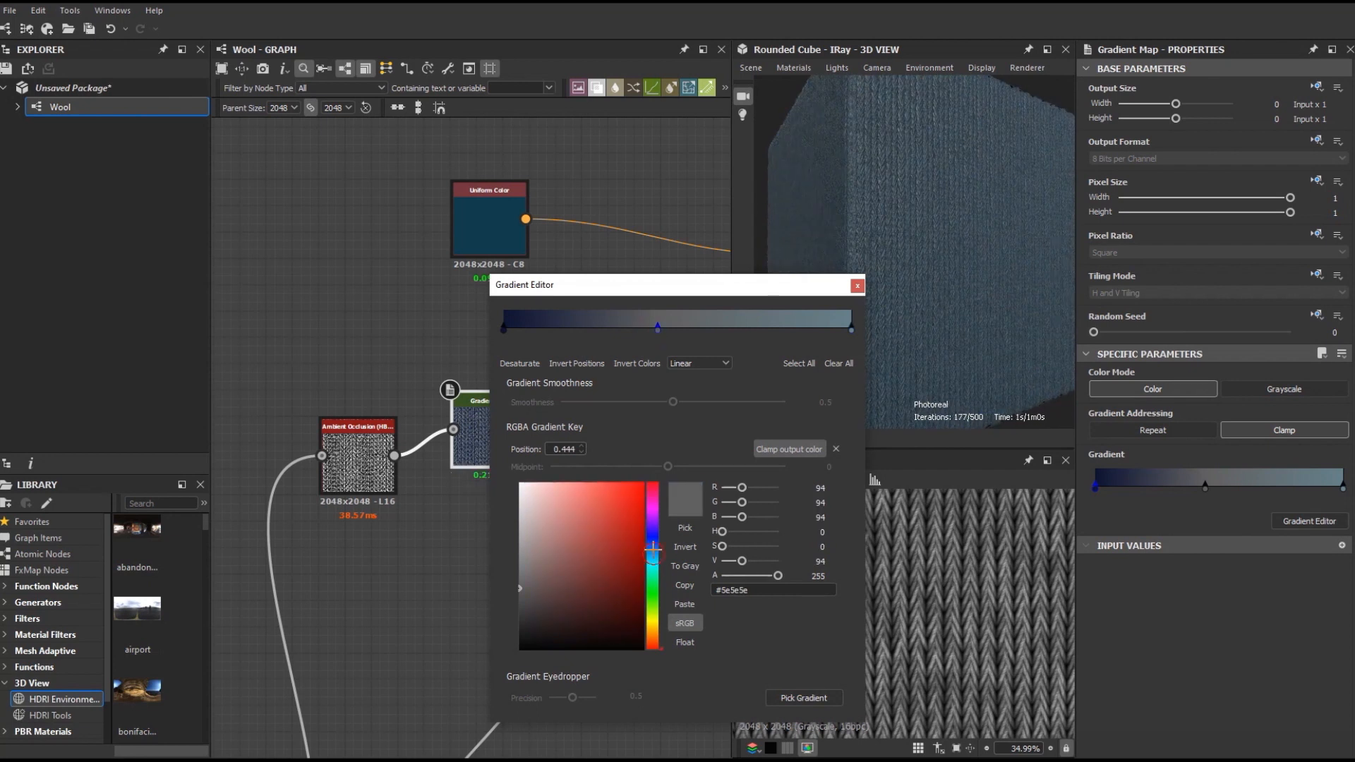
pyautogui.click(584, 602)
pyautogui.click(857, 285)
# Step: Insert a Transformation 2D node between the loose fibres' Levels node and the final Blend
pyautogui.scroll(-3, 625, 333)
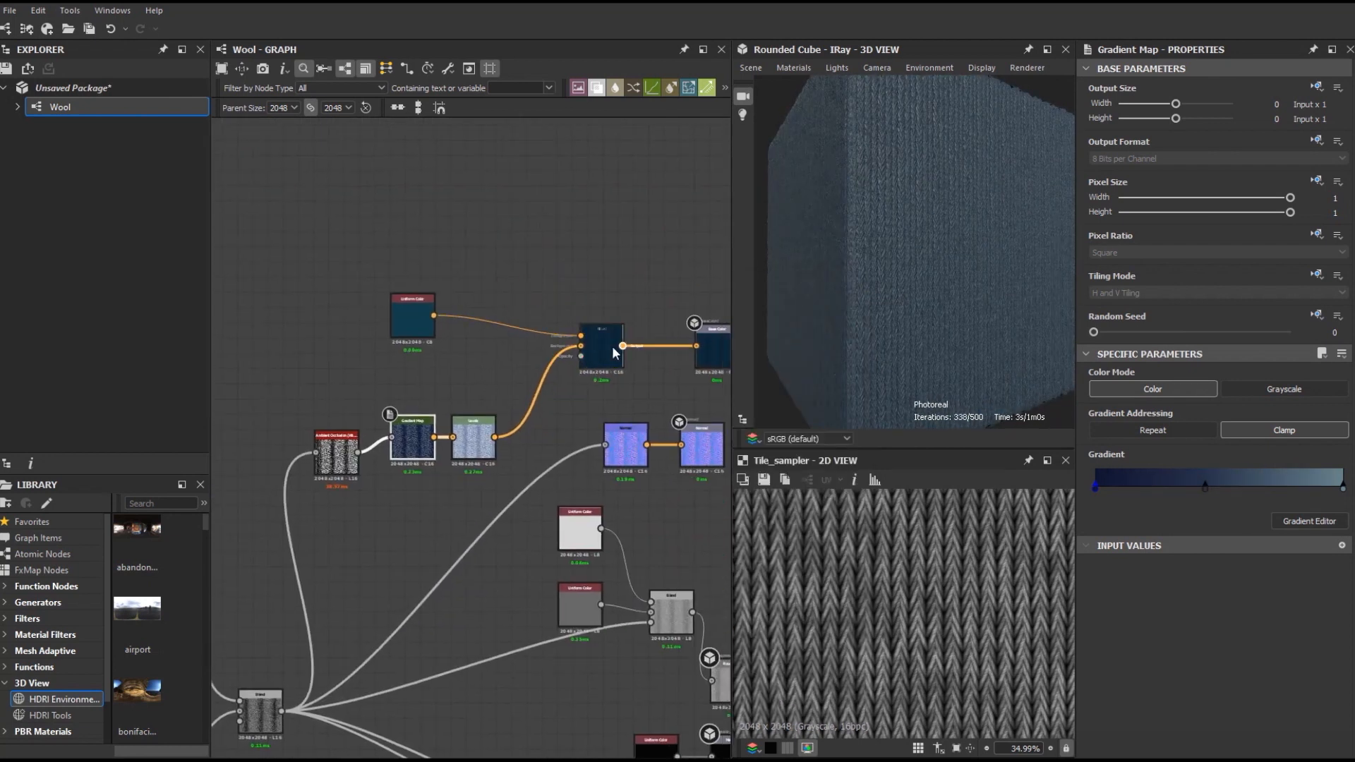
pyautogui.click(612, 346)
pyautogui.scroll(-3, 595, 409)
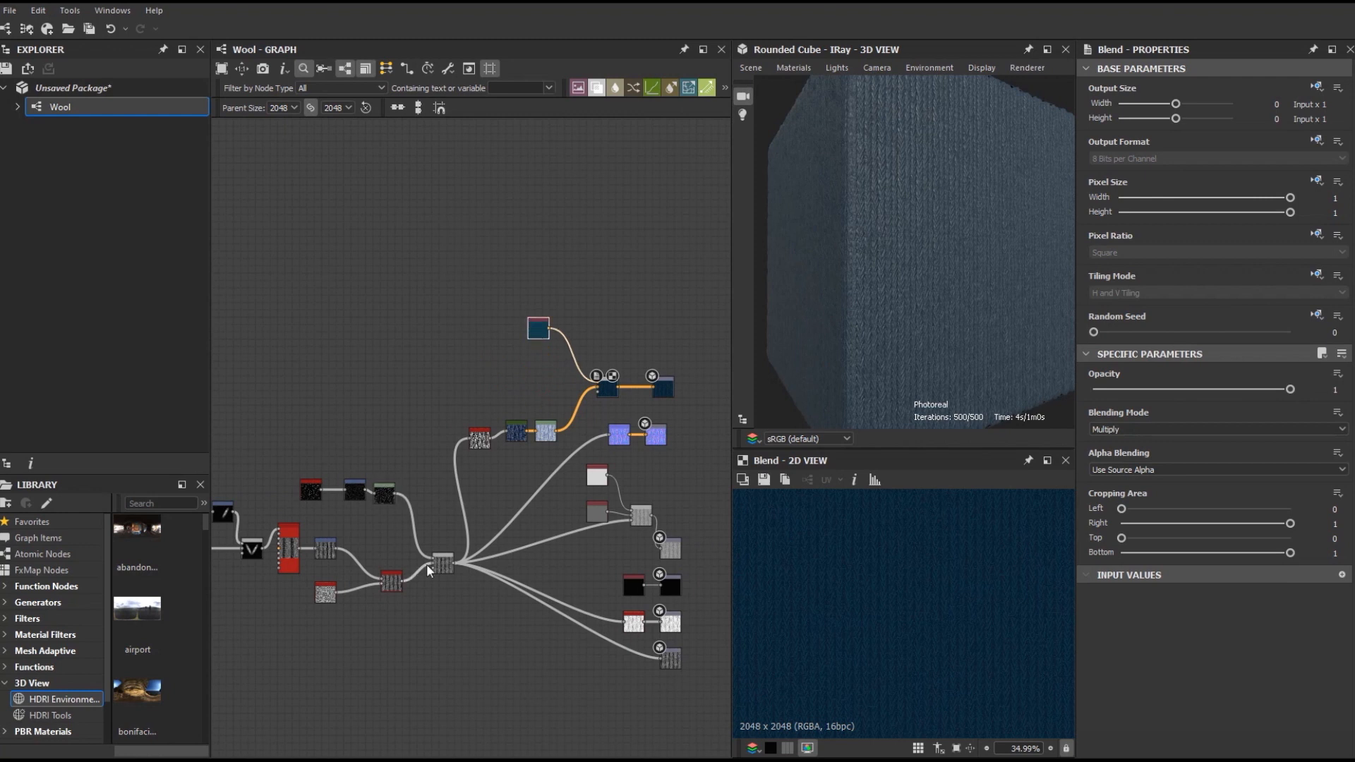
pyautogui.scroll(10, 450, 560)
pyautogui.scroll(-10, 451, 553)
pyautogui.click(458, 556)
pyautogui.click(396, 467)
pyautogui.press('space')
pyautogui.write('t')
pyautogui.click(451, 337)
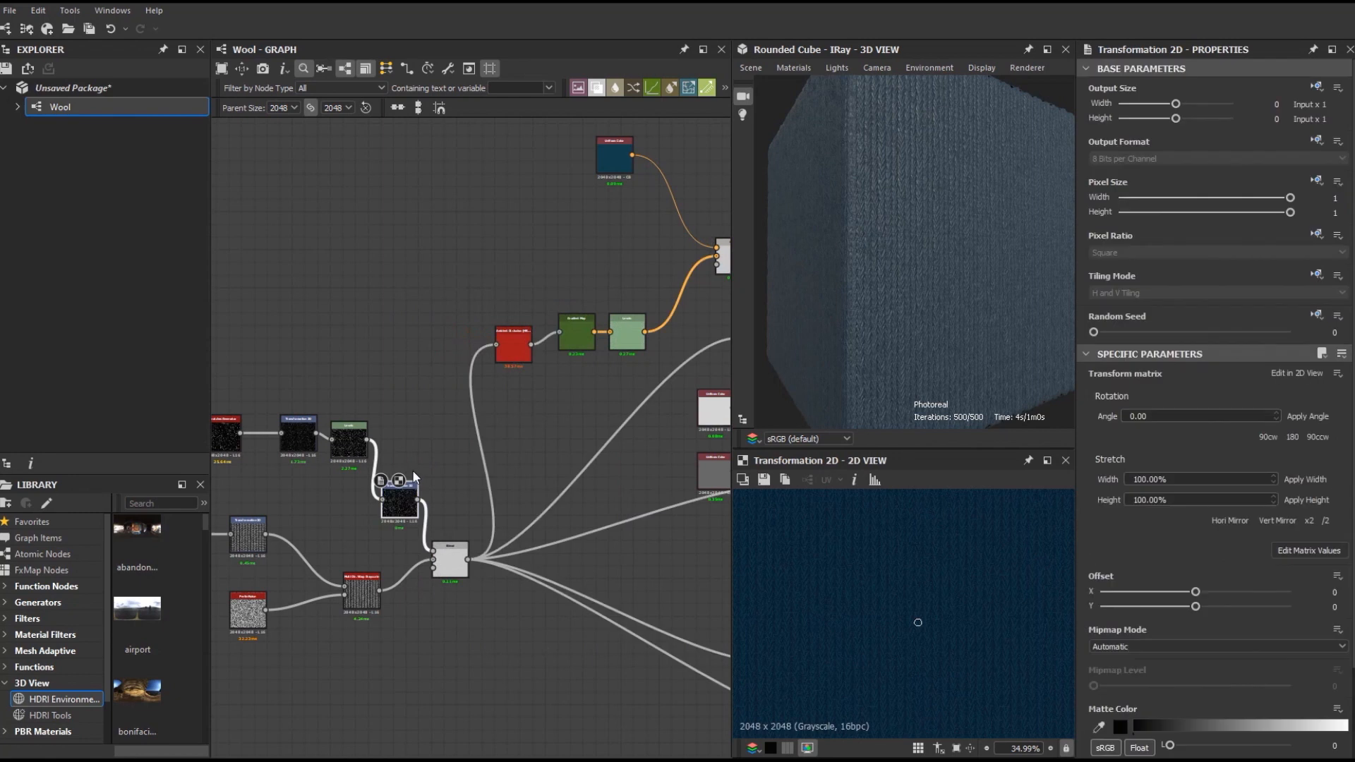
# Step: Reposition the new Transformation 2D node and connect it to the base color Blend's opacity mask
pyautogui.scroll(-1, 415, 478)
pyautogui.moveTo(415, 478); pyautogui.dragTo(295, 543, button='middle')
pyautogui.moveTo(282, 570); pyautogui.dragTo(314, 377)
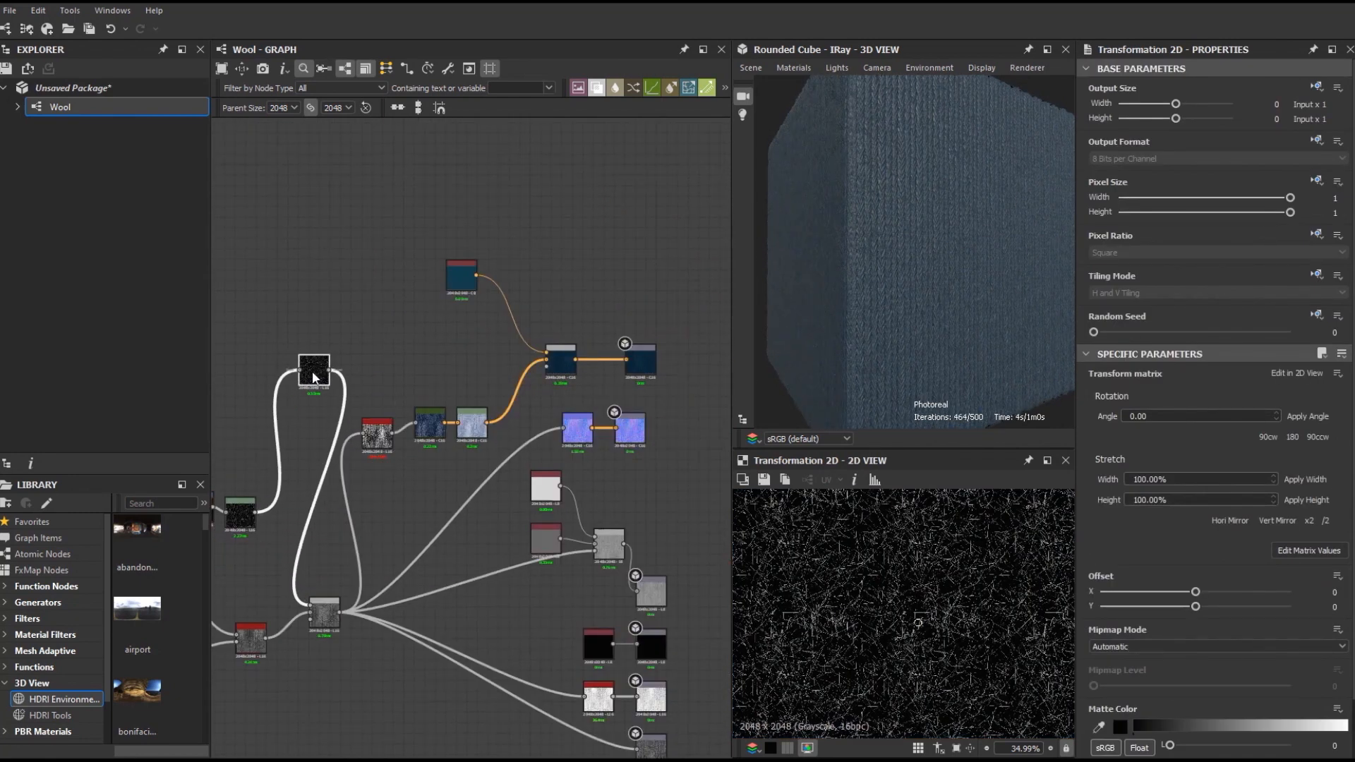
pyautogui.click(553, 373)
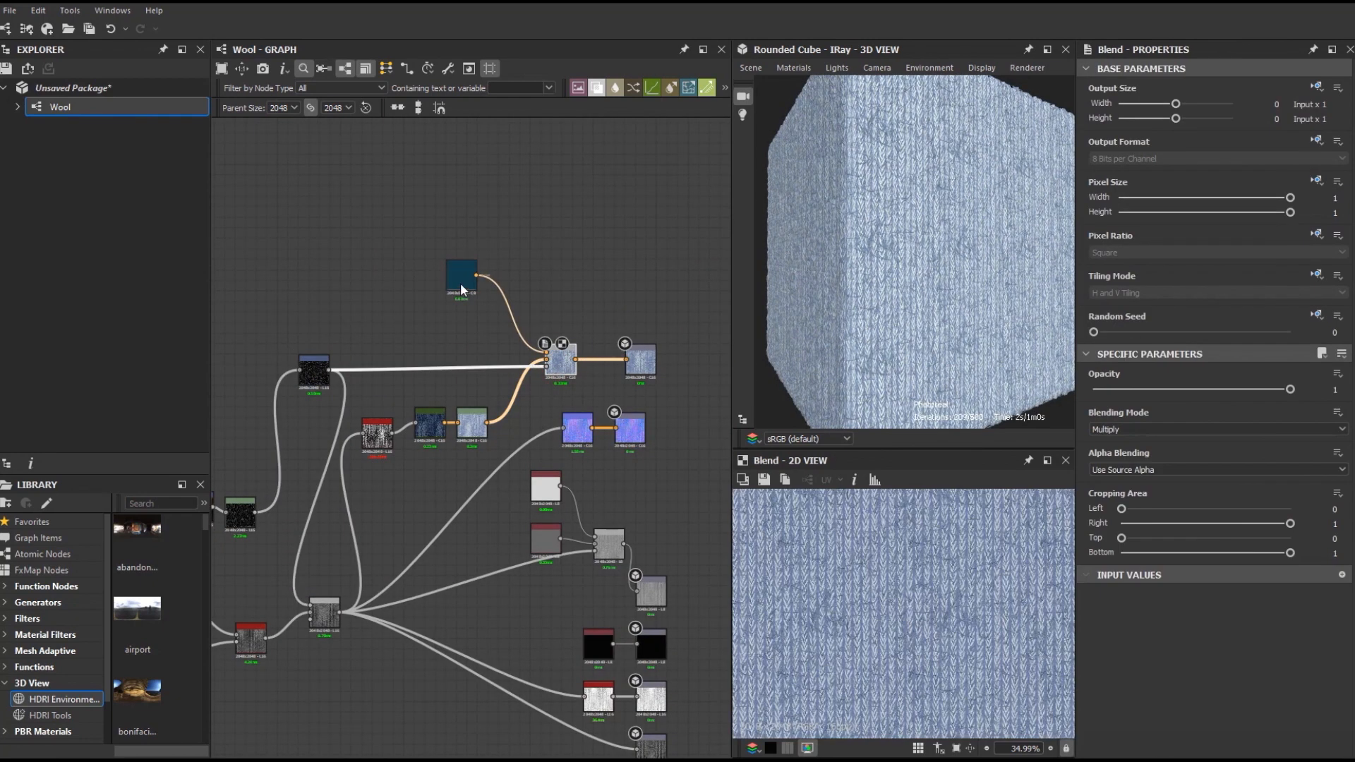
# Step: Darken the midtones in the base color's Levels node and lighten the Uniform Color to a muted mid blue
pyautogui.click(474, 426)
pyautogui.moveTo(1181, 414); pyautogui.dragTo(1225, 417)
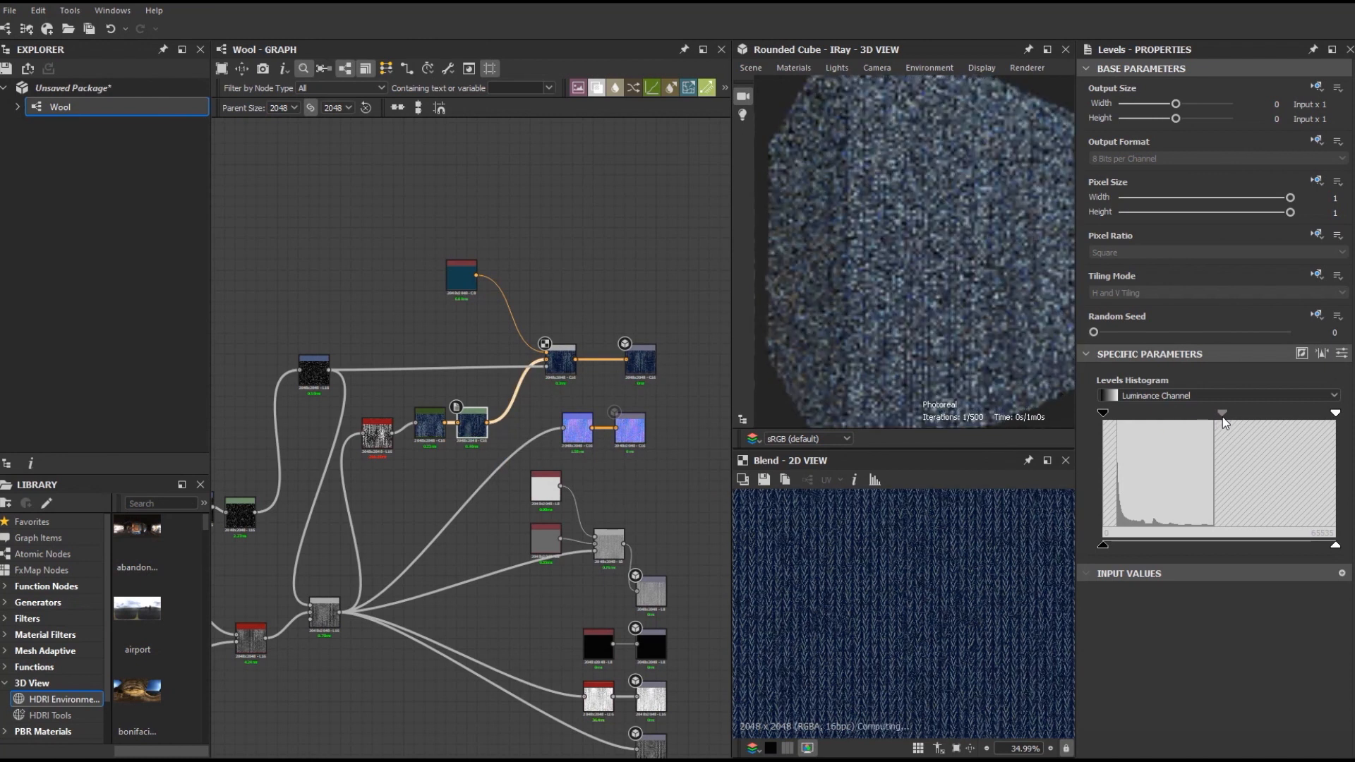
pyautogui.click(454, 286)
pyautogui.click(1120, 433)
pyautogui.moveTo(513, 511); pyautogui.dragTo(490, 466)
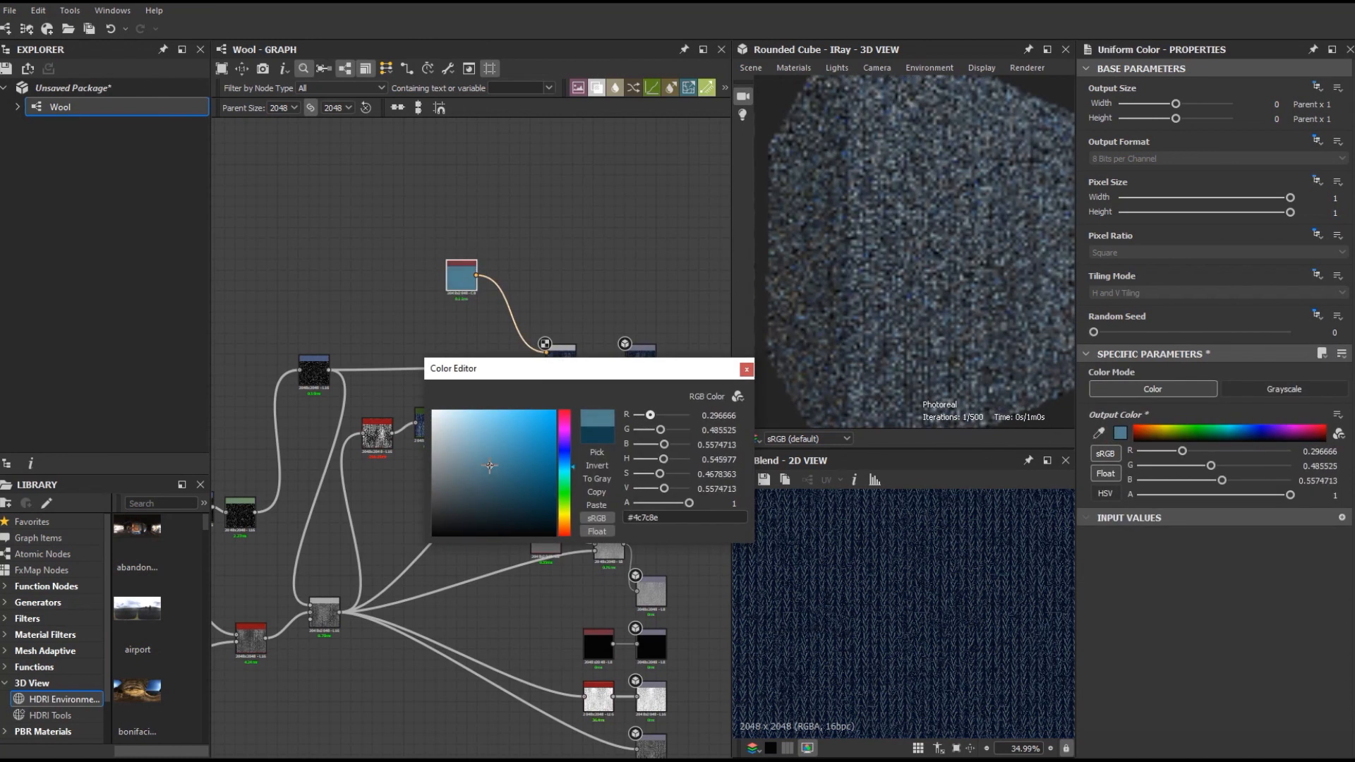
pyautogui.click(746, 369)
# Step: Shift the Gradient Map's middle key slightly towards the light end and recolour its last key a more saturated blue
pyautogui.click(472, 423)
pyautogui.scroll(3, 428, 437)
pyautogui.click(429, 432)
pyautogui.doubleClick(1344, 488)
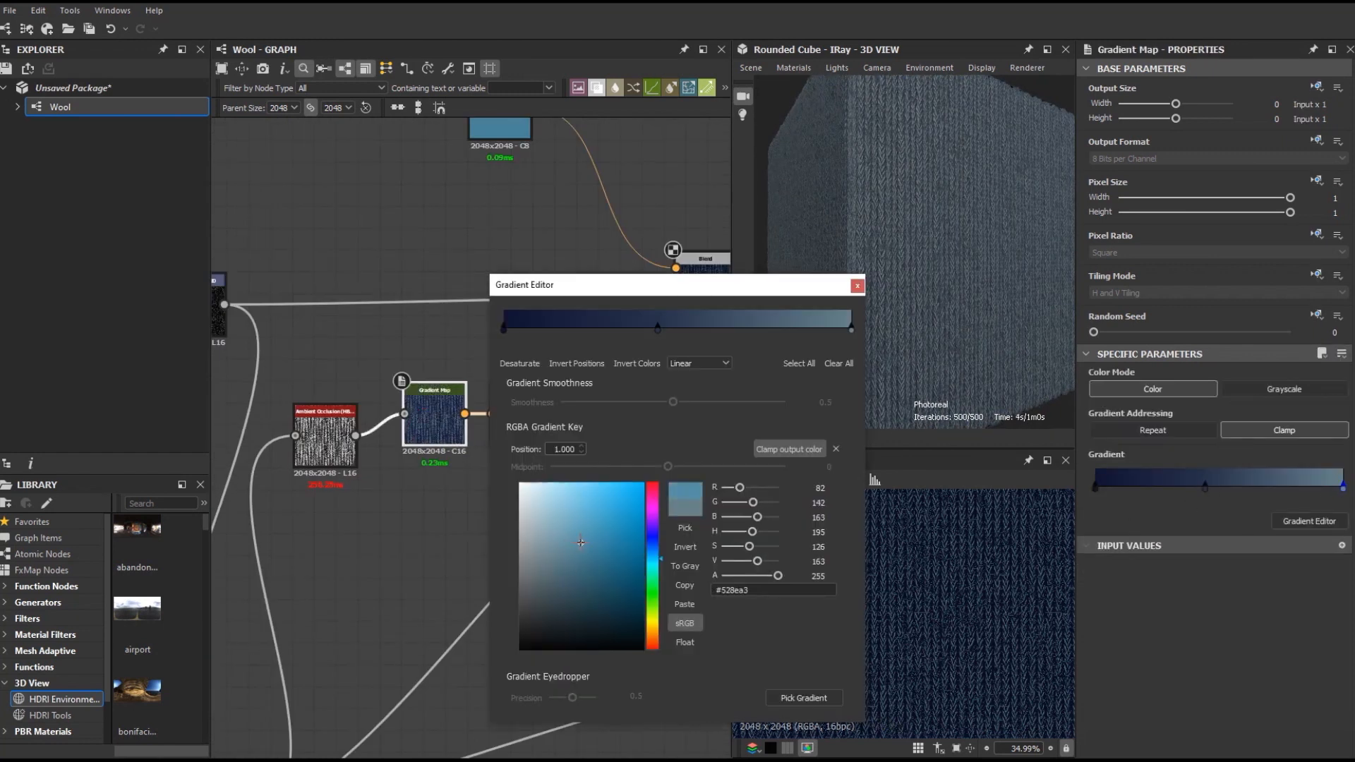
pyautogui.moveTo(657, 330); pyautogui.dragTo(678, 343)
pyautogui.click(851, 331)
pyautogui.click(571, 585)
pyautogui.moveTo(571, 585); pyautogui.dragTo(600, 540)
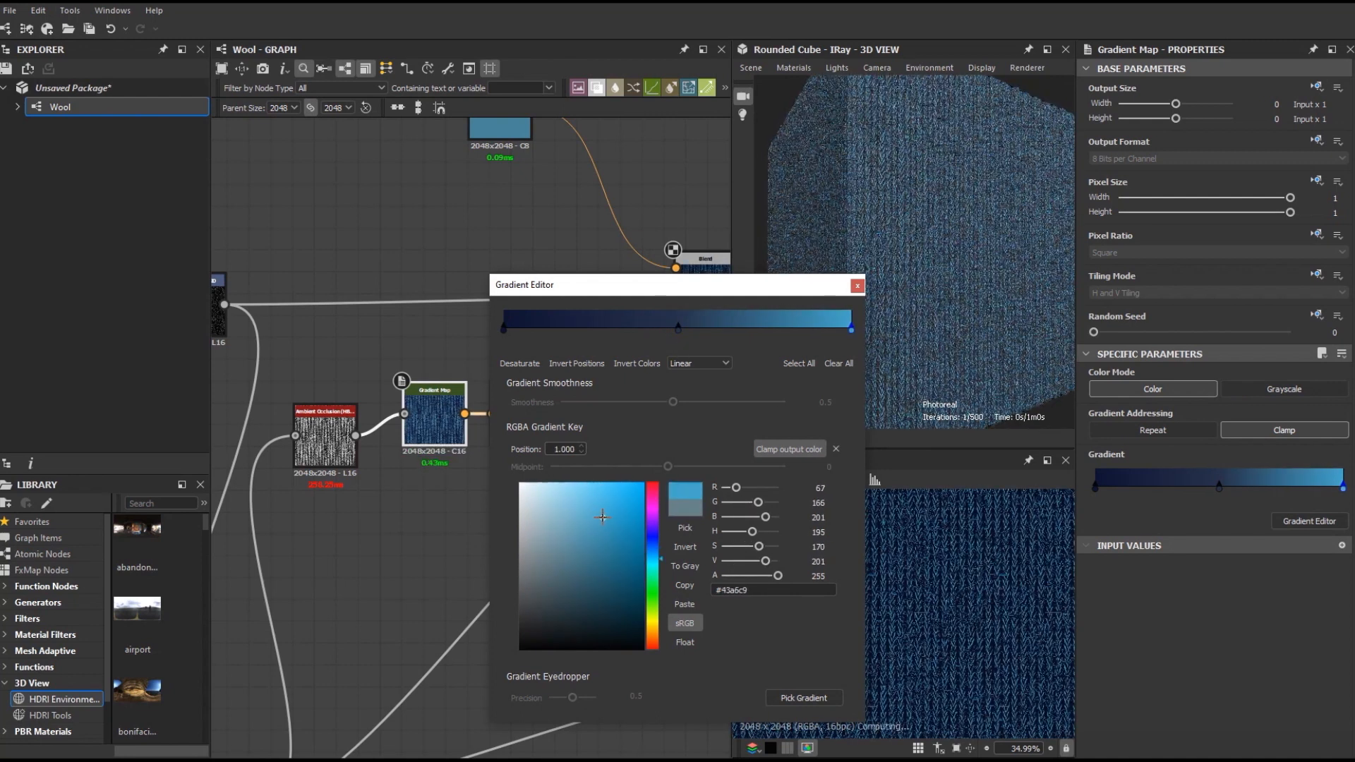
pyautogui.click(858, 287)
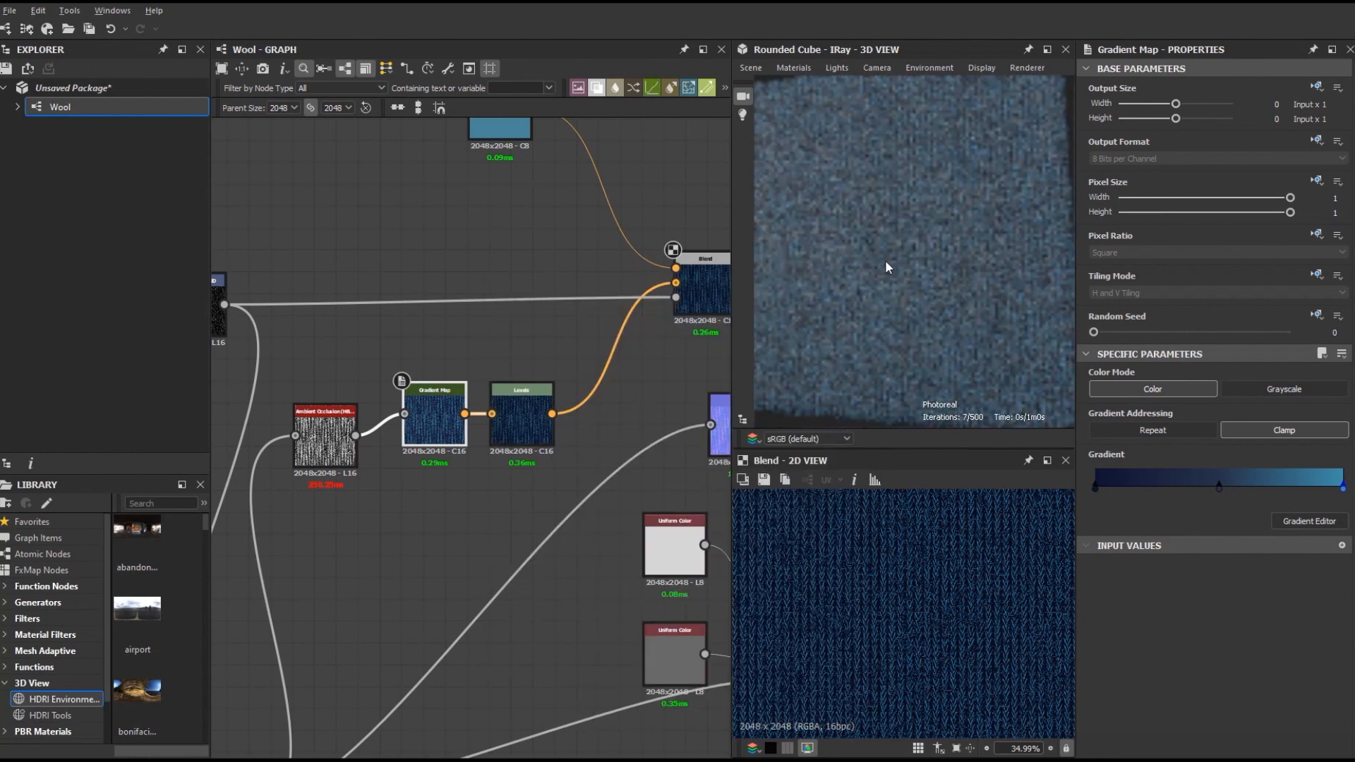
# Step: Set the 3D view mesh's subdivision method to Parametric
pyautogui.click(751, 67)
pyautogui.click(772, 84)
pyautogui.click(1133, 247)
pyautogui.click(1142, 269)
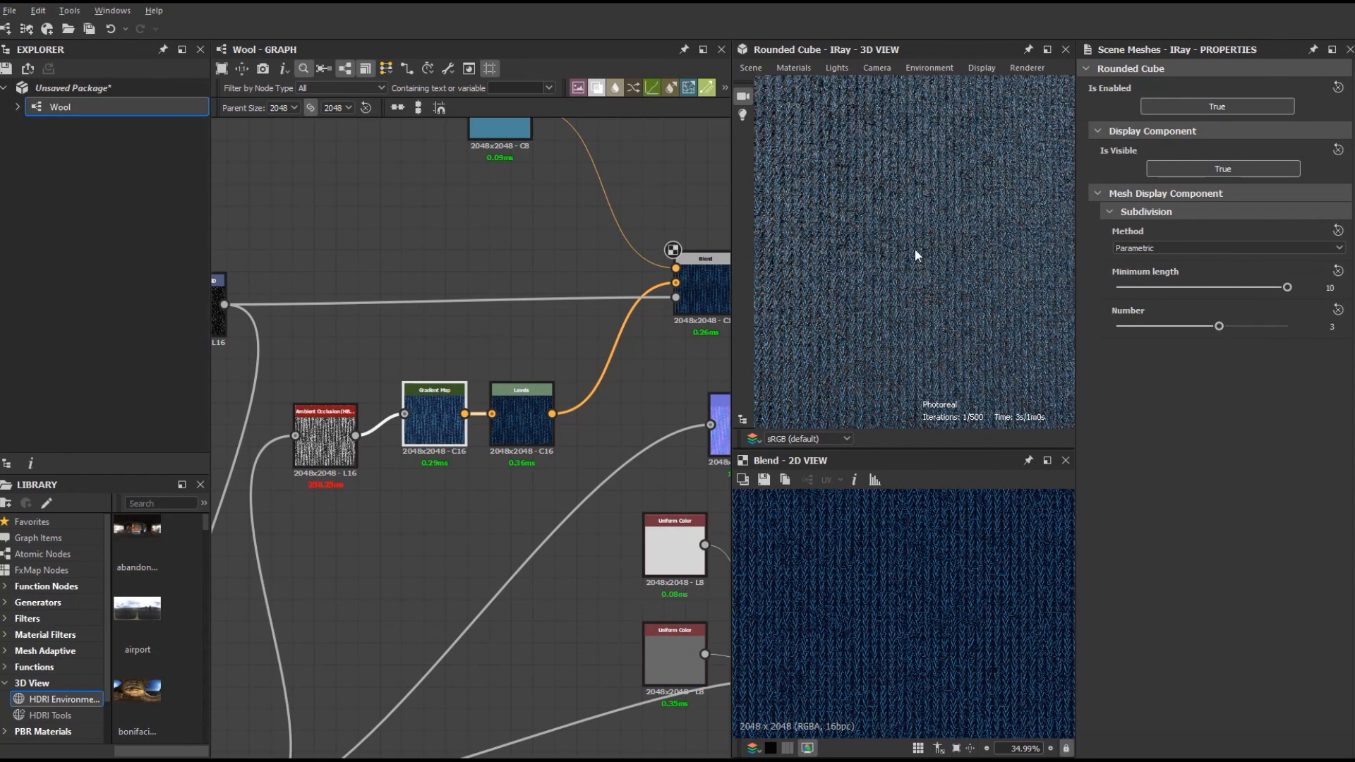
# Step: Adjust the 3D view camera's settings to render a widescreen frame
pyautogui.click(877, 68)
pyautogui.click(897, 84)
pyautogui.scroll(-2, 1129, 339)
pyautogui.scroll(1, 1124, 374)
pyautogui.click(1268, 308)
# Step: Recolour the base color's Uniform Color node to the muted light blue #72a3b6
pyautogui.scroll(-2, 544, 322)
pyautogui.moveTo(544, 321); pyautogui.dragTo(521, 388, button='middle')
pyautogui.click(629, 374)
pyautogui.scroll(2, 847, 565)
pyautogui.doubleClick(487, 259)
pyautogui.click(1121, 434)
pyautogui.moveTo(494, 455); pyautogui.dragTo(477, 445)
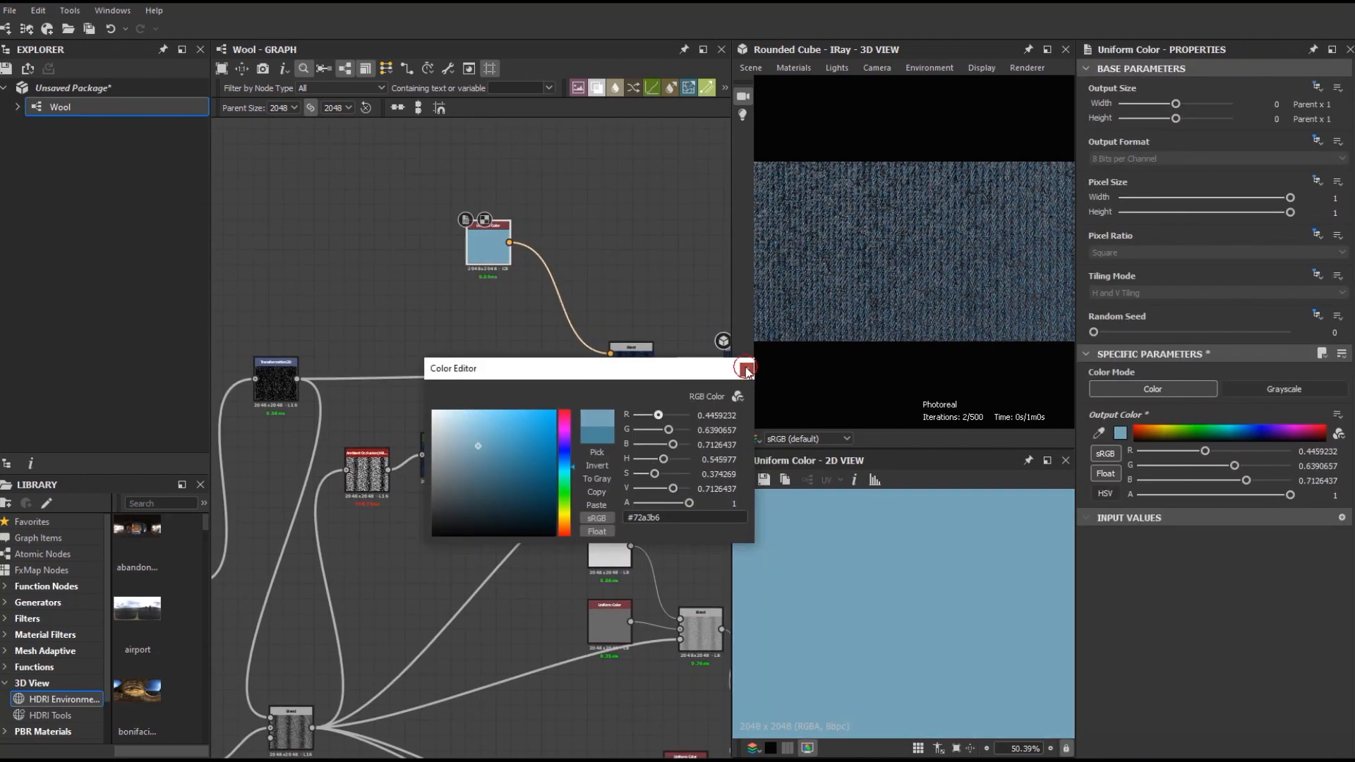
# Step: Move the loose fibres' Transformation 2D node closer to the base color nodes and preview its output and the Blend's
pyautogui.doubleClick(631, 350)
pyautogui.moveTo(592, 396)
pyautogui.mouseDown(button='middle')
pyautogui.moveTo(525, 408)
pyautogui.moveTo(602, 394)
pyautogui.mouseUp(button='middle')
pyautogui.moveTo(278, 385); pyautogui.dragTo(329, 375)
pyautogui.doubleClick(329, 374)
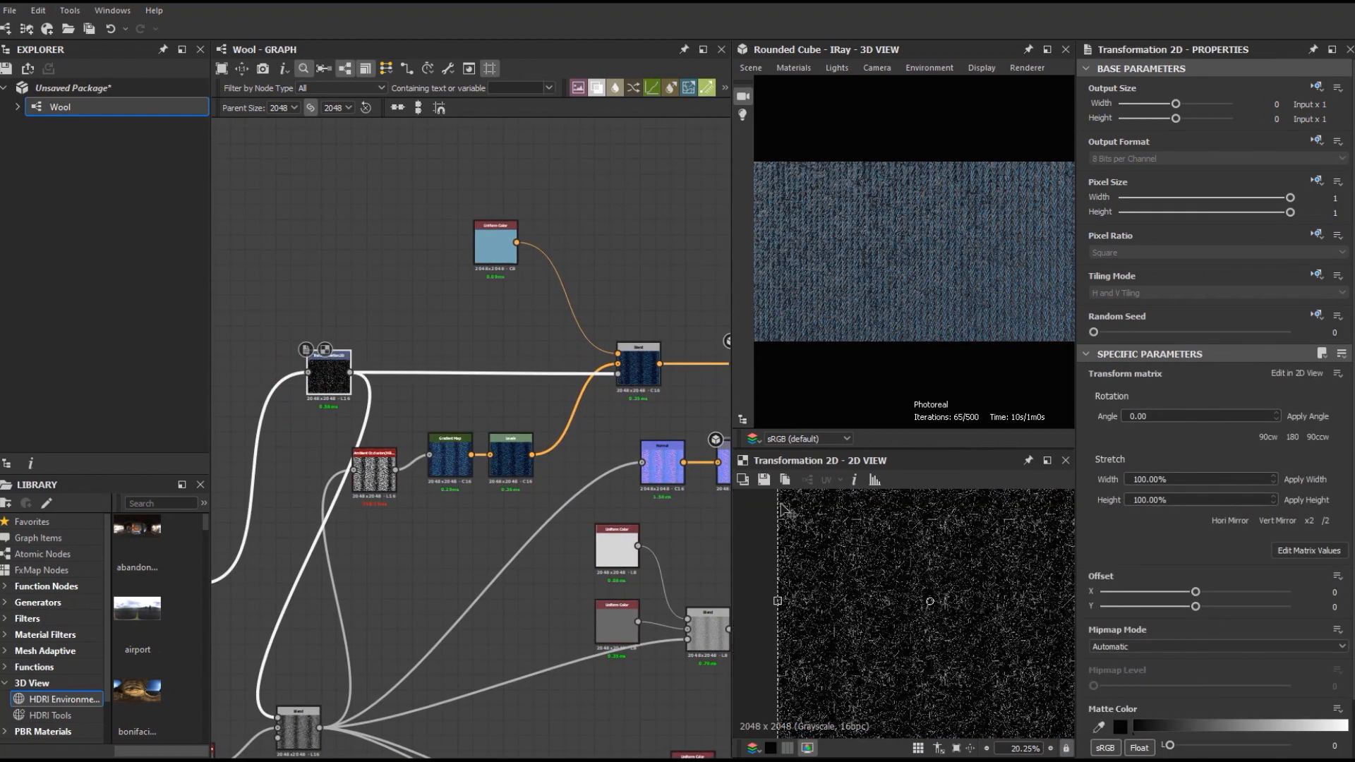
pyautogui.moveTo(724, 379); pyautogui.dragTo(604, 400, button='middle')
pyautogui.doubleClick(510, 391)
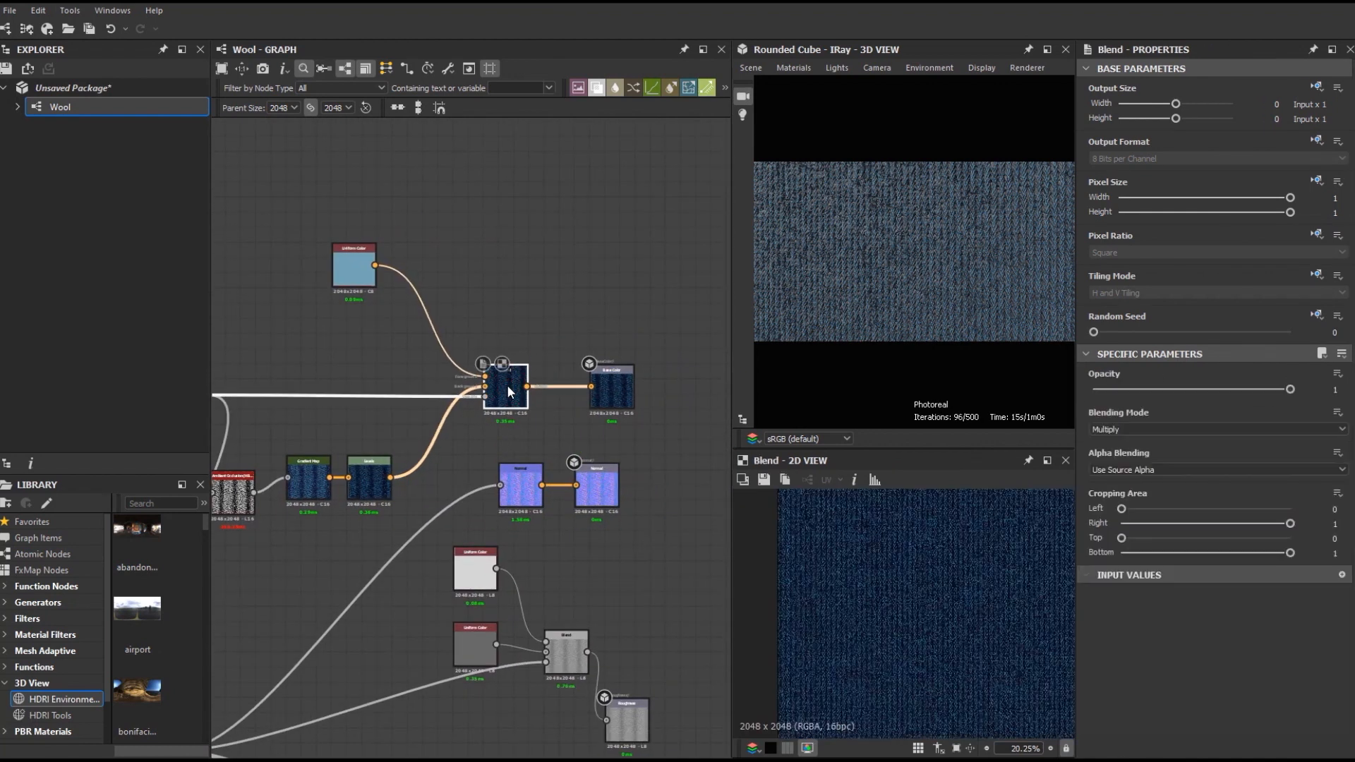
# Step: Recolour the base color's Uniform Color node to a brighter, more saturated light blue
pyautogui.click(355, 281)
pyautogui.click(1121, 436)
pyautogui.moveTo(548, 526); pyautogui.dragTo(493, 427)
pyautogui.moveTo(314, 455); pyautogui.dragTo(414, 459, button='middle')
# Step: Tighten the Gradient Map to two keys pulled inwards, with the light key at position 0.864
pyautogui.click(414, 490)
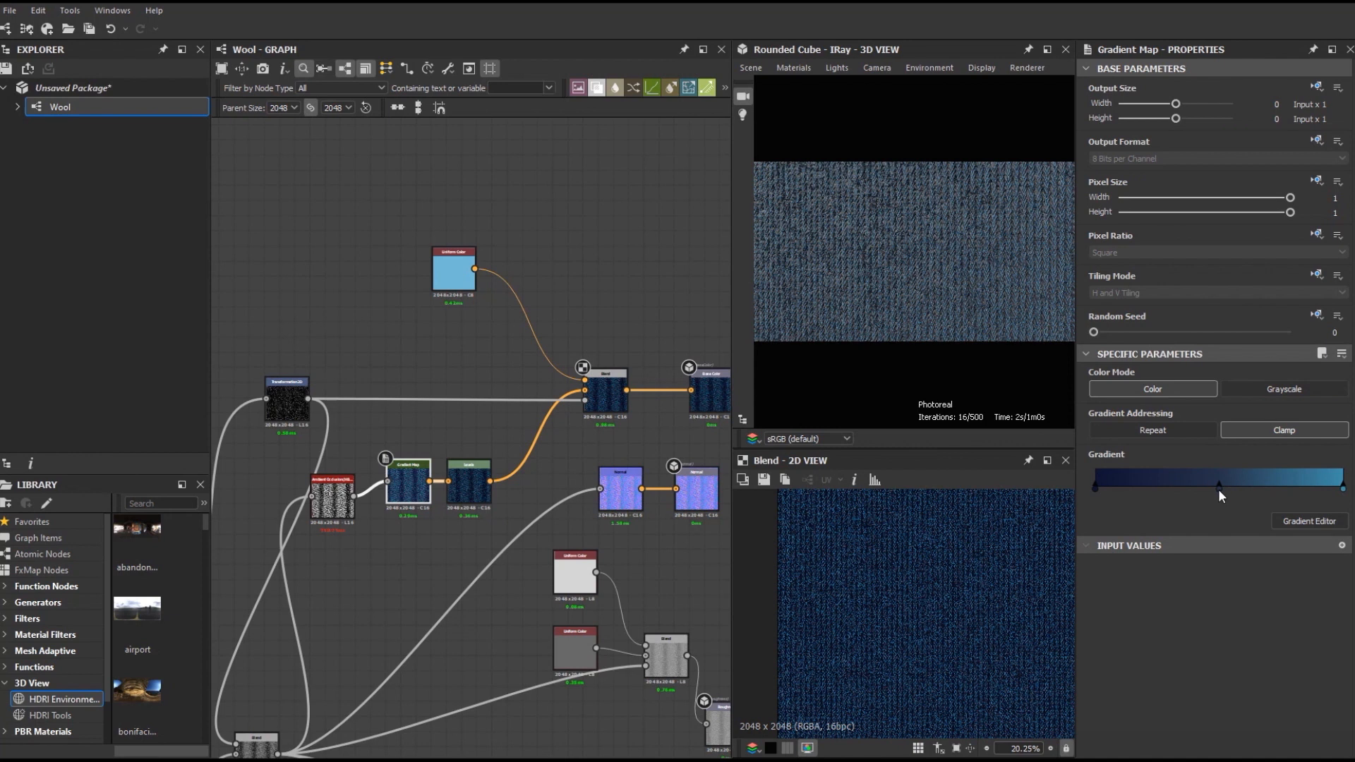
pyautogui.moveTo(1097, 492); pyautogui.dragTo(1128, 487)
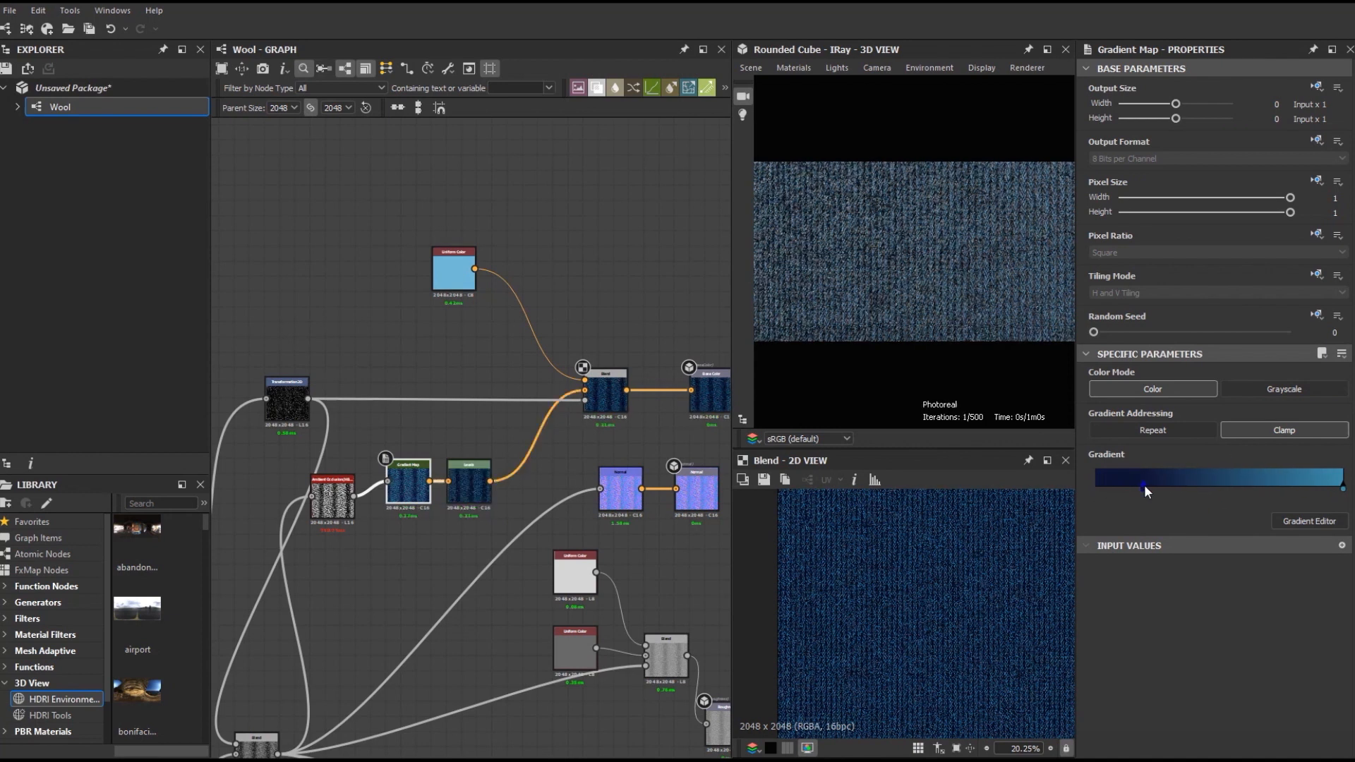
pyautogui.scroll(4, 874, 604)
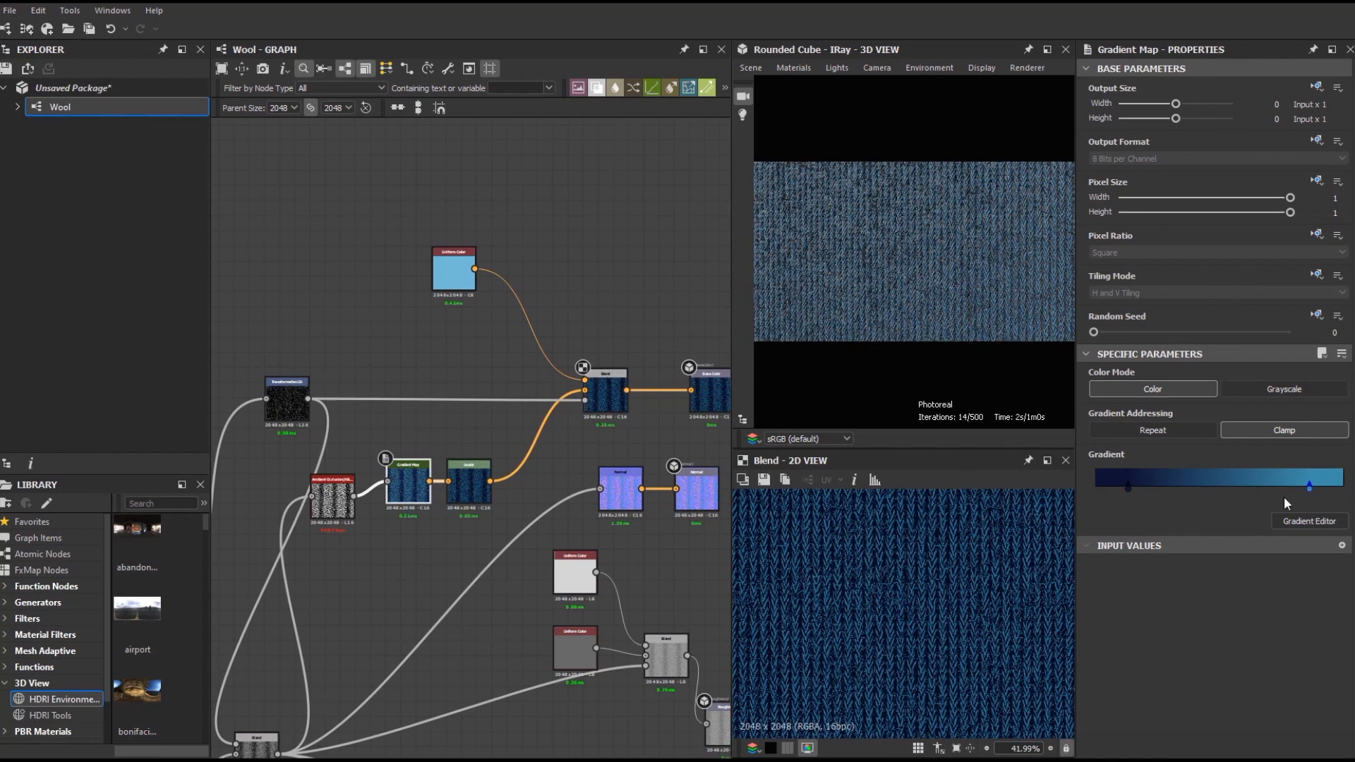
pyautogui.doubleClick(1310, 487)
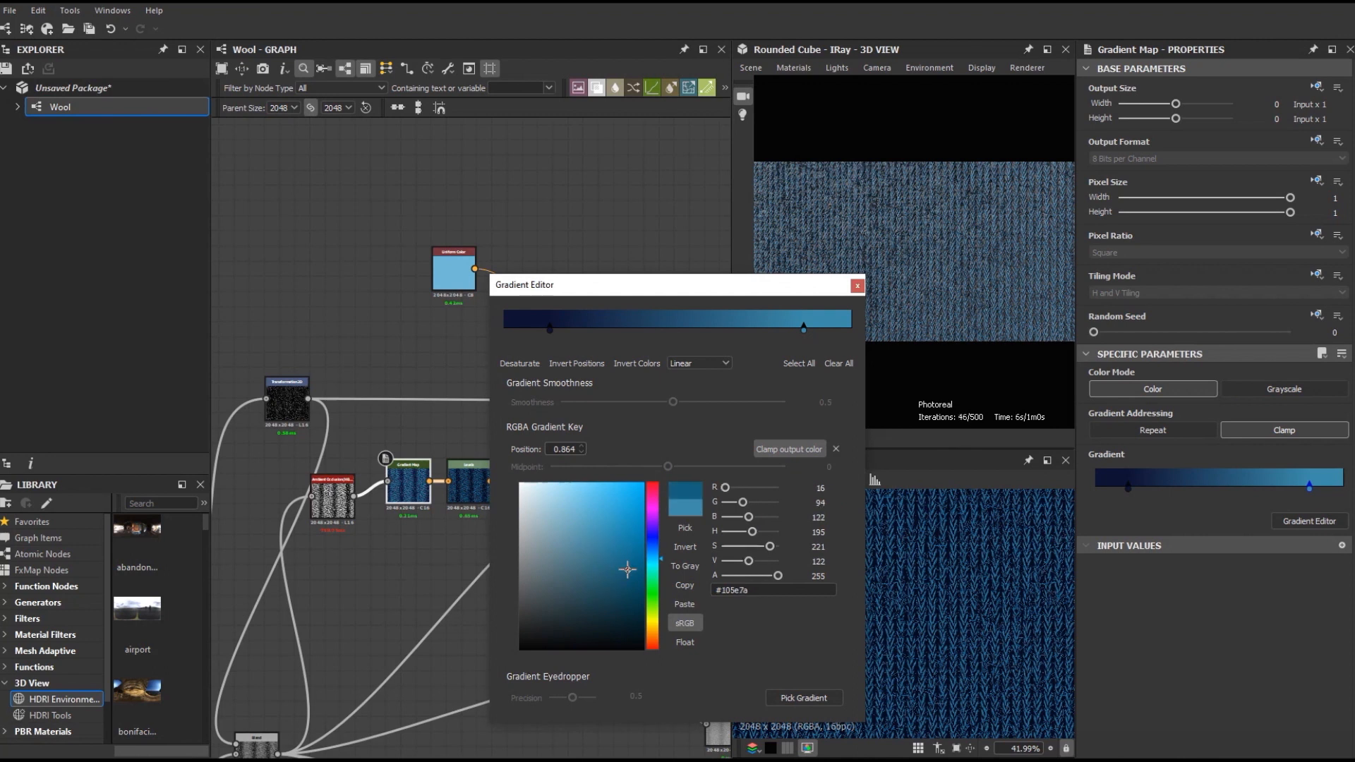
pyautogui.click(856, 287)
# Step: Display the material on the Rounded Cylinder mesh and switch the 3D renderer to OpenGL
pyautogui.click(751, 67)
pyautogui.click(880, 277)
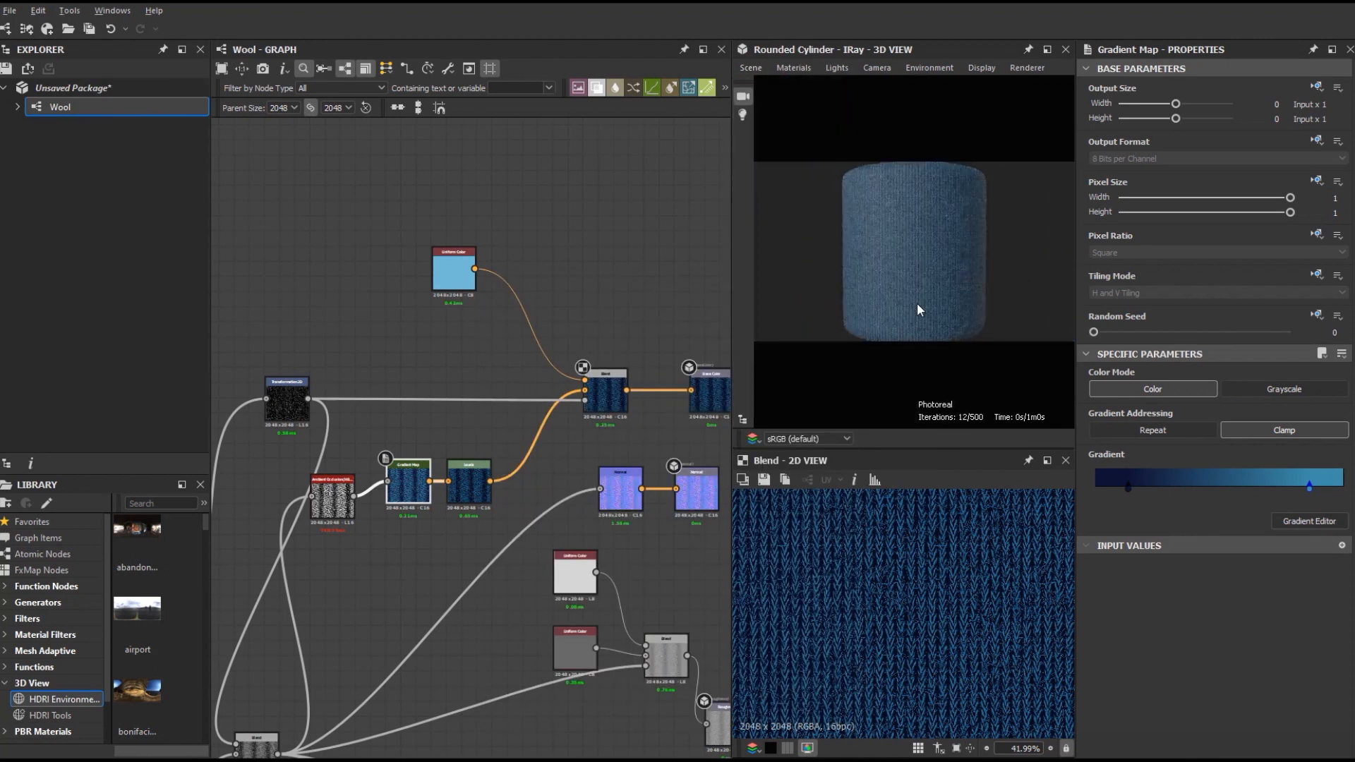
pyautogui.moveTo(917, 303); pyautogui.dragTo(934, 362, button='right')
pyautogui.click(1025, 69)
pyautogui.click(1037, 84)
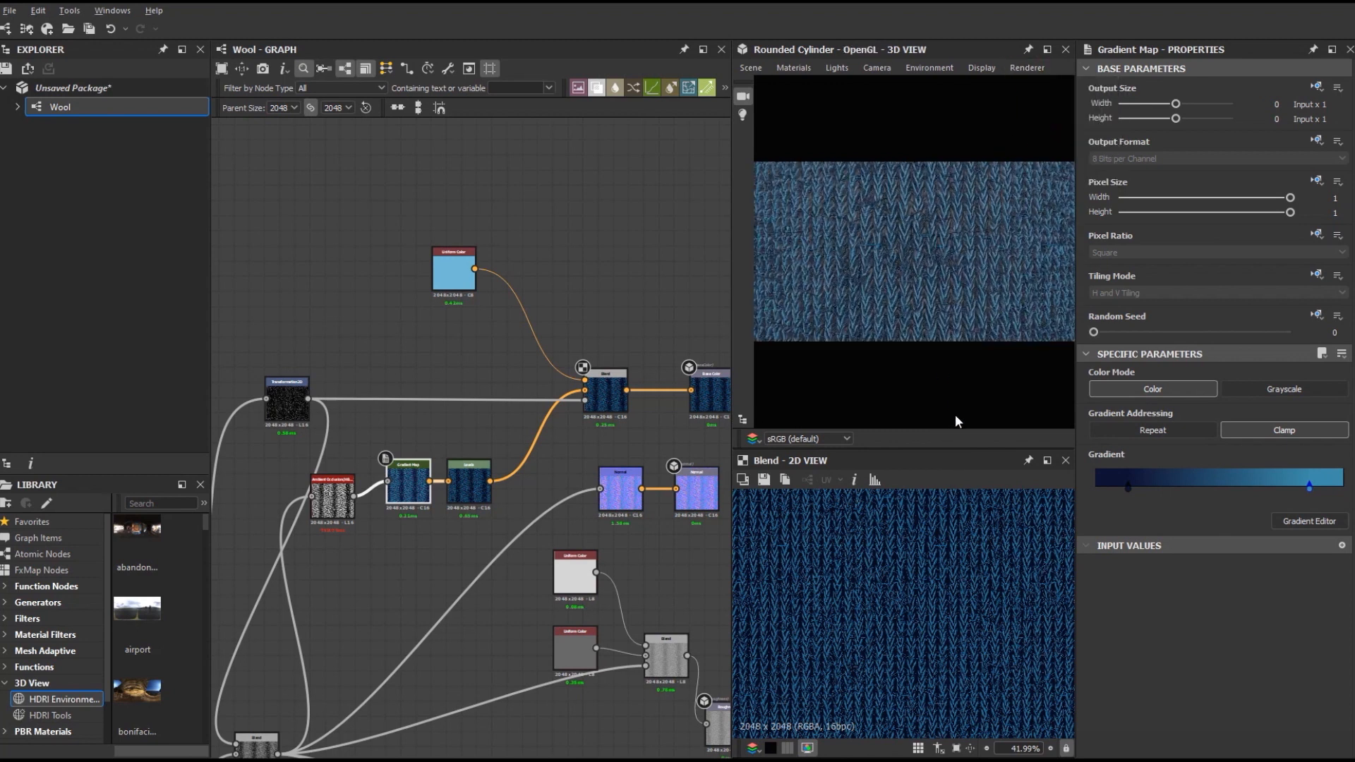
pyautogui.scroll(-4, 929, 273)
# Step: Duplicate the Height output with its connection and place the copy below the original
pyautogui.scroll(-9, 540, 467)
pyautogui.moveTo(568, 550); pyautogui.dragTo(536, 471, button='middle')
pyautogui.scroll(11, 536, 471)
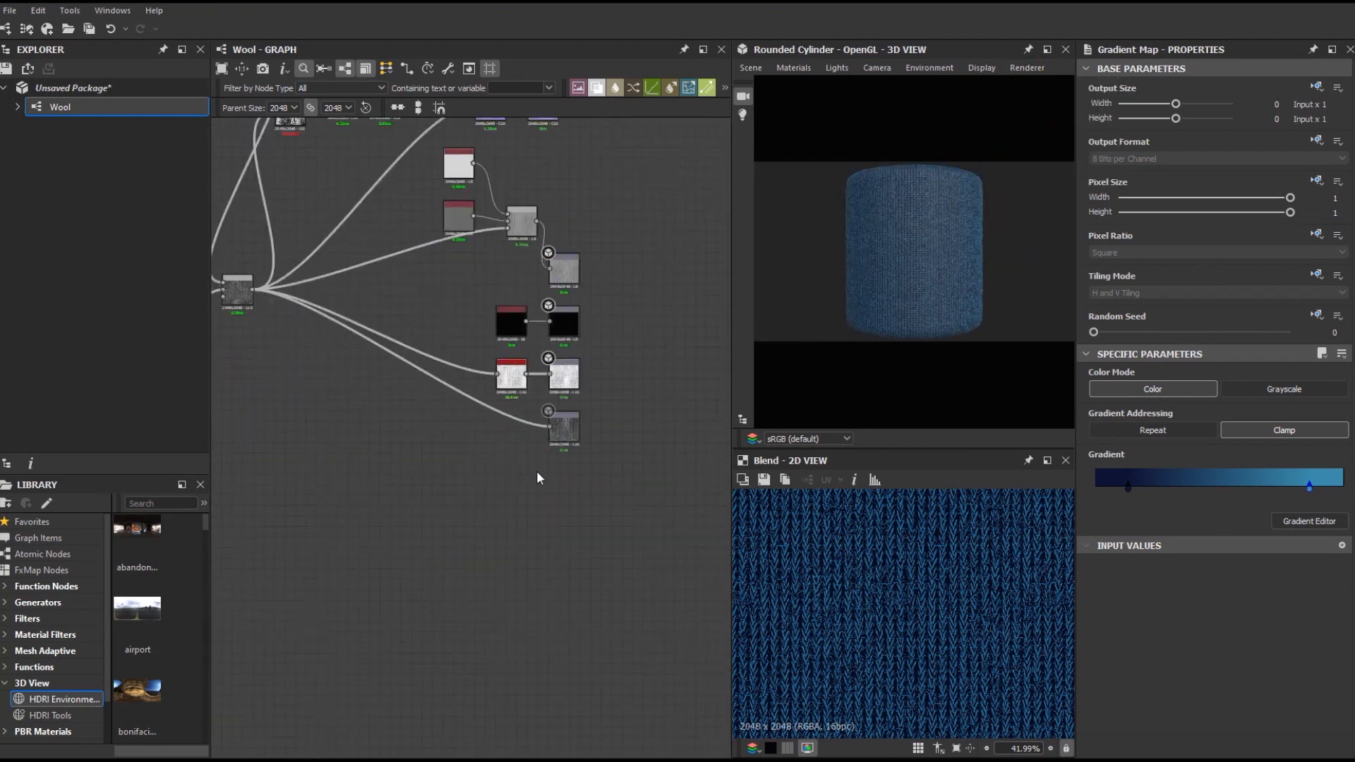
pyautogui.rightClick(606, 369)
pyautogui.click(574, 468)
pyautogui.click(599, 396)
pyautogui.hotkey('ctrl', 'd')
pyautogui.moveTo(472, 429); pyautogui.dragTo(595, 478)
# Step: Give the duplicated output the identifier opacity, the label Opacity and the usage opacity
pyautogui.write('opasity')
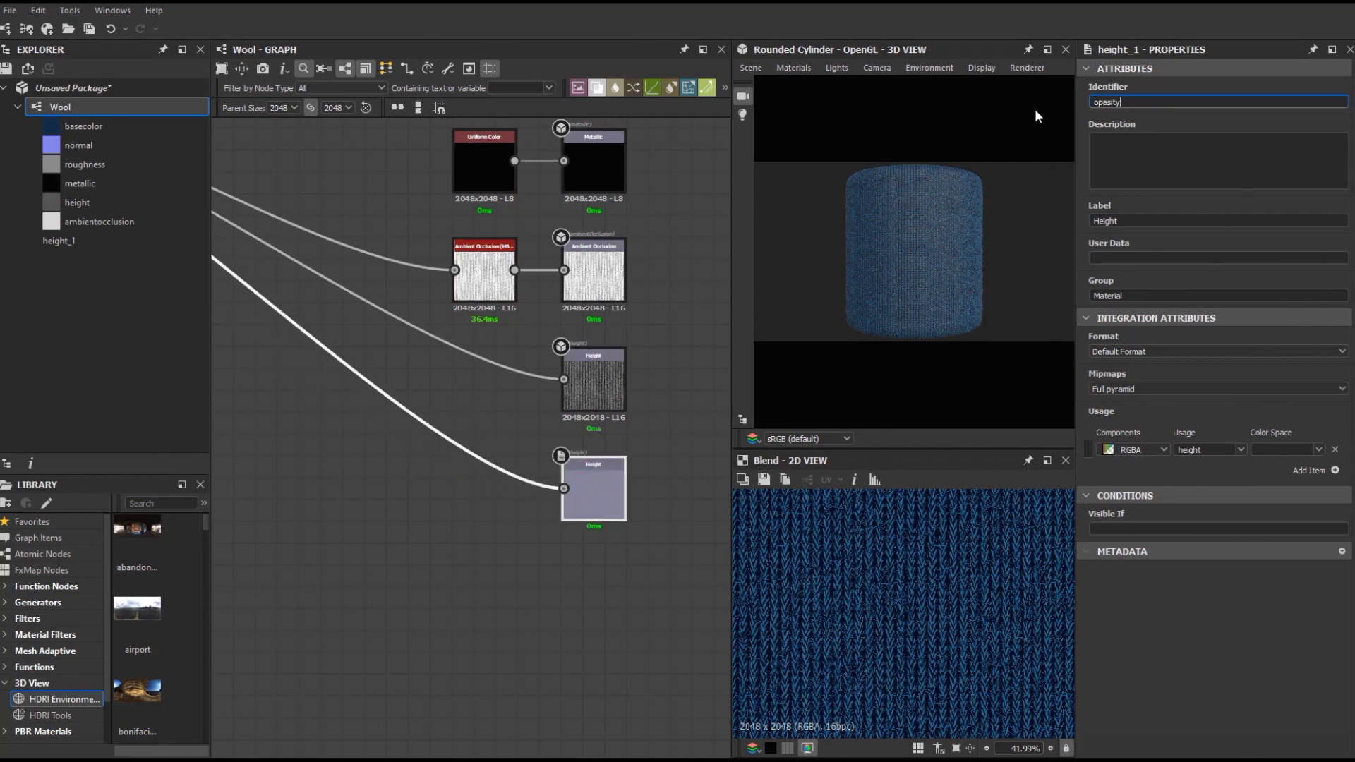
pyautogui.press('Tab')
pyautogui.write('Opasity')
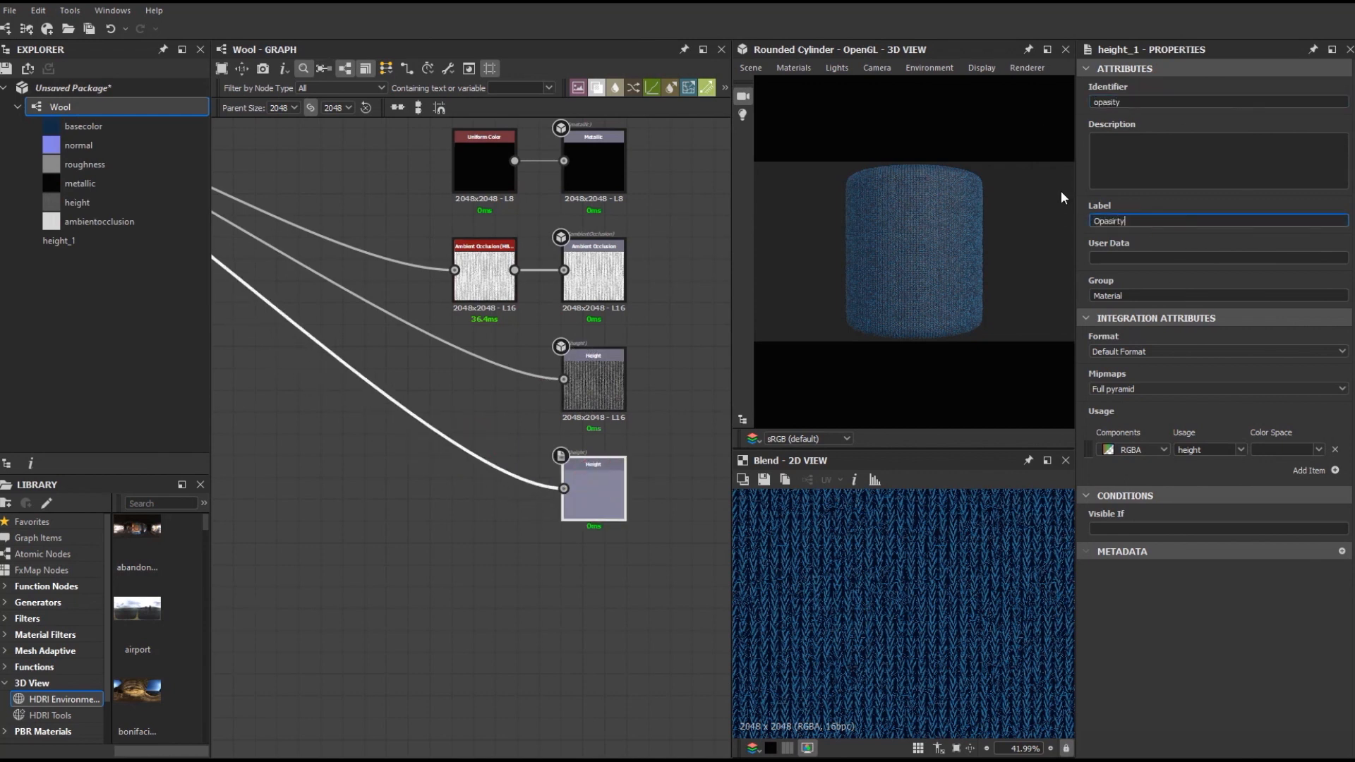
pyautogui.moveTo(1125, 221); pyautogui.dragTo(1116, 219)
pyautogui.click(451, 615)
# Step: Insert a Levels node before the opacity output and narrow its input range to a high-contrast, mostly white mask
pyautogui.scroll(-5, 534, 533)
pyautogui.moveTo(537, 534); pyautogui.dragTo(666, 566, button='middle')
pyautogui.click(612, 514)
pyautogui.press('space')
pyautogui.click(667, 320)
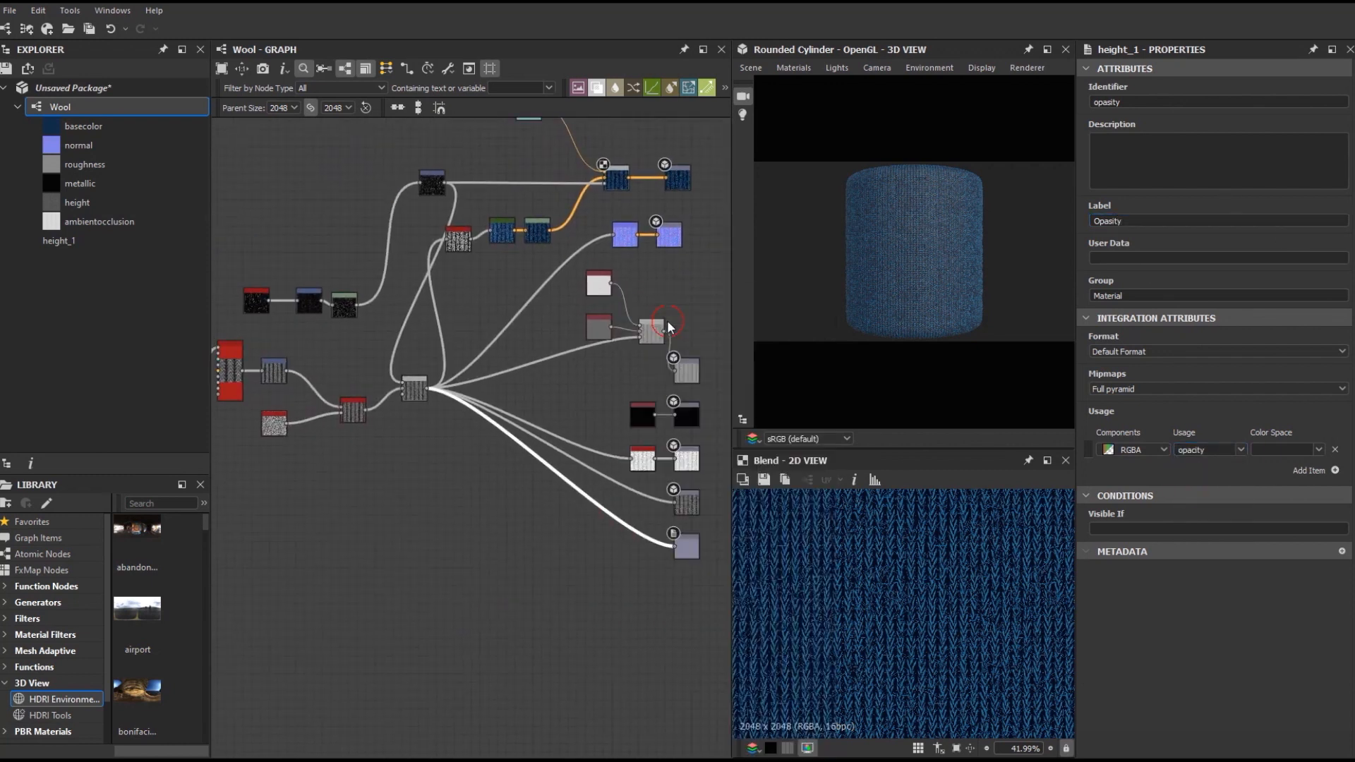
pyautogui.moveTo(1103, 412)
pyautogui.mouseDown()
pyautogui.moveTo(1181, 415)
pyautogui.moveTo(1128, 415)
pyautogui.mouseUp()
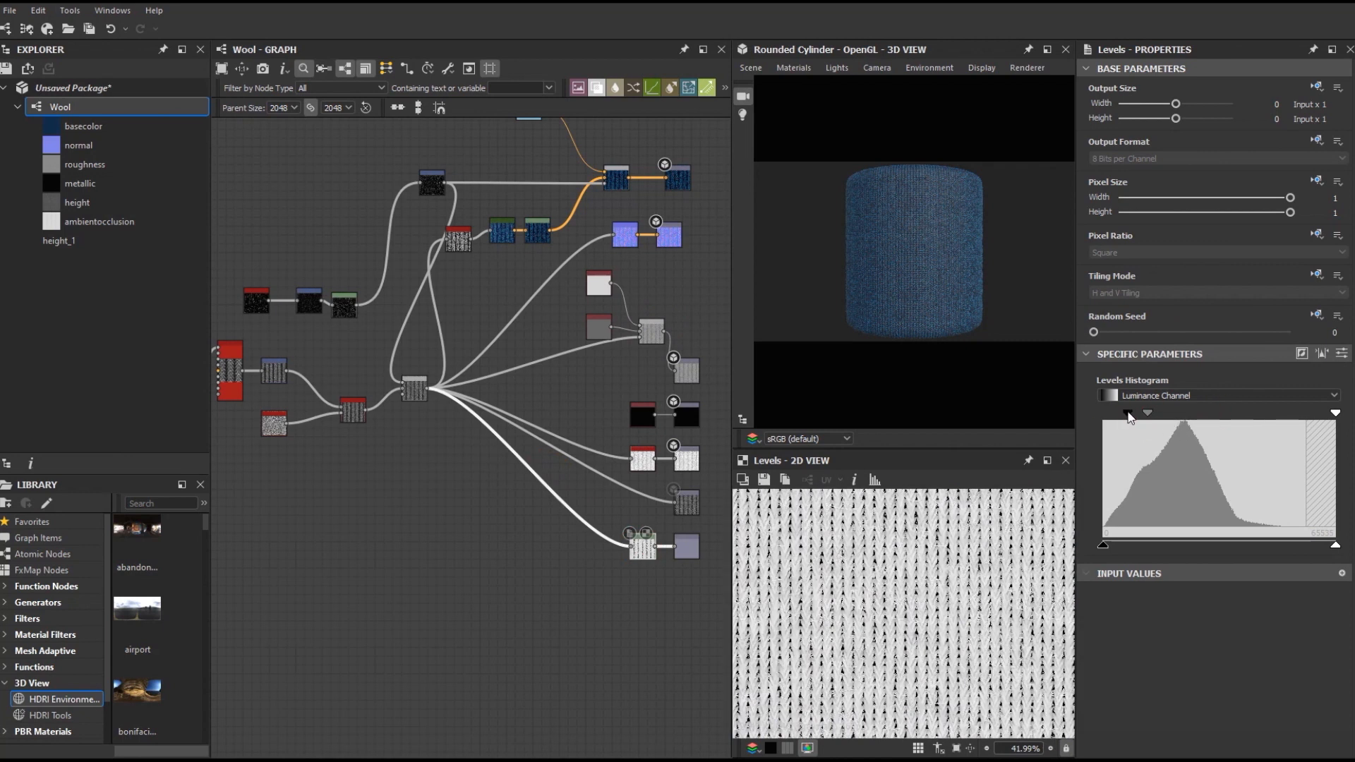
pyautogui.moveTo(1330, 421); pyautogui.dragTo(1166, 415)
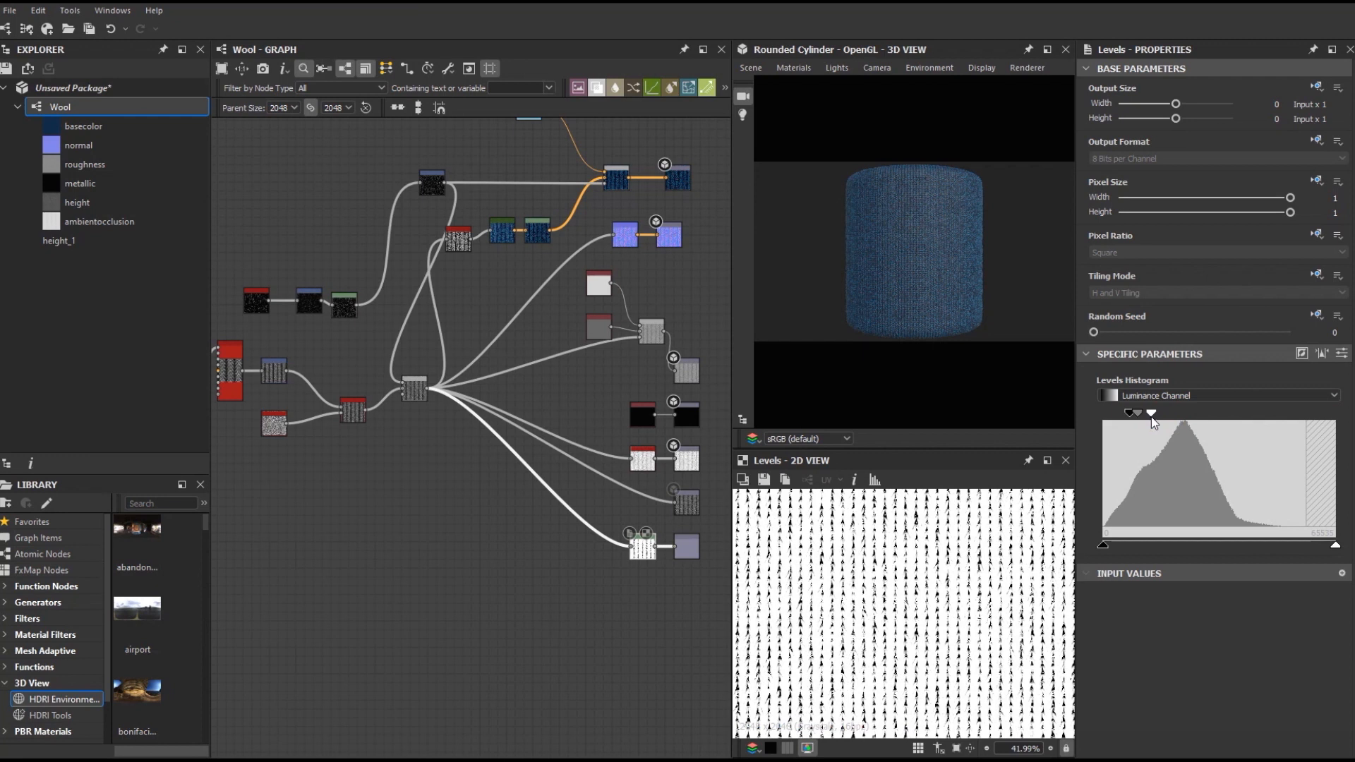
# Step: Show all graph outputs, including opacity, in the 3D view and switch the renderer to IRay
pyautogui.rightClick(547, 600)
pyautogui.click(599, 275)
pyautogui.scroll(5, 896, 282)
pyautogui.click(1027, 67)
pyautogui.click(1037, 120)
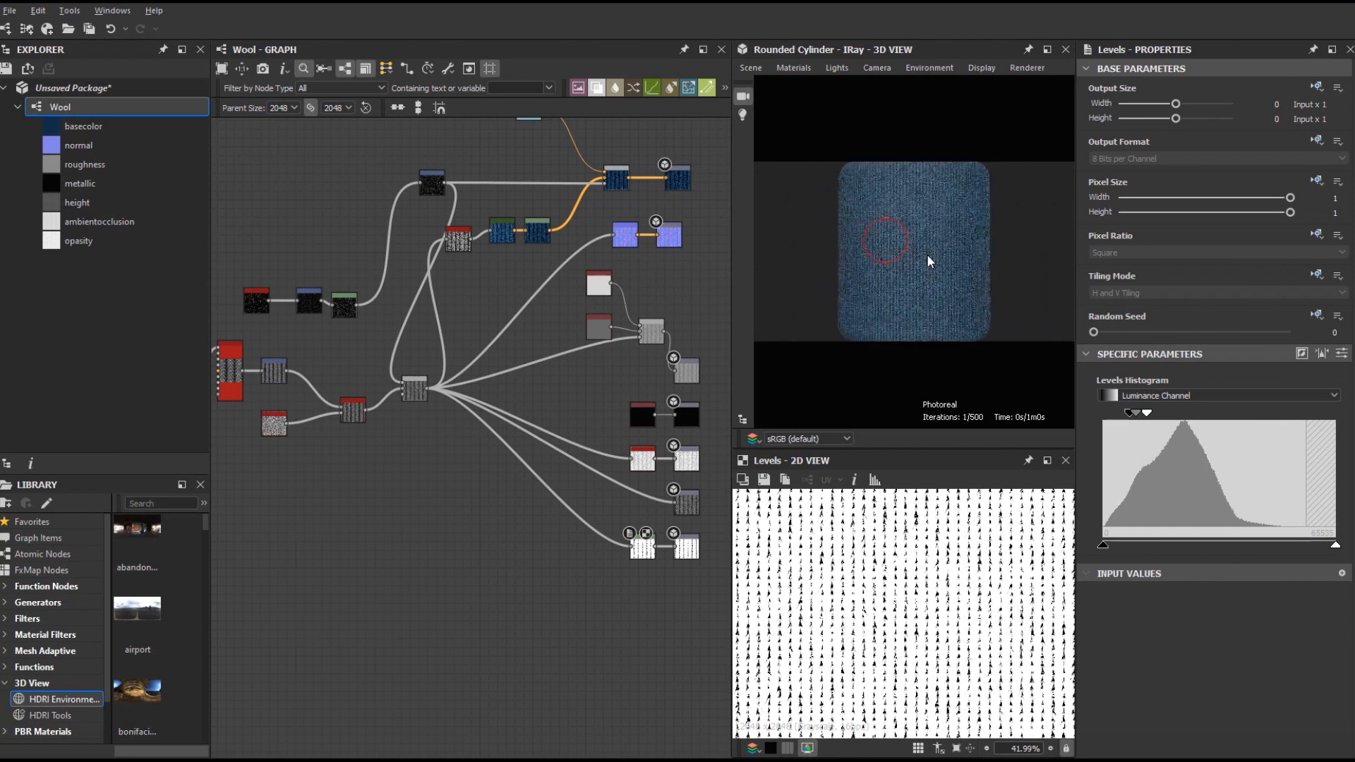
# Step: Display the material on the Sphere 2 Tiles mesh
pyautogui.click(751, 68)
pyautogui.click(794, 281)
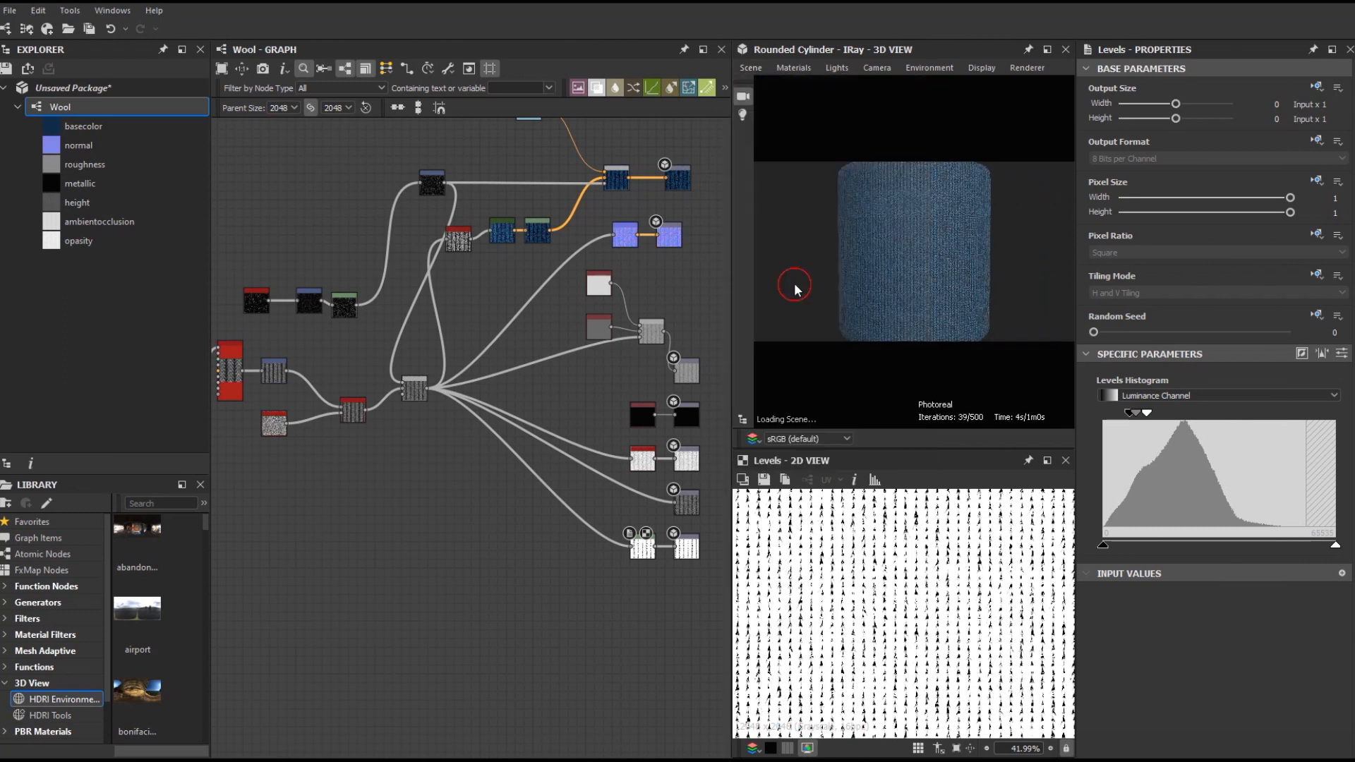
pyautogui.scroll(3, 901, 199)
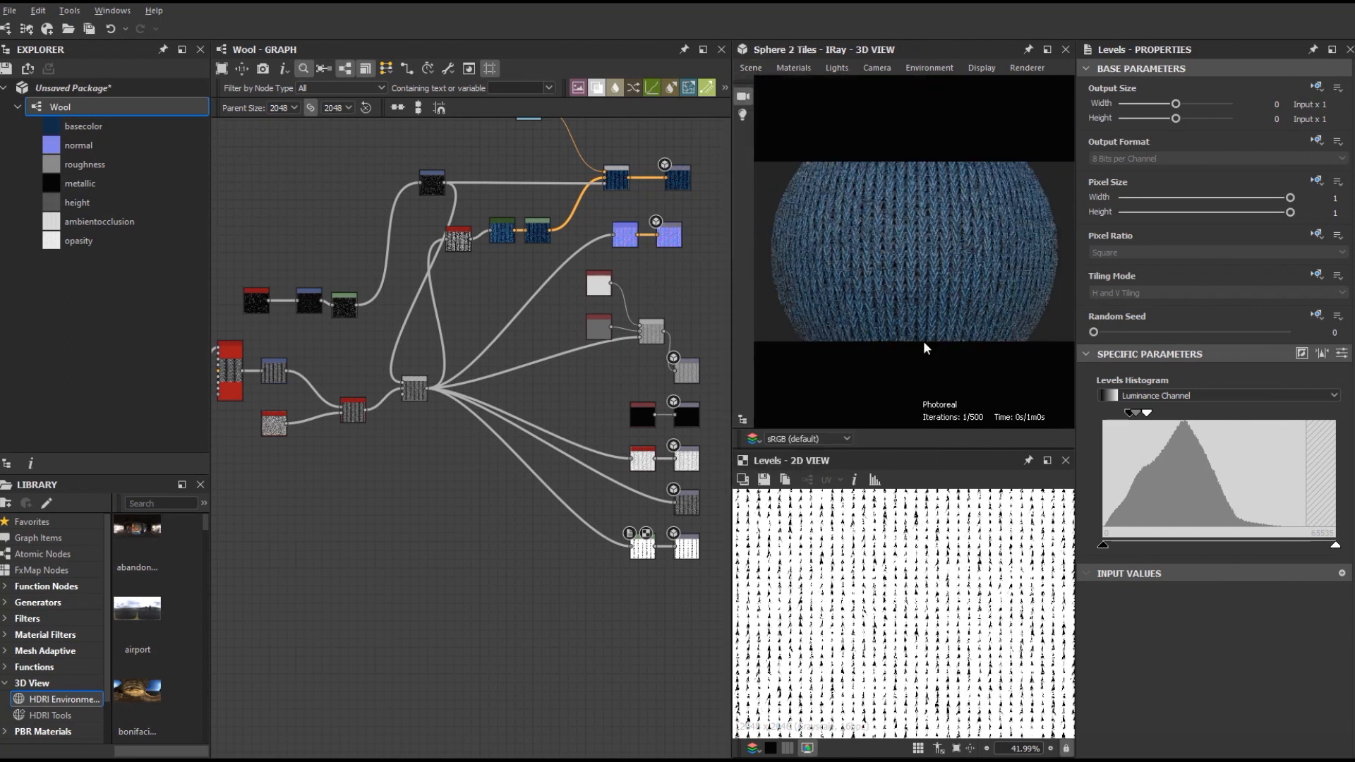
# Step: Set the Scratches Generator's Spline Scale to 0.84 and Spline Rotation Random to 0.78
pyautogui.scroll(5, 519, 311)
pyautogui.click(513, 375)
pyautogui.moveTo(513, 375); pyautogui.dragTo(301, 305, button='middle')
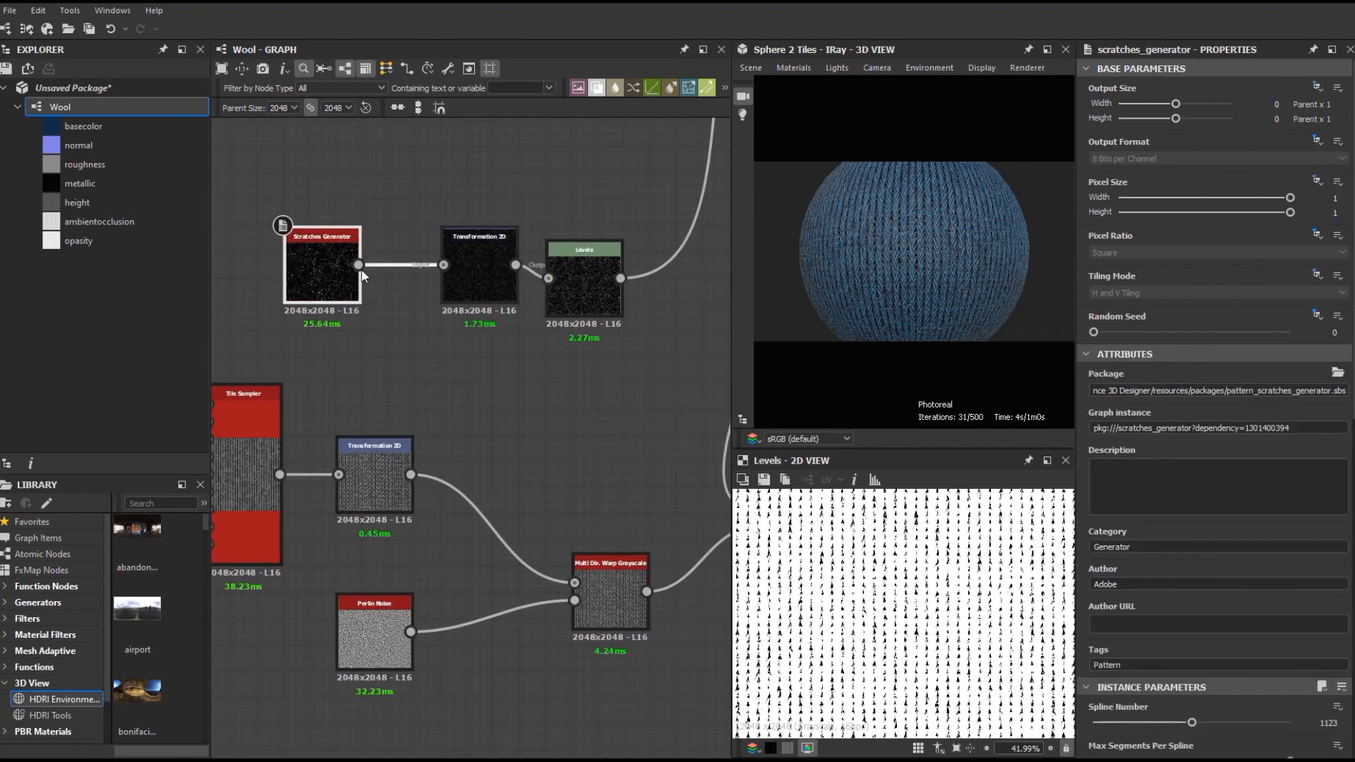
pyautogui.press('1')
pyautogui.scroll(-6, 1168, 569)
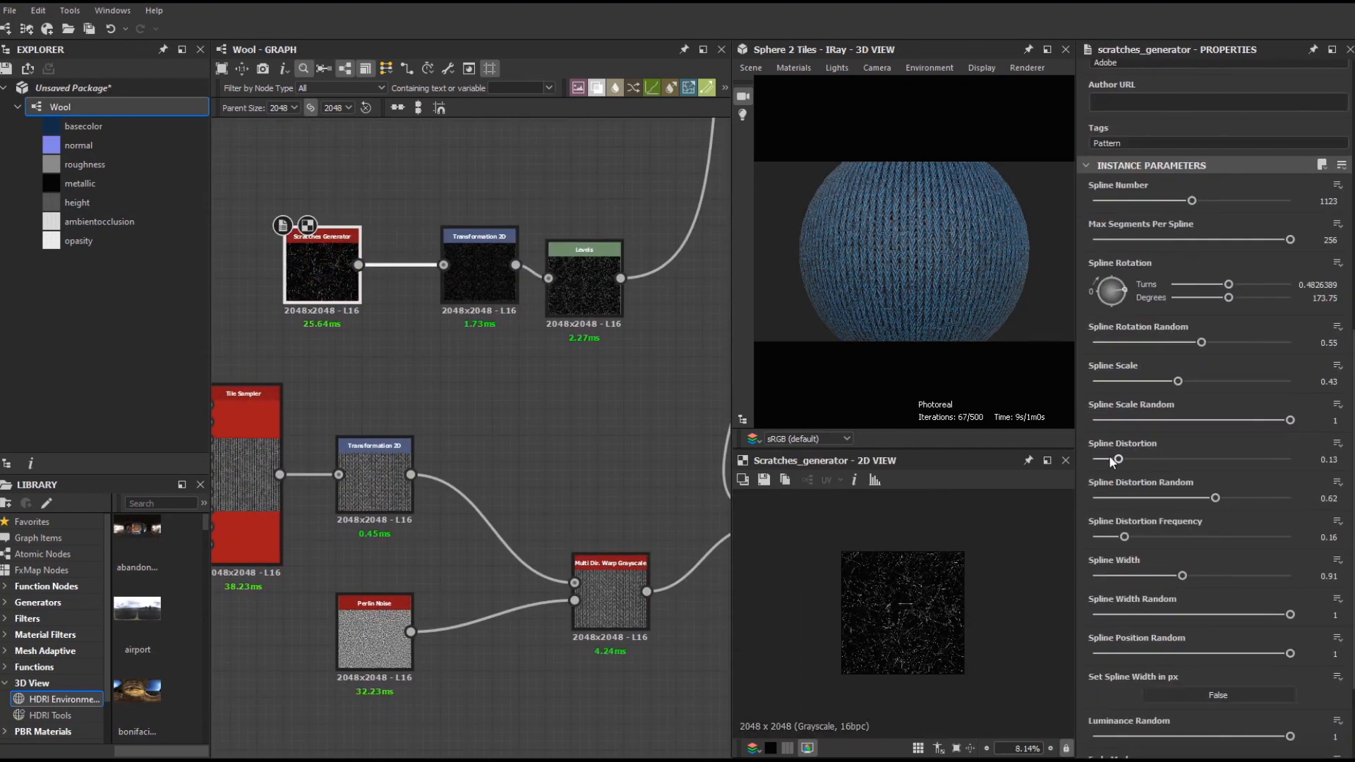
pyautogui.moveTo(1186, 380); pyautogui.dragTo(1255, 384)
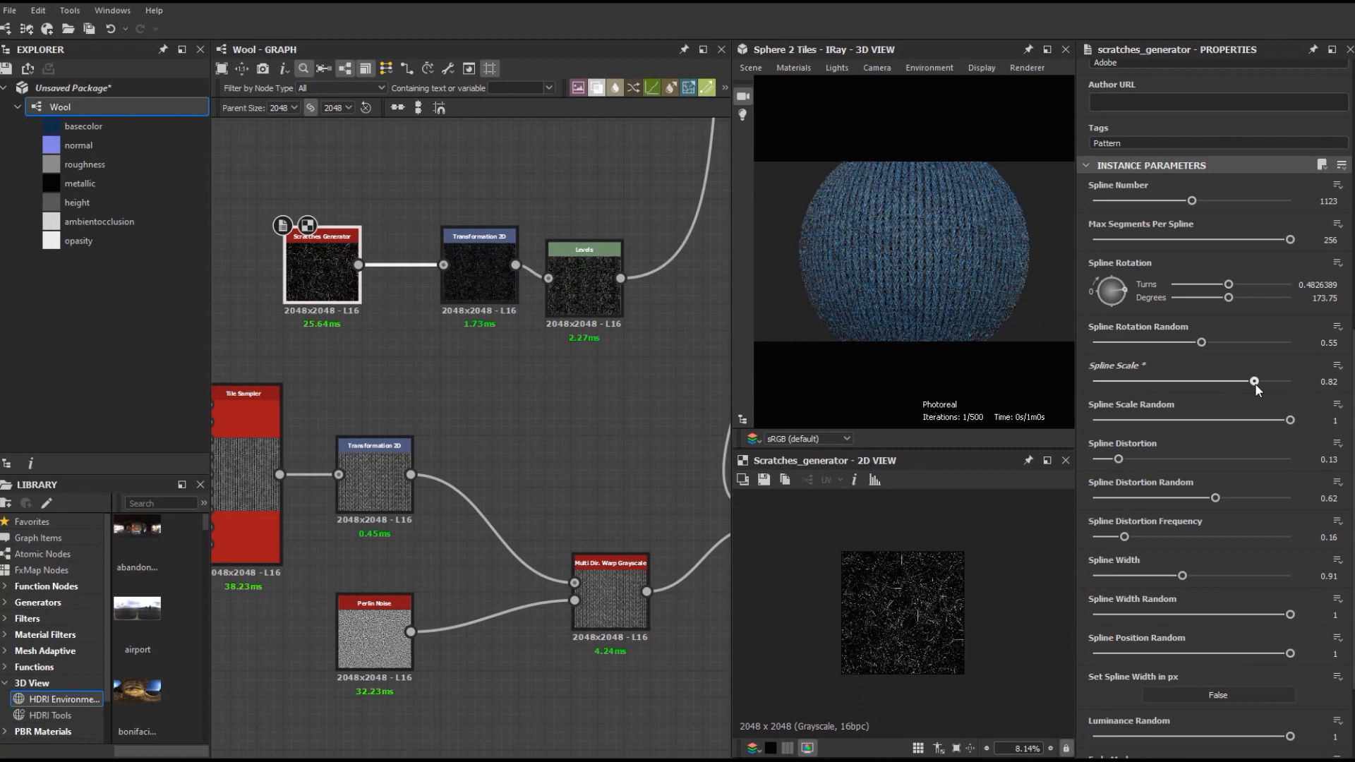
pyautogui.moveTo(1205, 341)
pyautogui.mouseDown()
pyautogui.moveTo(1122, 341)
pyautogui.moveTo(1192, 344)
pyautogui.mouseUp()
# Step: Halve the scale in the Transformation 2D node after the Scratches Generator and brighten the midtones in the following Levels node
pyautogui.scroll(2, 898, 245)
pyautogui.click(480, 268)
pyautogui.click(1328, 458)
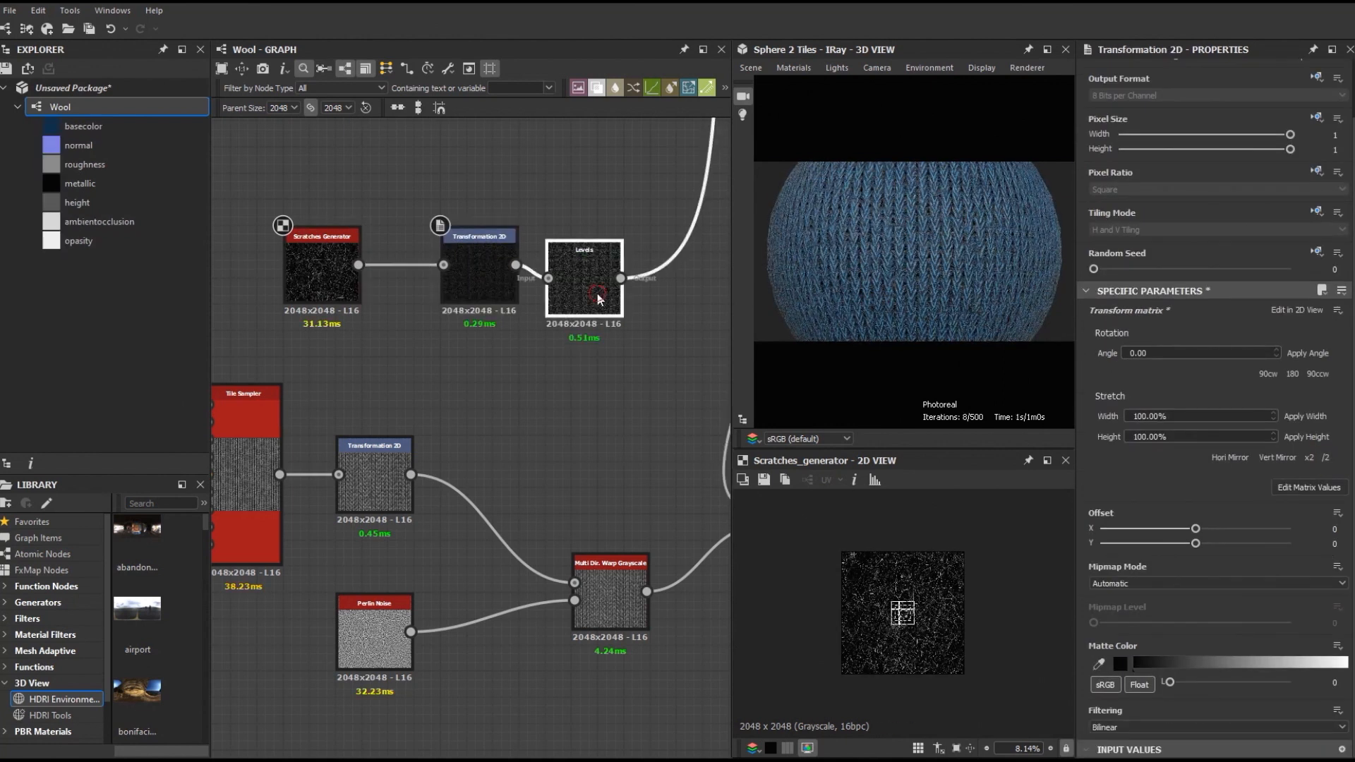
pyautogui.click(600, 300)
pyautogui.moveTo(1221, 415); pyautogui.dragTo(1171, 415)
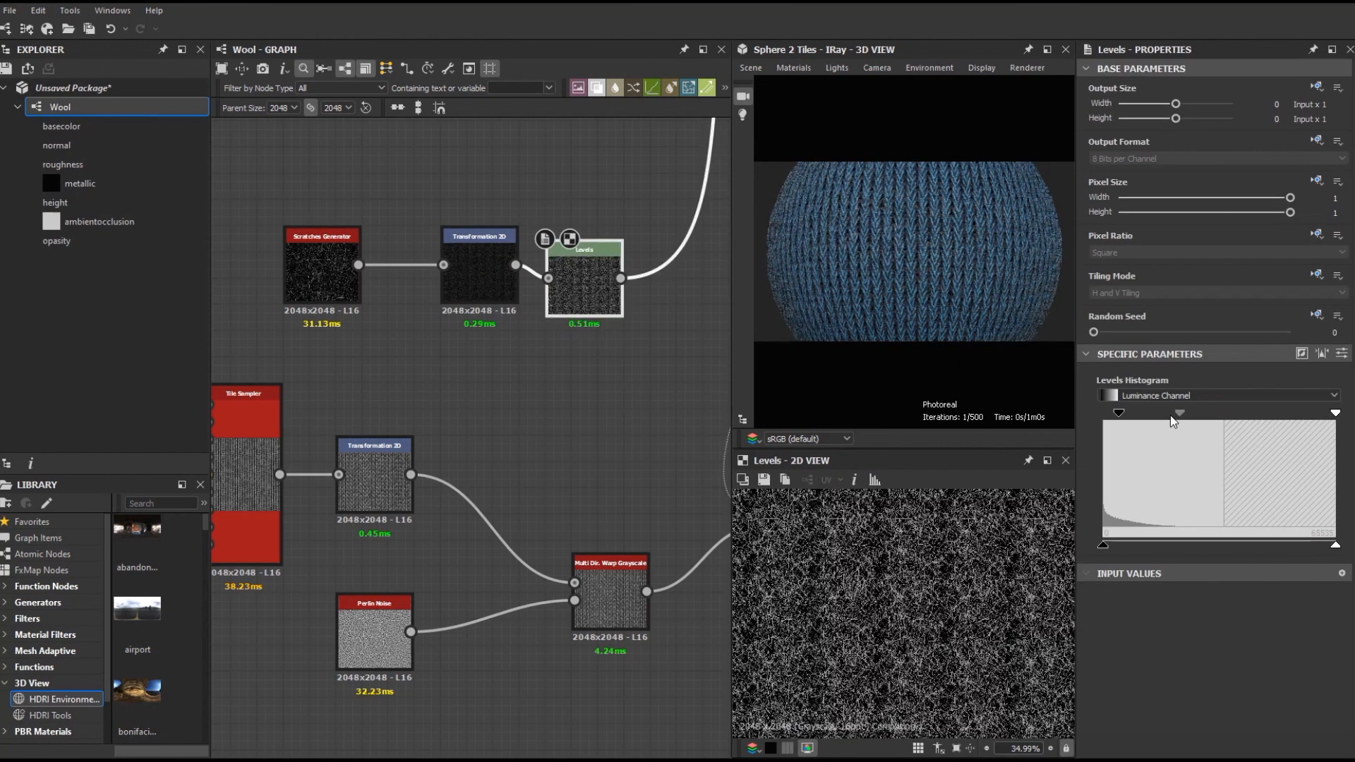
# Step: Double the fibres' Transformation 2D scale and set the Scratches Generator's Spline Number to 1286 and Max Segments Per Spline to 167
pyautogui.click(480, 268)
pyautogui.click(1310, 521)
pyautogui.click(322, 268)
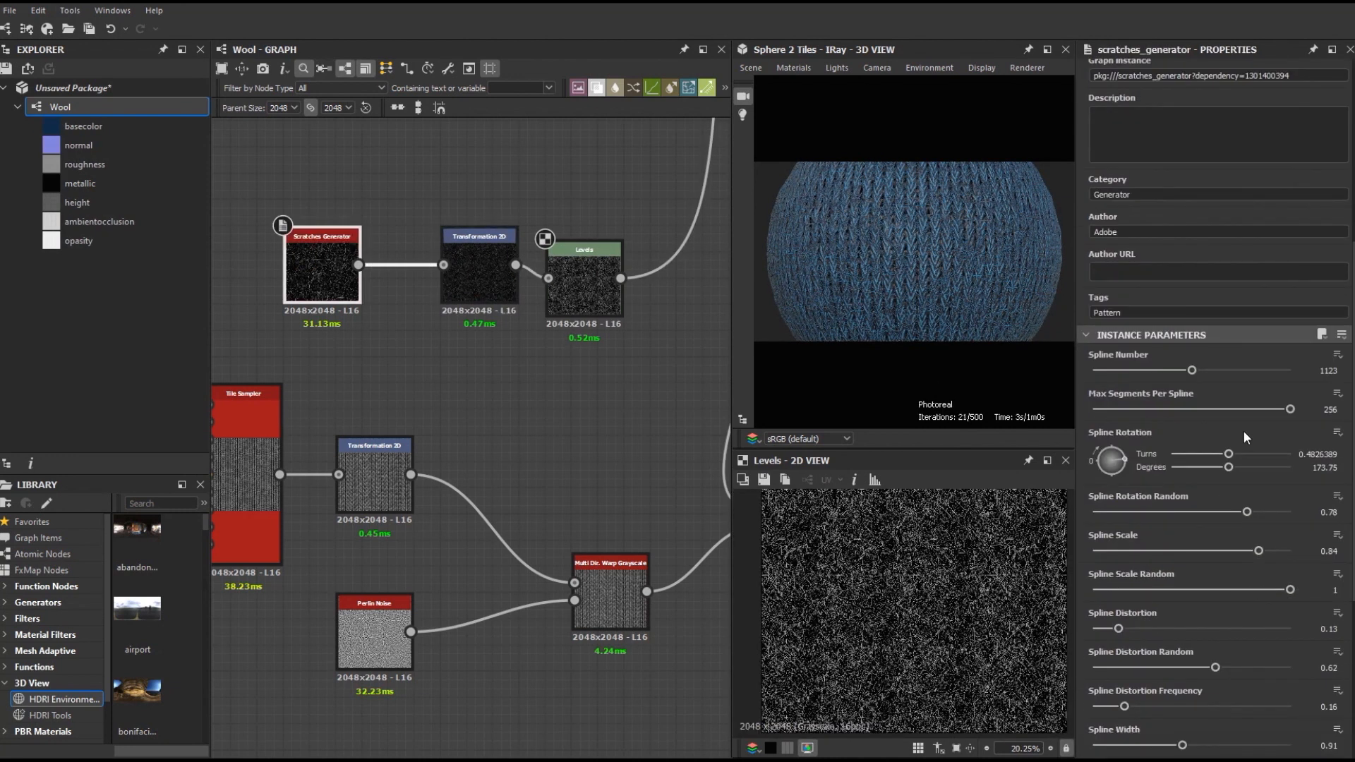
pyautogui.moveTo(1155, 370); pyautogui.dragTo(1142, 369)
pyautogui.moveTo(1204, 412); pyautogui.dragTo(1221, 409)
pyautogui.moveTo(1145, 369); pyautogui.dragTo(1205, 370)
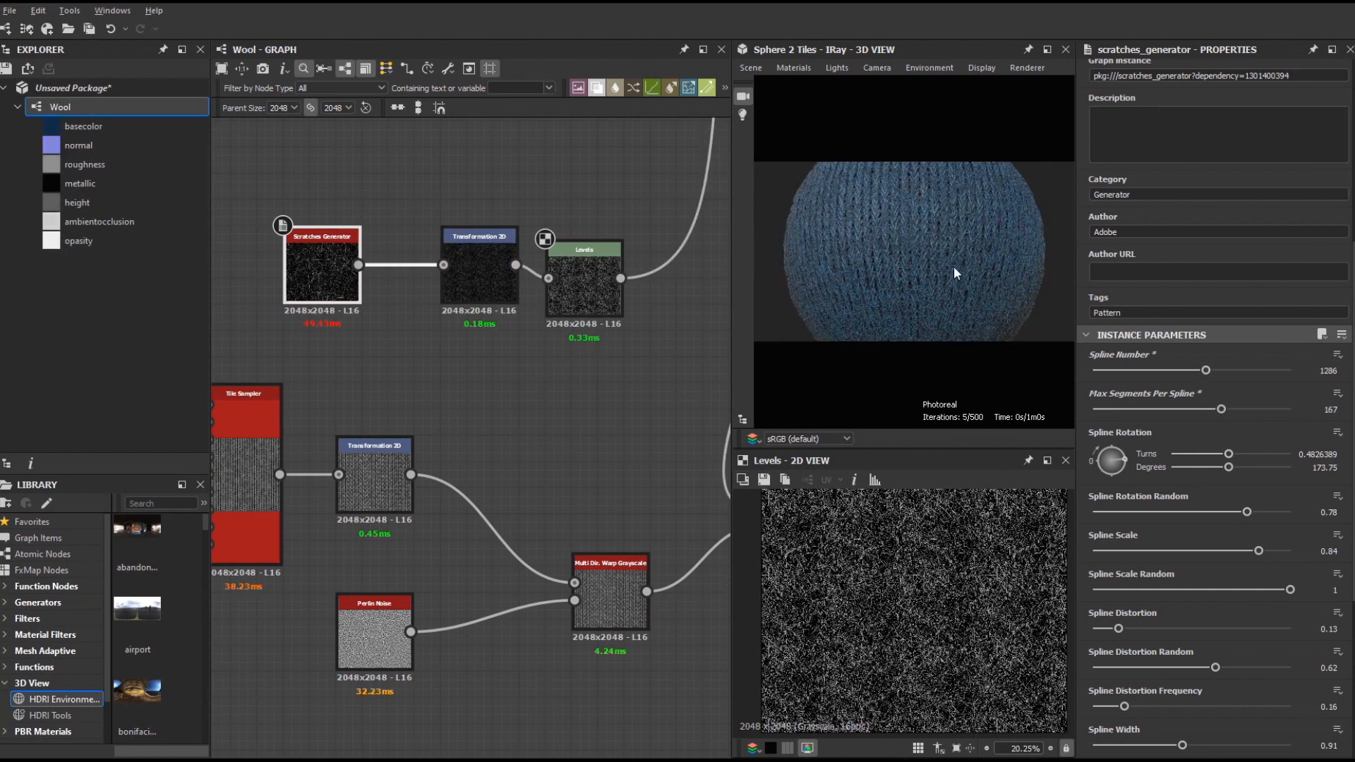
# Step: Display the material on the Rounded Cube mesh and switch the 3D renderer to OpenGL
pyautogui.click(761, 67)
pyautogui.click(795, 248)
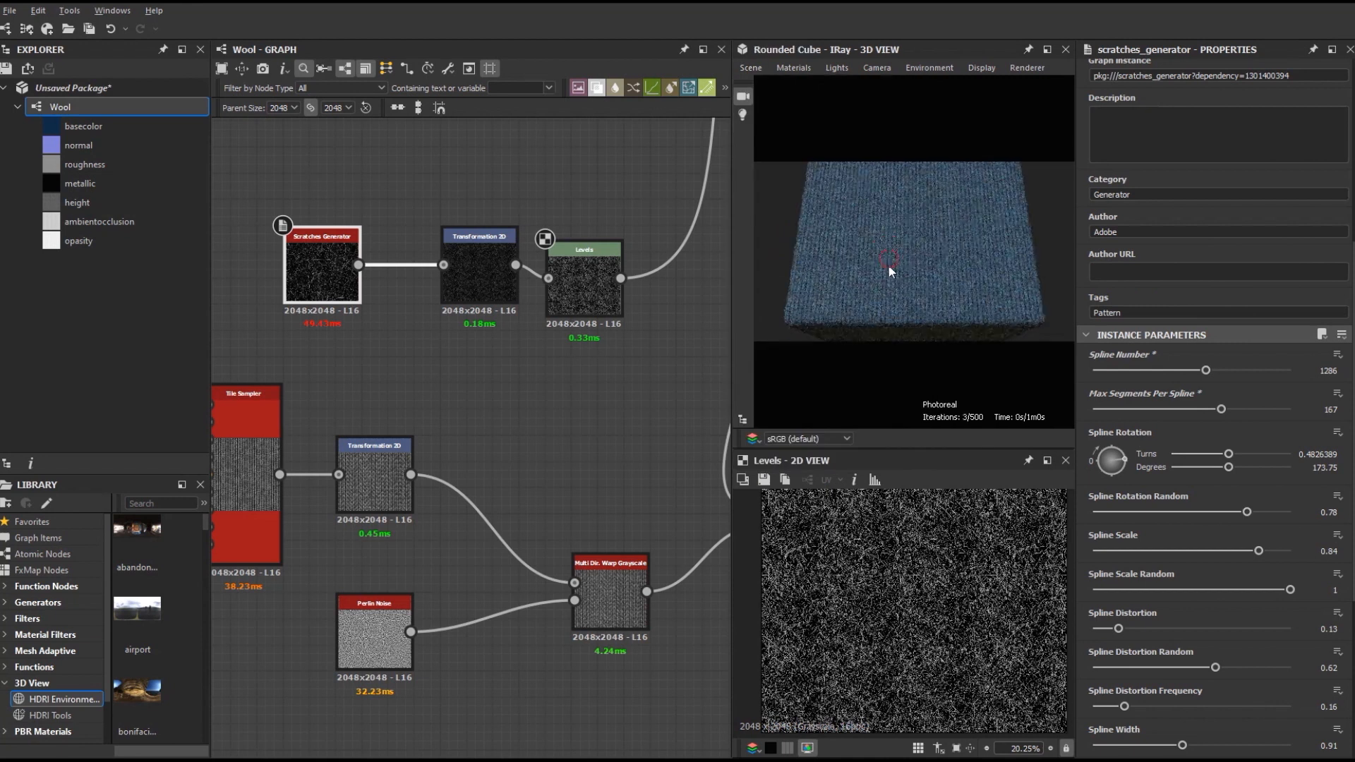
pyautogui.click(1027, 67)
pyautogui.click(1023, 102)
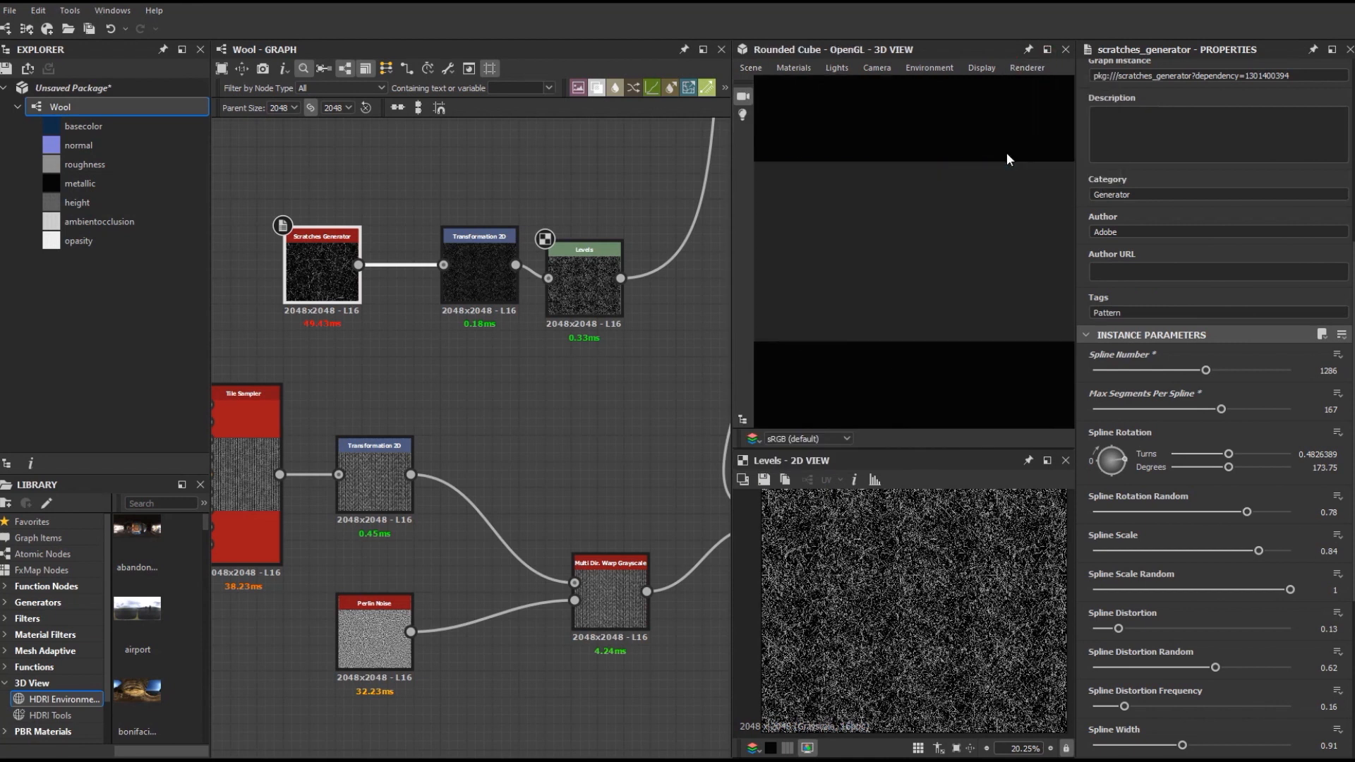
pyautogui.moveTo(991, 309); pyautogui.dragTo(1031, 296)
pyautogui.scroll(-4, 456, 620)
pyautogui.scroll(3, 459, 460)
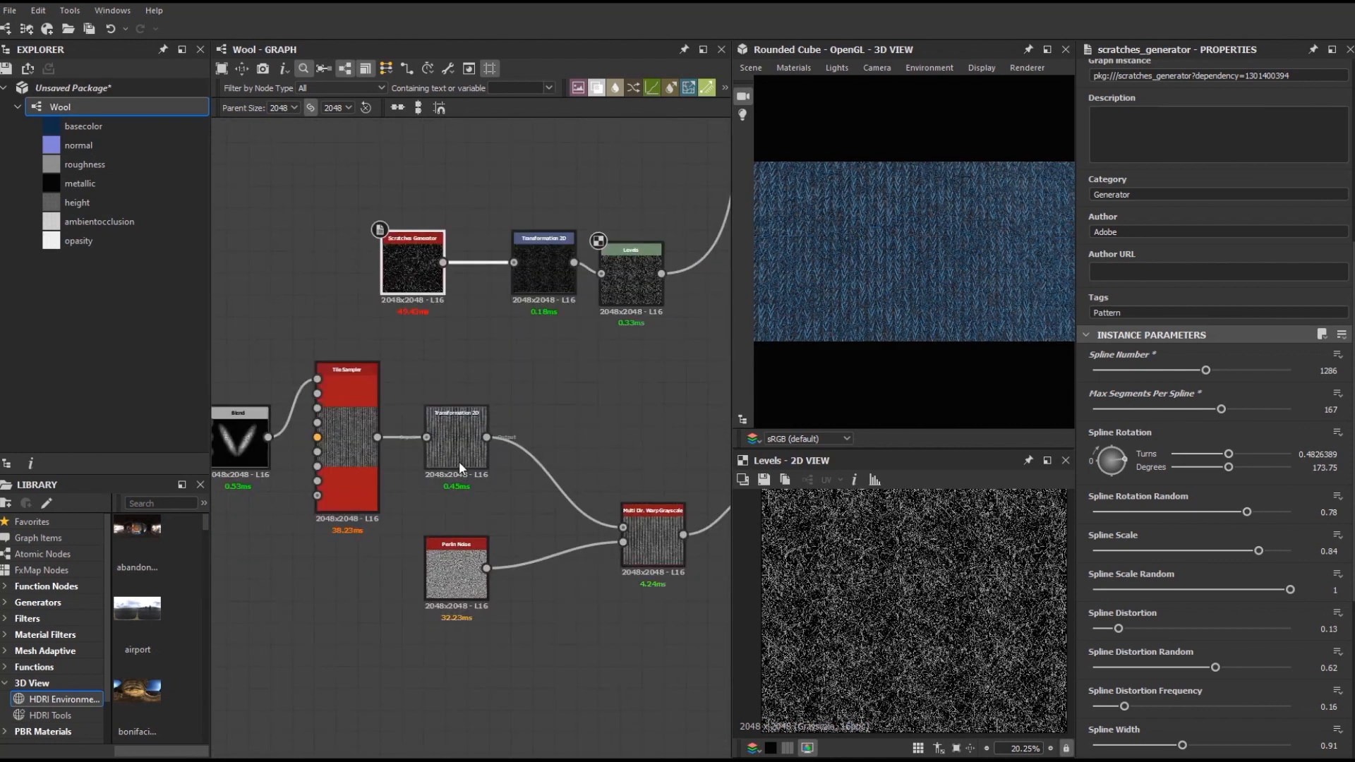
# Step: Double the knit pattern's scale in the Transformation 2D node after the Tile Sampler
pyautogui.click(458, 460)
pyautogui.click(1310, 458)
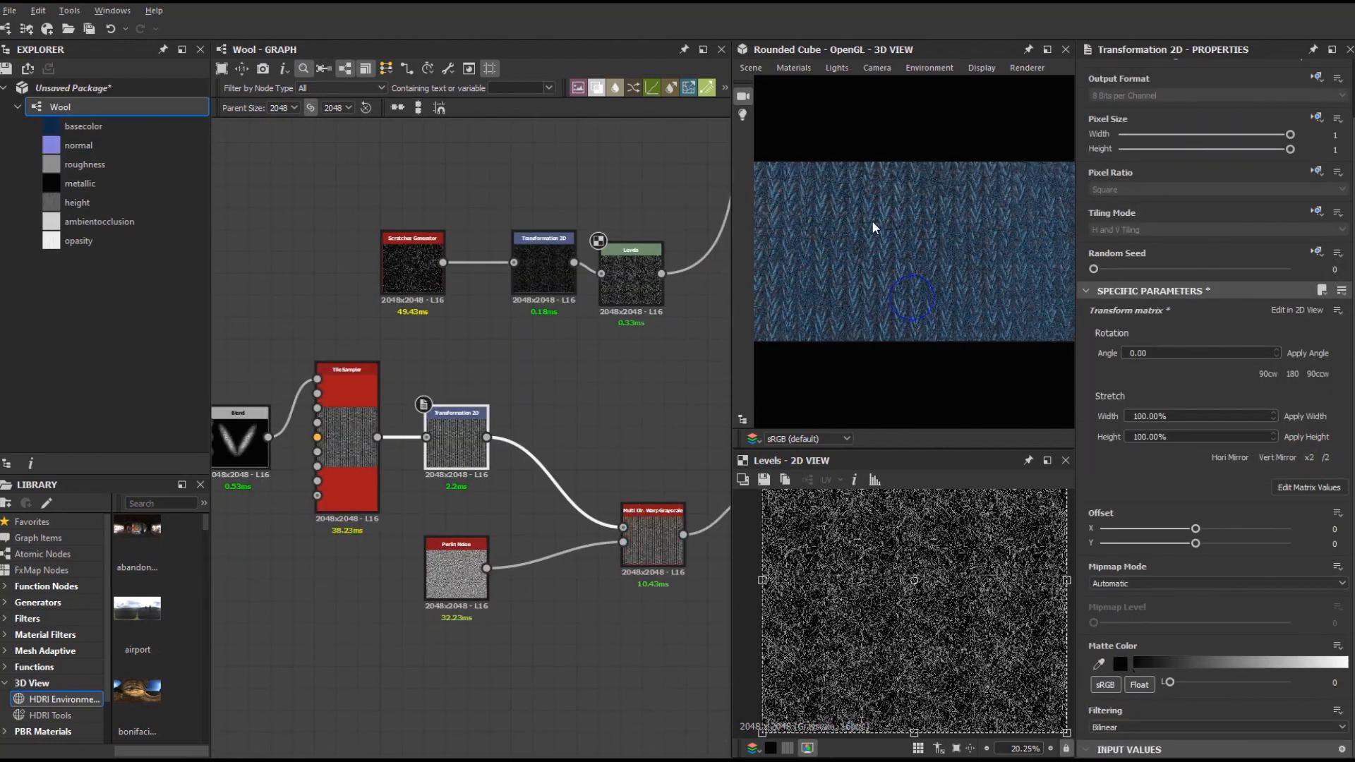
pyautogui.scroll(-3, 911, 247)
pyautogui.scroll(3, 899, 220)
# Step: Set the Tile Sampler's Color Random to 0.49
pyautogui.click(349, 424)
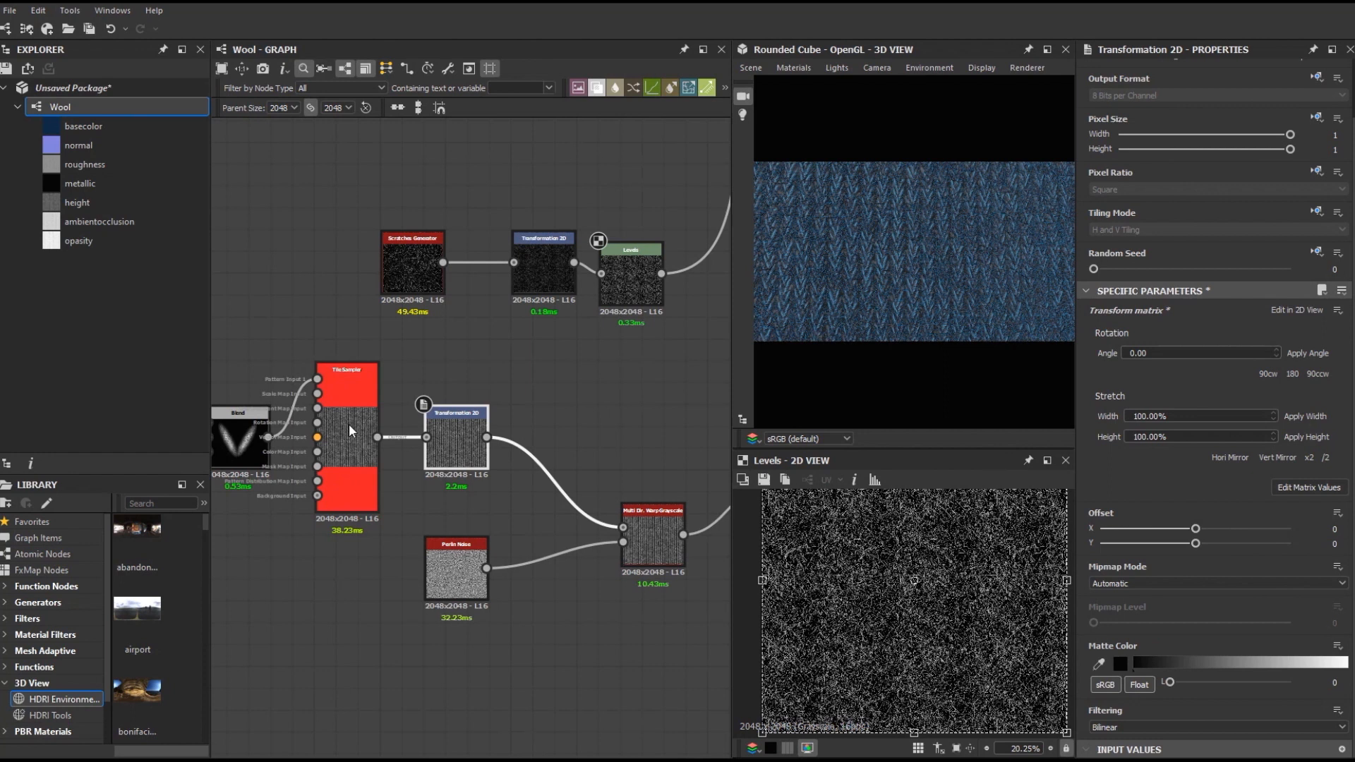
pyautogui.scroll(5, 962, 673)
pyautogui.scroll(-15, 1166, 642)
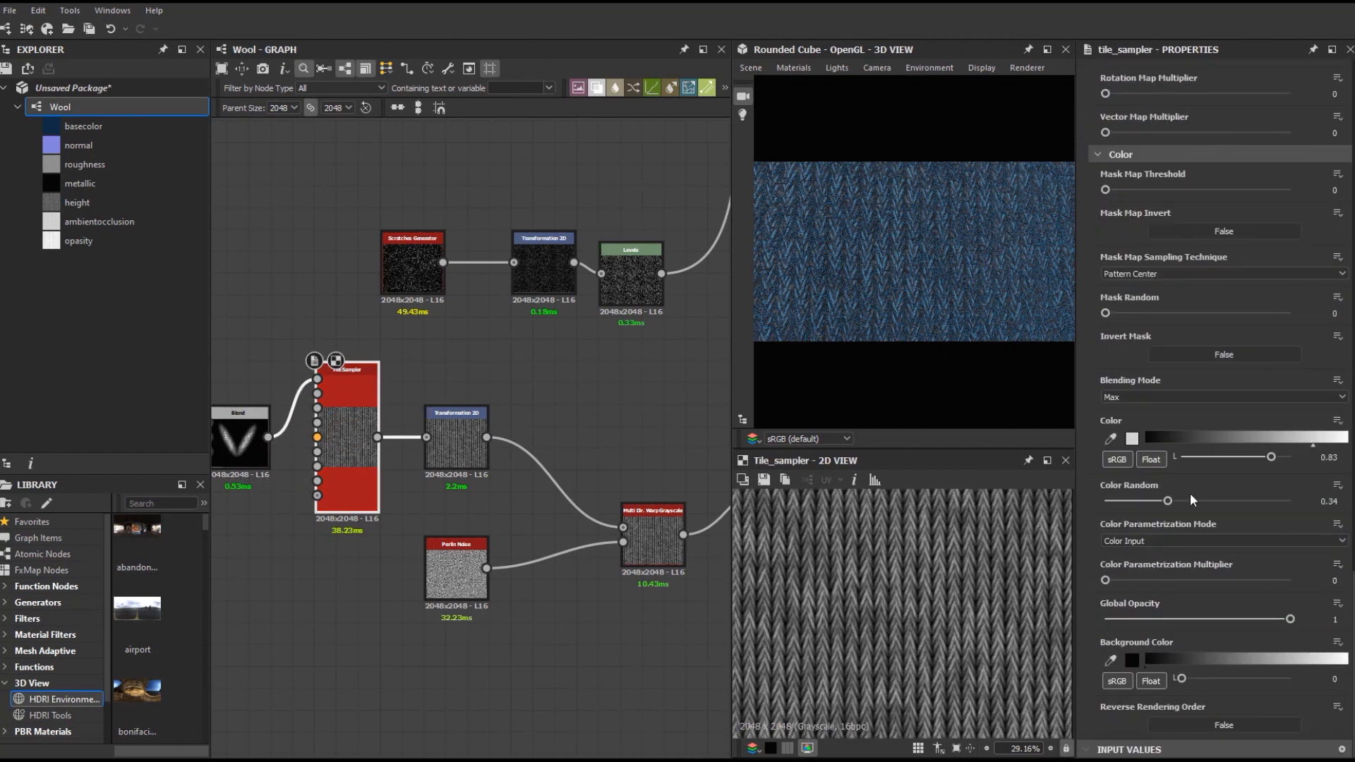
pyautogui.scroll(10, 1187, 449)
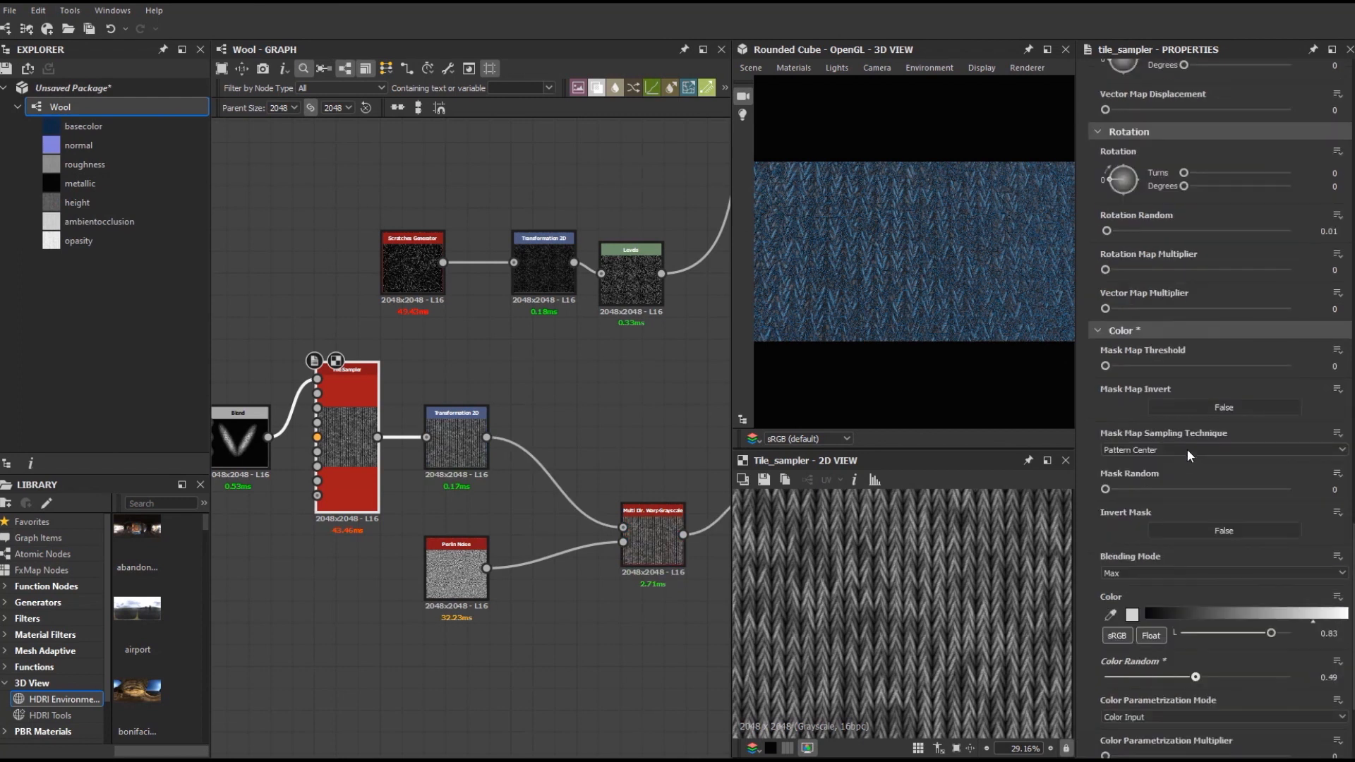
pyautogui.scroll(5, 1188, 450)
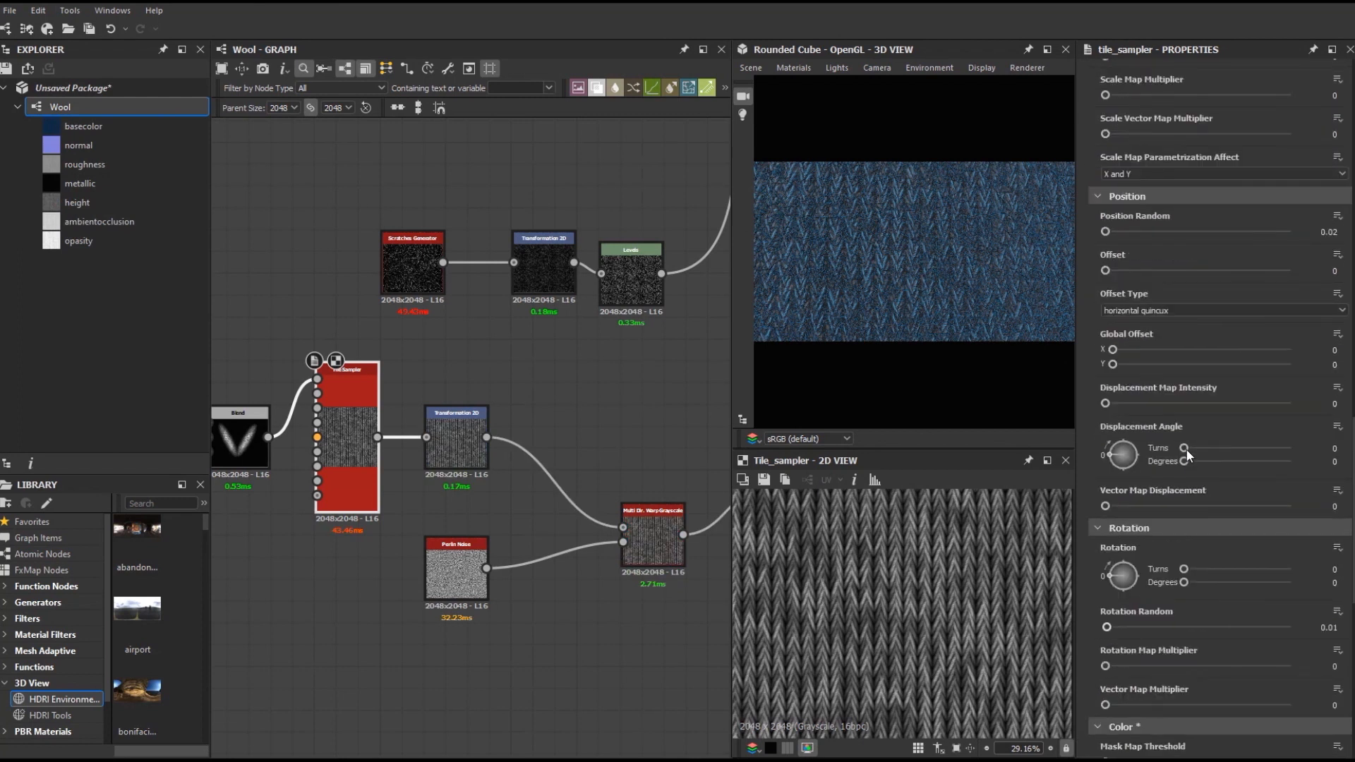
# Step: Set the Tile Sampler's Scale Random to 0.05, Scale to 2.85, and Size Random to 0.4 in X and 0.37 in Y
pyautogui.scroll(3, 1166, 446)
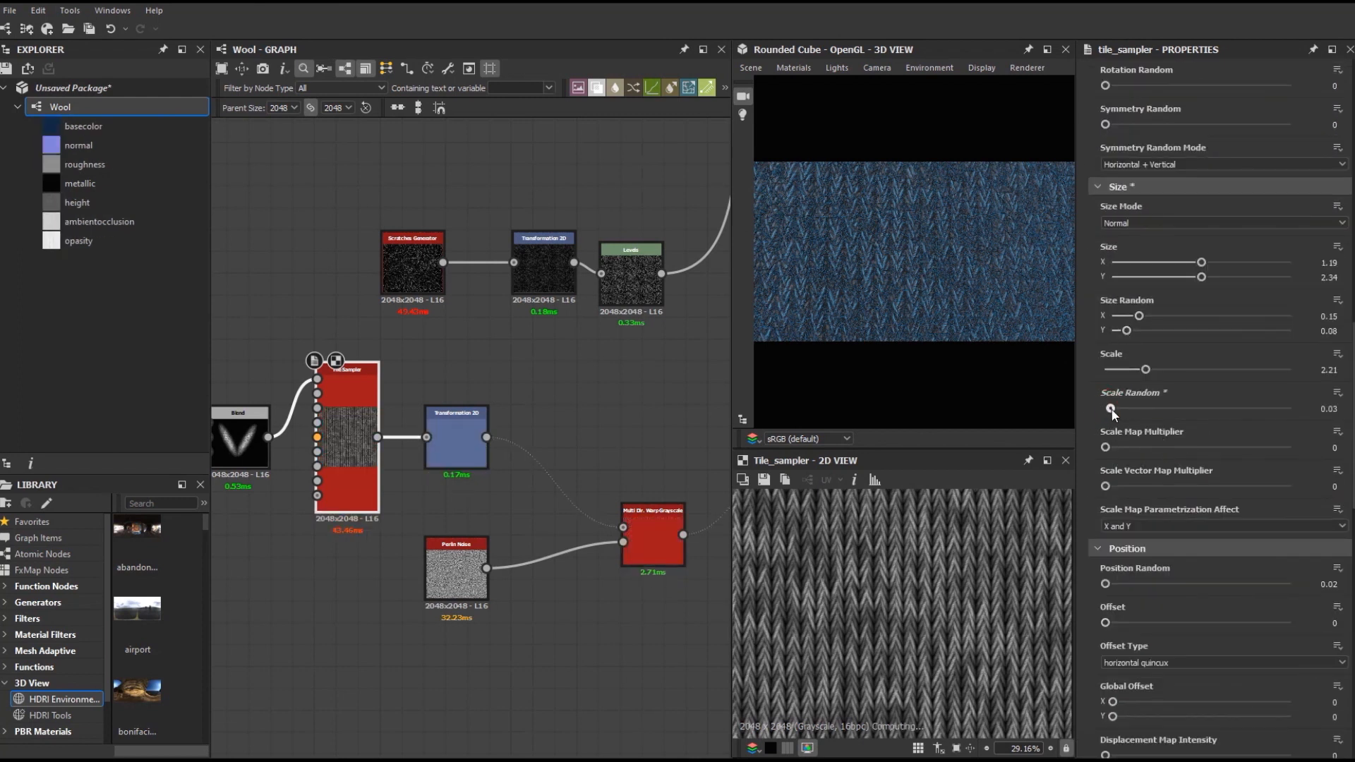
pyautogui.moveTo(1145, 369); pyautogui.dragTo(1157, 369)
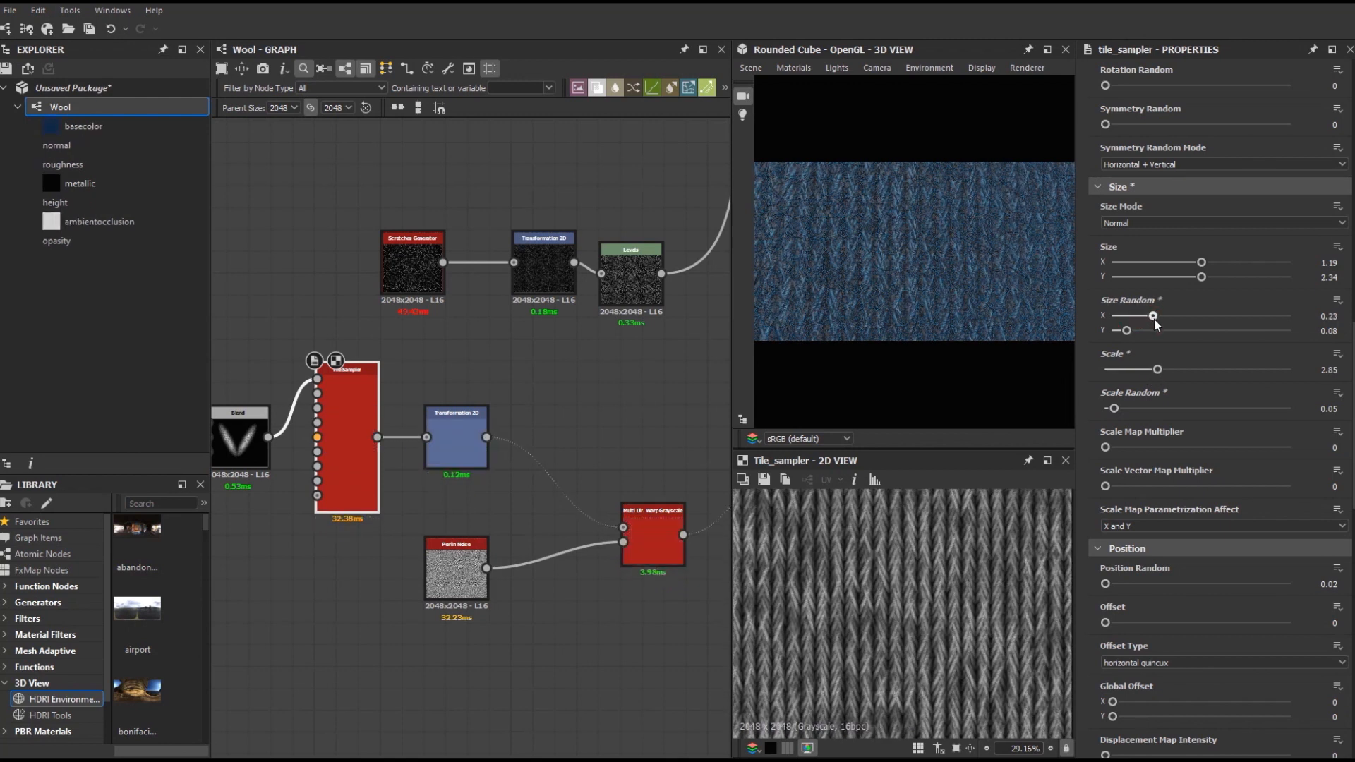
pyautogui.moveTo(1130, 316); pyautogui.dragTo(1178, 331)
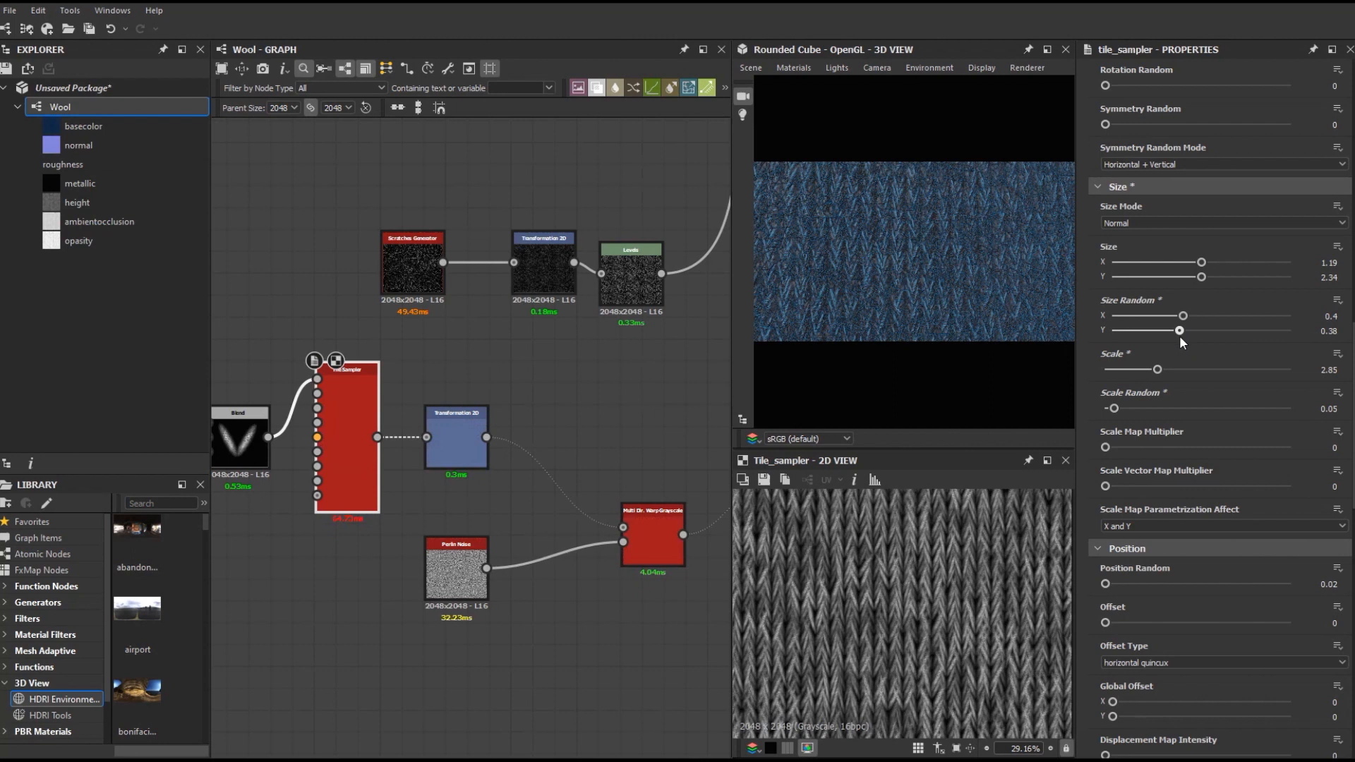
# Step: Set the Tile Sampler's X Amount to 20, Scale to 1.82, and Size to 1.26 in X and 3.1 in Y
pyautogui.scroll(15, 1253, 243)
pyautogui.doubleClick(1341, 405)
pyautogui.write('20')
pyautogui.press('Return')
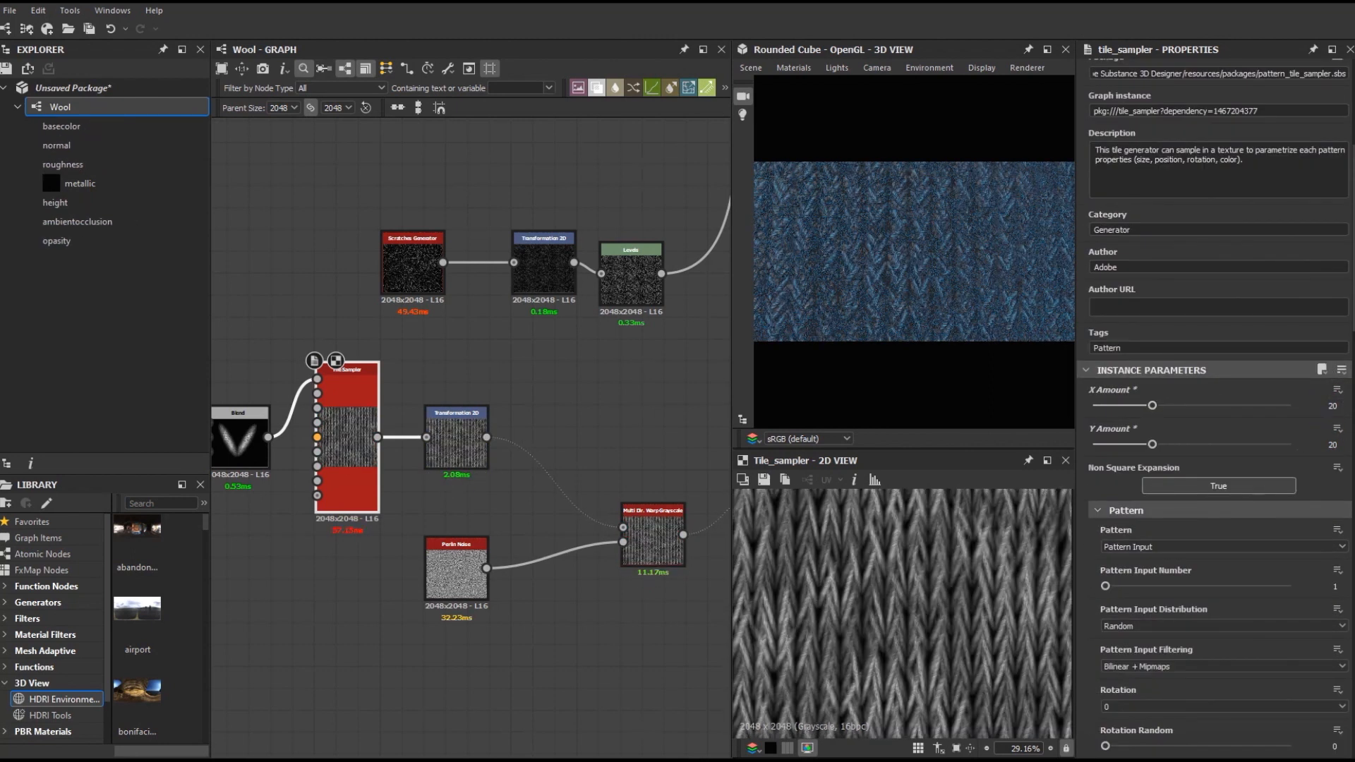
pyautogui.scroll(-10, 1165, 494)
pyautogui.moveTo(1157, 501); pyautogui.dragTo(1138, 502)
pyautogui.moveTo(1201, 394)
pyautogui.mouseDown()
pyautogui.moveTo(1222, 394)
pyautogui.moveTo(1226, 414)
pyautogui.moveTo(1212, 414)
pyautogui.moveTo(1230, 419)
pyautogui.moveTo(1206, 394)
pyautogui.mouseUp()
# Step: Set the Tile Sampler's X Amount to 10
pyautogui.scroll(8, 1278, 347)
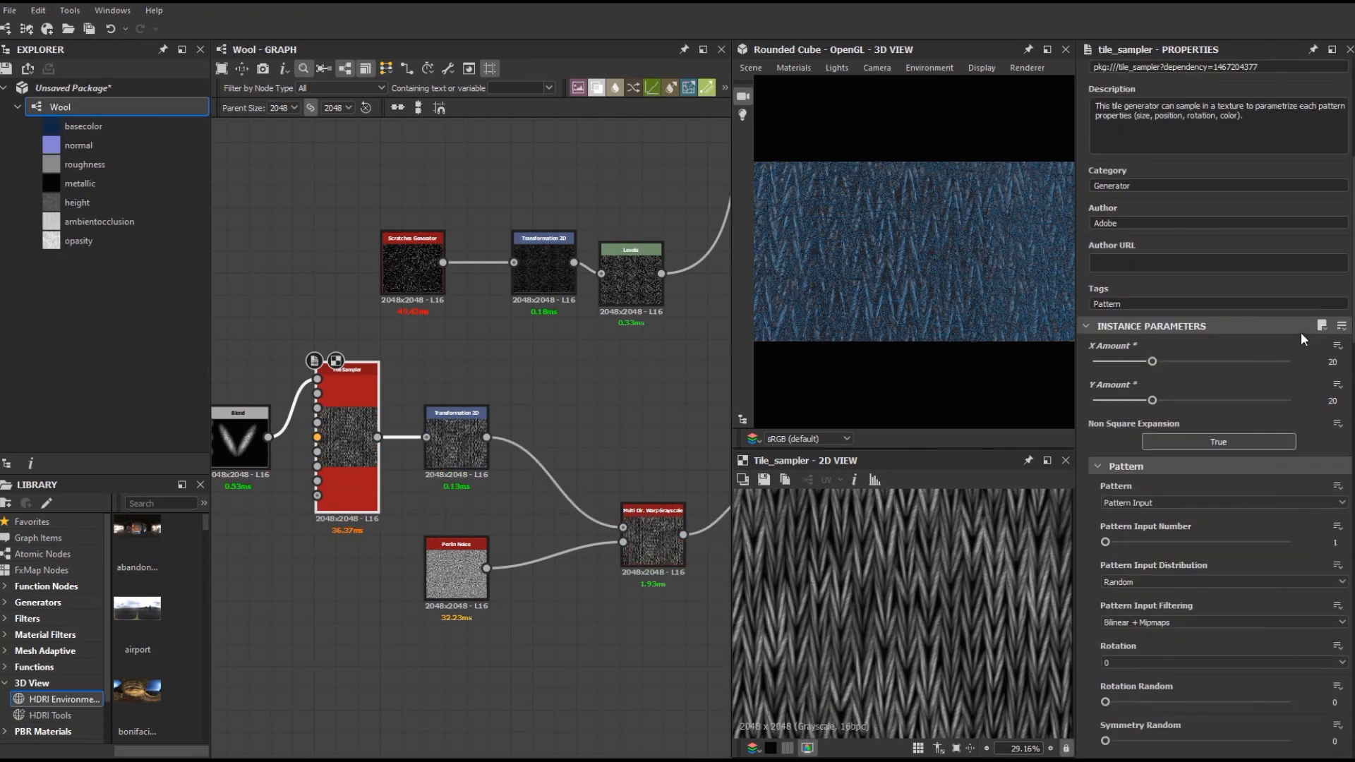
pyautogui.write('10')
pyautogui.press('Return')
pyautogui.scroll(-2, 921, 623)
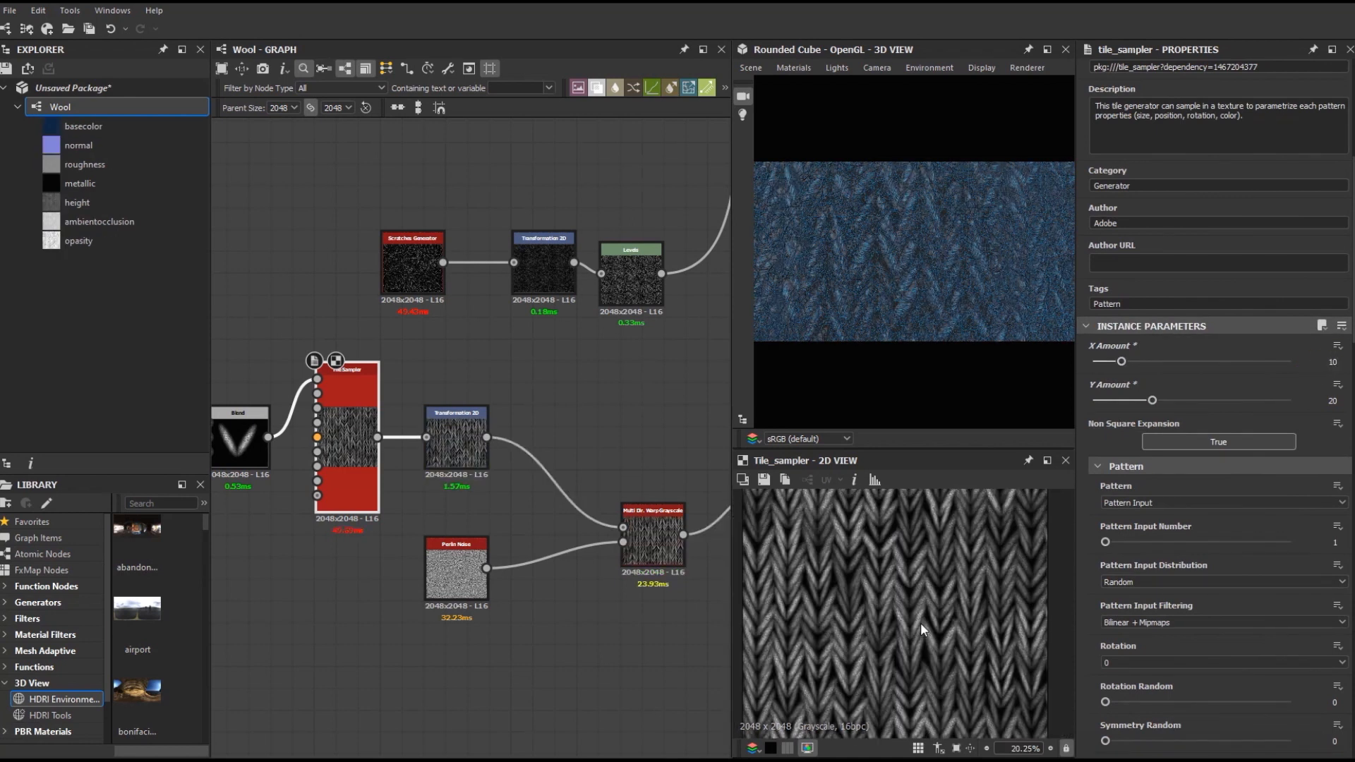
# Step: Set the Tile Sampler's Scale to 1.66, reduce its Size Y and Scale Random, and set Position Random to 0
pyautogui.scroll(-7, 1233, 408)
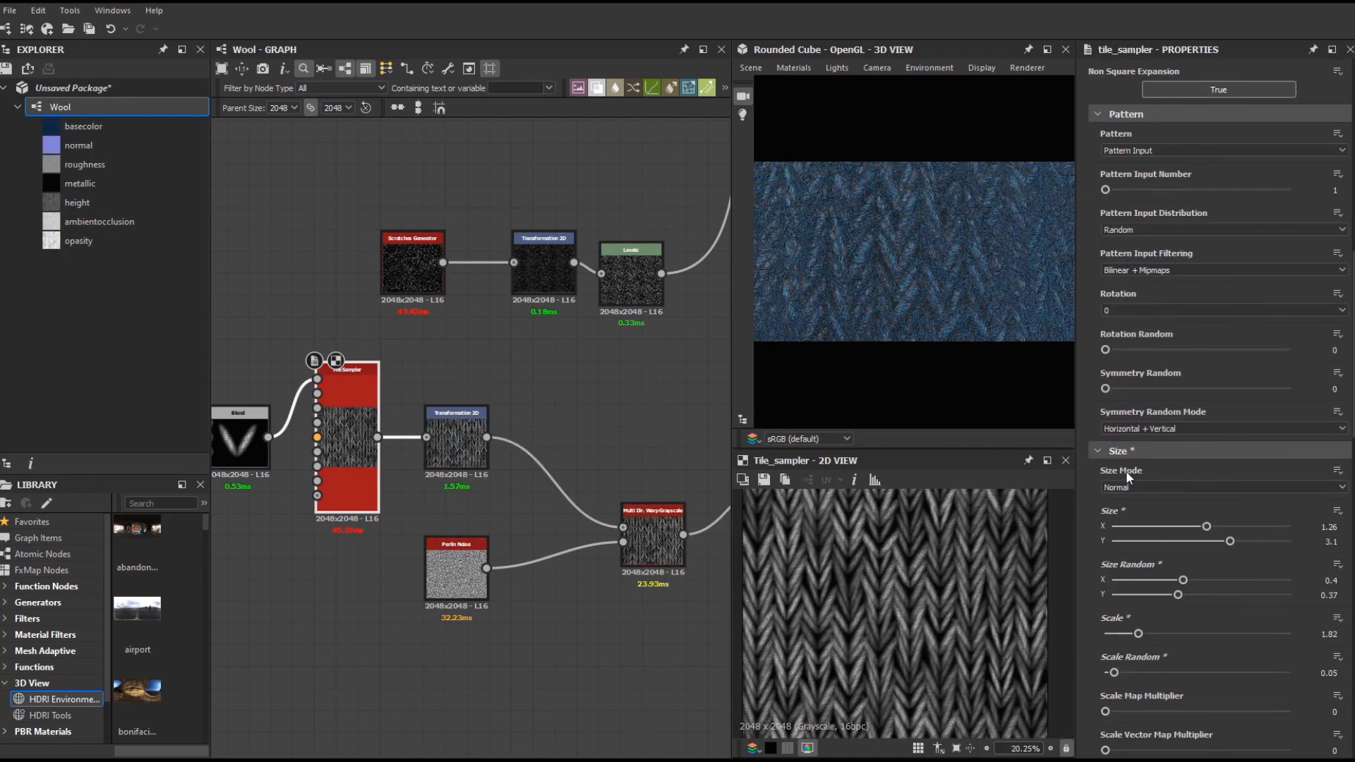
pyautogui.moveTo(1152, 546); pyautogui.dragTo(1138, 545)
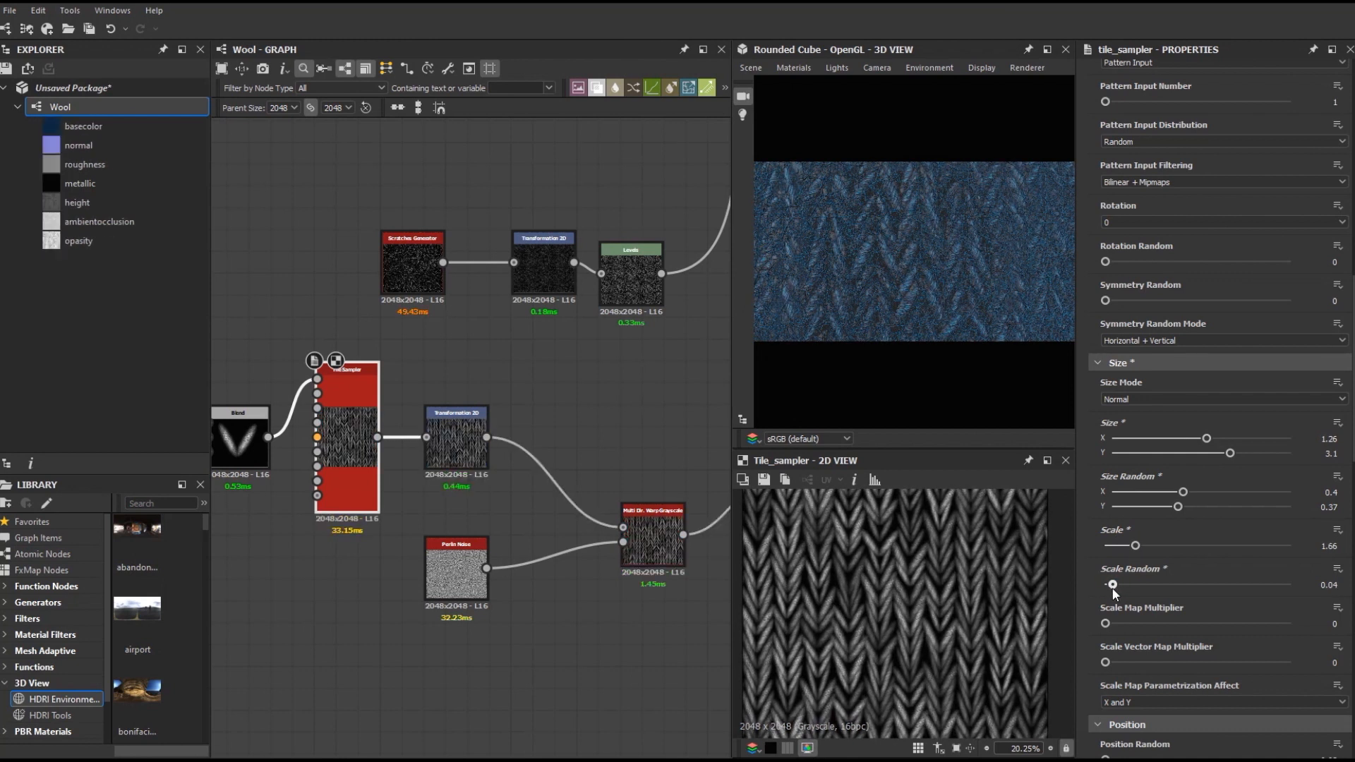
pyautogui.moveTo(1230, 452)
pyautogui.mouseDown()
pyautogui.moveTo(1210, 453)
pyautogui.moveTo(1247, 453)
pyautogui.moveTo(1197, 439)
pyautogui.moveTo(1207, 445)
pyautogui.mouseUp()
pyautogui.moveTo(1115, 593); pyautogui.dragTo(1094, 586)
pyautogui.scroll(-5, 1091, 590)
pyautogui.moveTo(1105, 540); pyautogui.dragTo(1098, 538)
pyautogui.scroll(-8, 1099, 571)
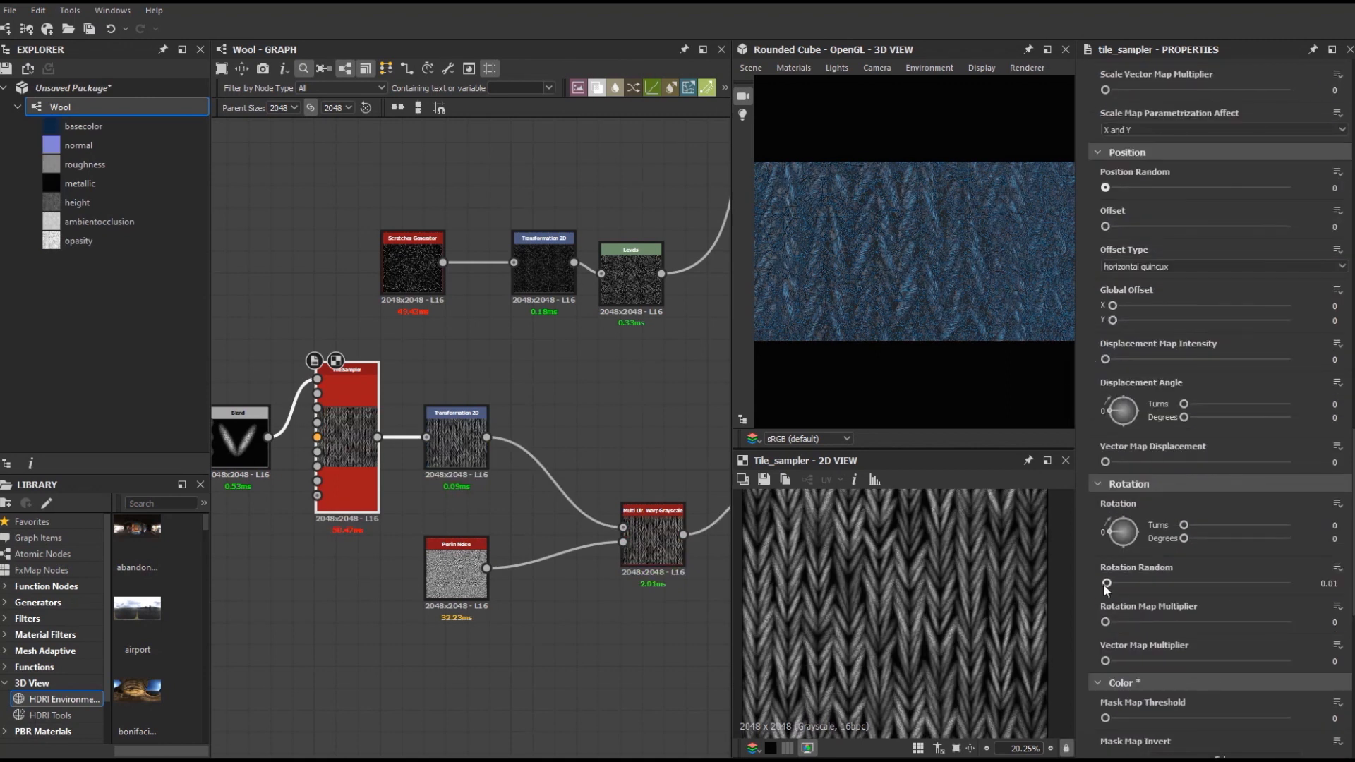
# Step: Scale down the knit pattern in the Transformation 2D node after the Tile Sampler and darken the fibres in the Scratches Generator's Levels node
pyautogui.click(473, 432)
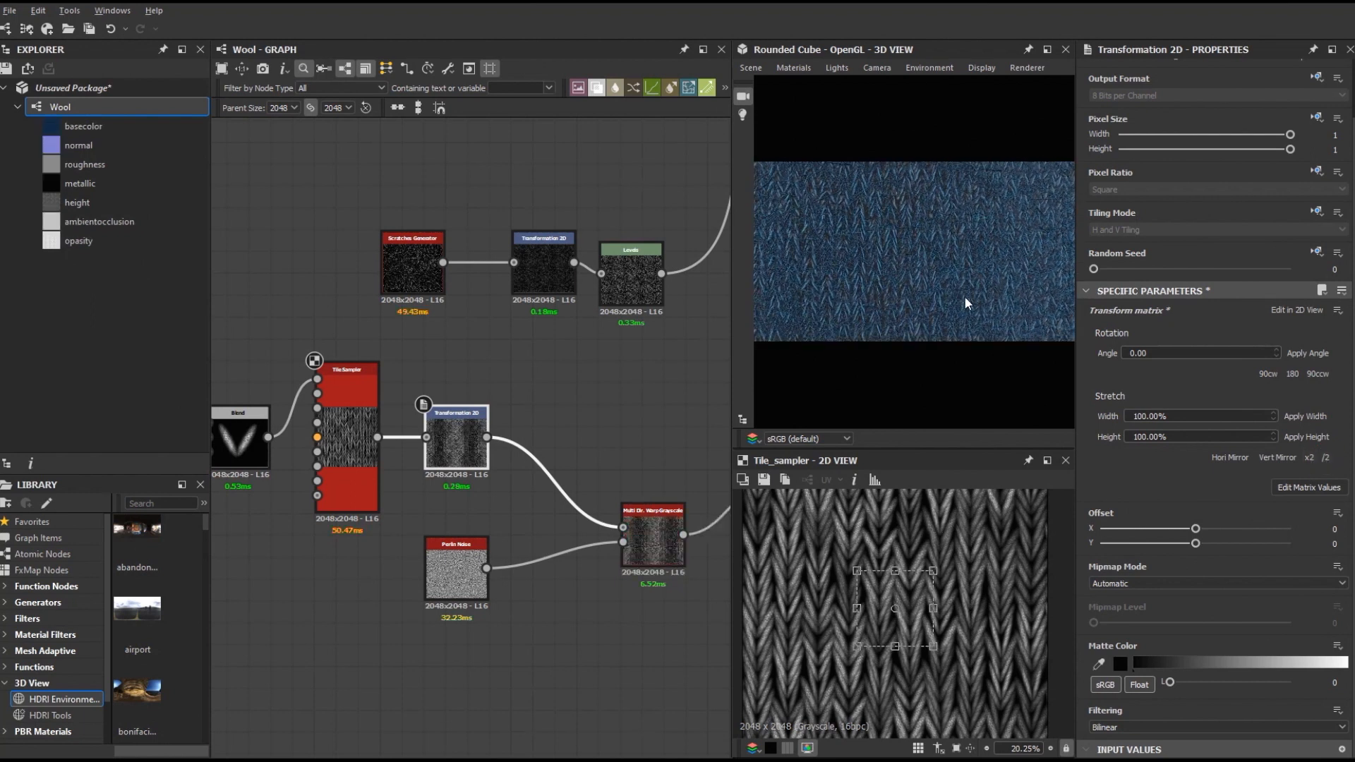
pyautogui.scroll(-5, 506, 346)
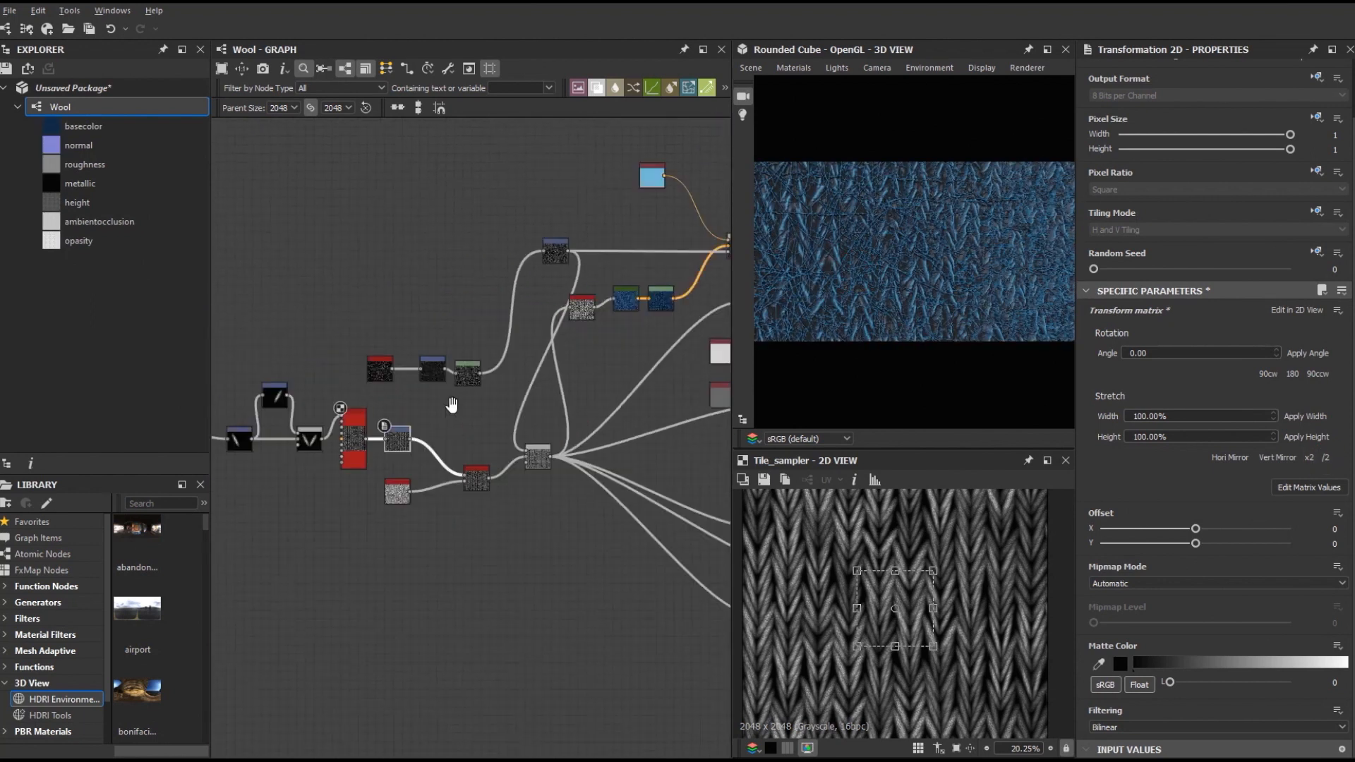
pyautogui.moveTo(910, 296)
pyautogui.mouseDown()
pyautogui.moveTo(944, 300)
pyautogui.moveTo(925, 289)
pyautogui.mouseUp()
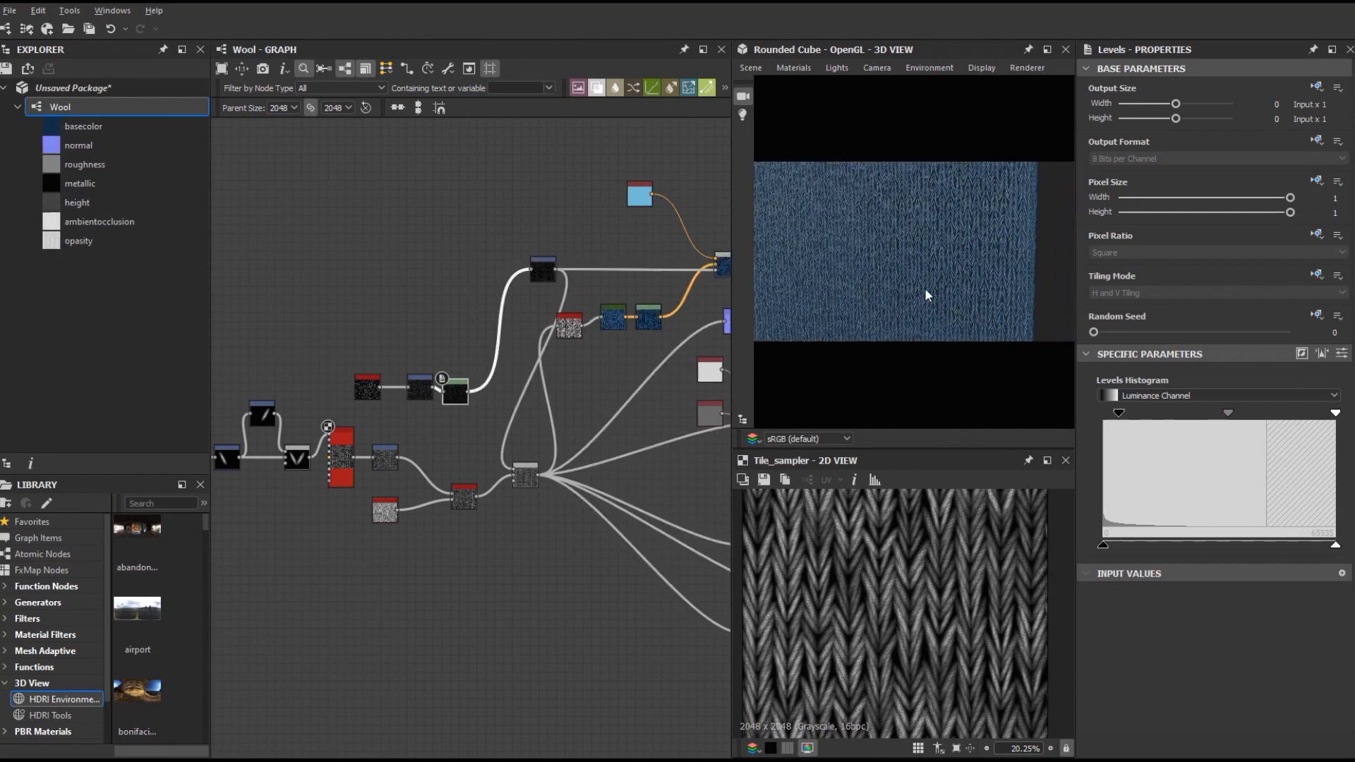
pyautogui.scroll(3, 924, 288)
pyautogui.scroll(-4, 600, 562)
pyautogui.scroll(8, 651, 566)
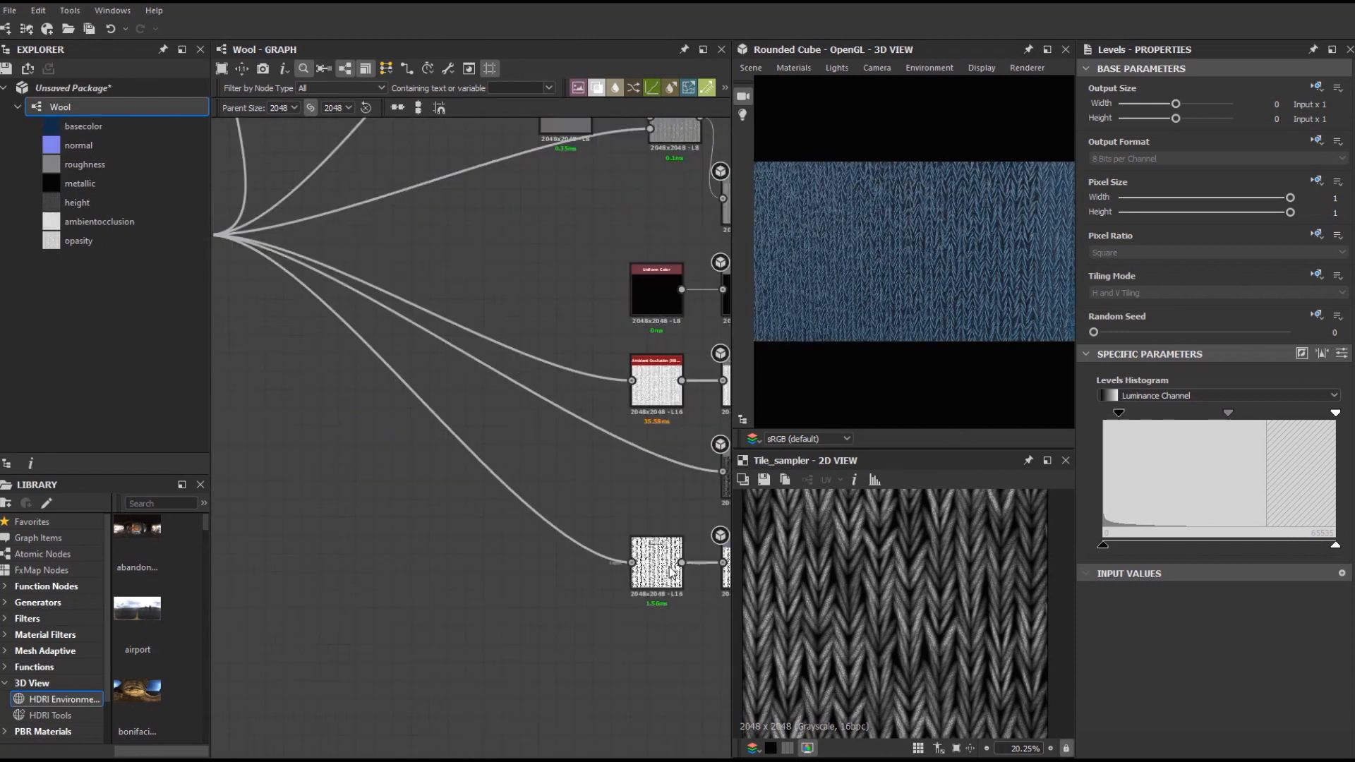
# Step: Preview the node feeding the opacity output in the 2D view
pyautogui.doubleClick(651, 566)
pyautogui.moveTo(962, 624); pyautogui.dragTo(950, 624, button='middle')
pyautogui.scroll(-6, 549, 529)
pyautogui.scroll(5, 503, 434)
pyautogui.moveTo(692, 407); pyautogui.dragTo(350, 333, button='middle')
# Step: Display the Multi Directional Warp Grayscale node in the 2D view and set its Intensity to 0.89
pyautogui.moveTo(585, 348); pyautogui.dragTo(566, 383)
pyautogui.doubleClick(467, 388)
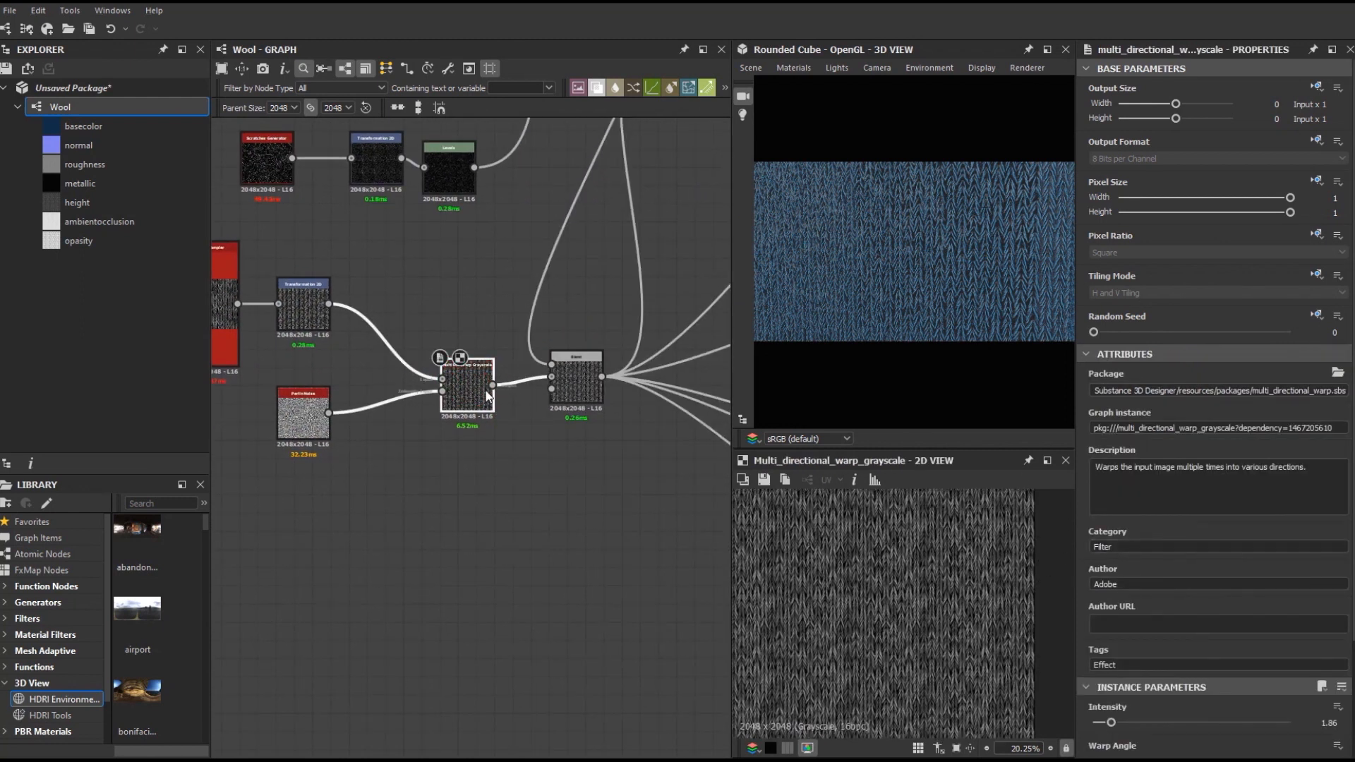
pyautogui.scroll(-3, 1200, 564)
pyautogui.moveTo(1111, 583); pyautogui.dragTo(1104, 583)
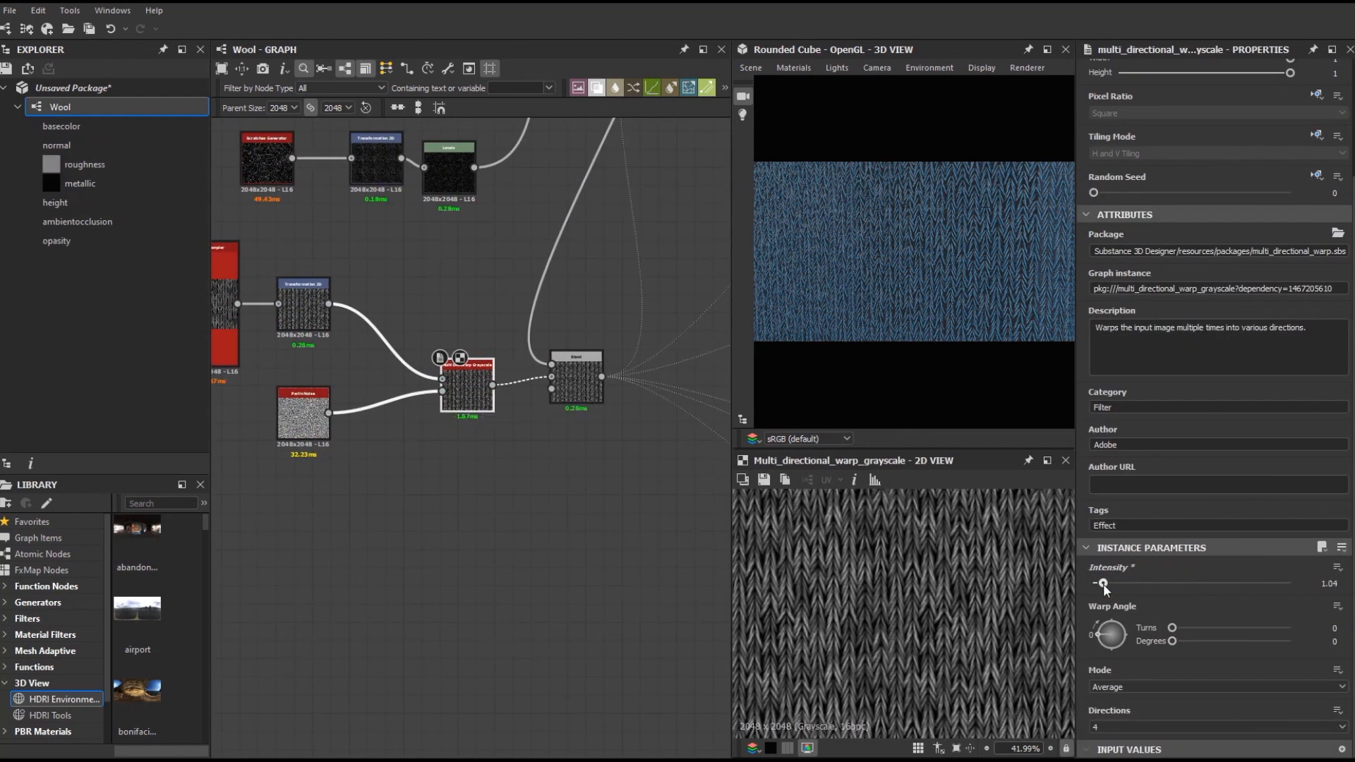
# Step: Frame the knit closely on the Rounded Cube and switch the 3D renderer to Iray
pyautogui.moveTo(953, 381); pyautogui.dragTo(1014, 494, button='right')
pyautogui.moveTo(926, 224); pyautogui.dragTo(985, 252)
pyautogui.click(1027, 68)
pyautogui.click(1030, 97)
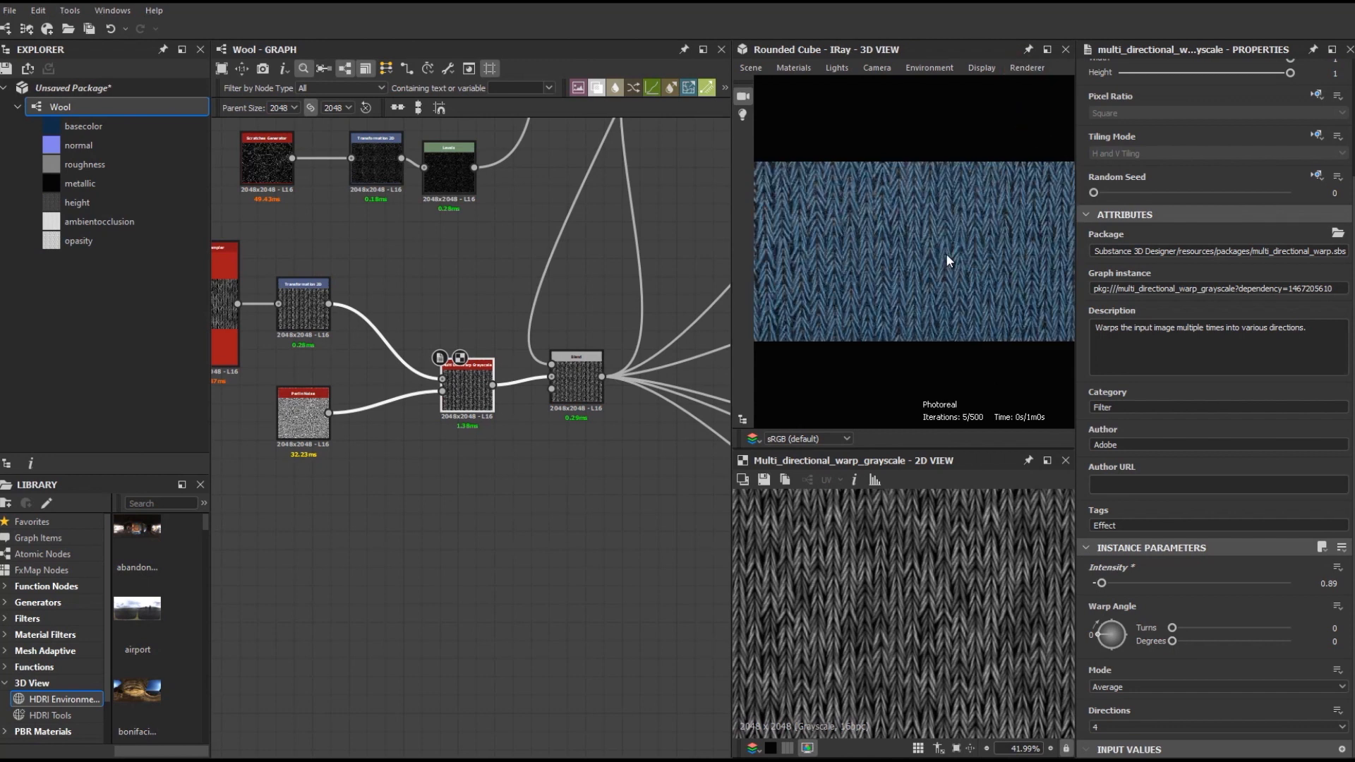
# Step: Rotate the environment lighting in the Iray preview and examine the knit across the whole rounded cube
pyautogui.click(302, 310)
pyautogui.scroll(-4, 948, 572)
pyautogui.keyDown('shift'); pyautogui.moveTo(931, 631); pyautogui.dragTo(829, 667); pyautogui.keyUp('shift')
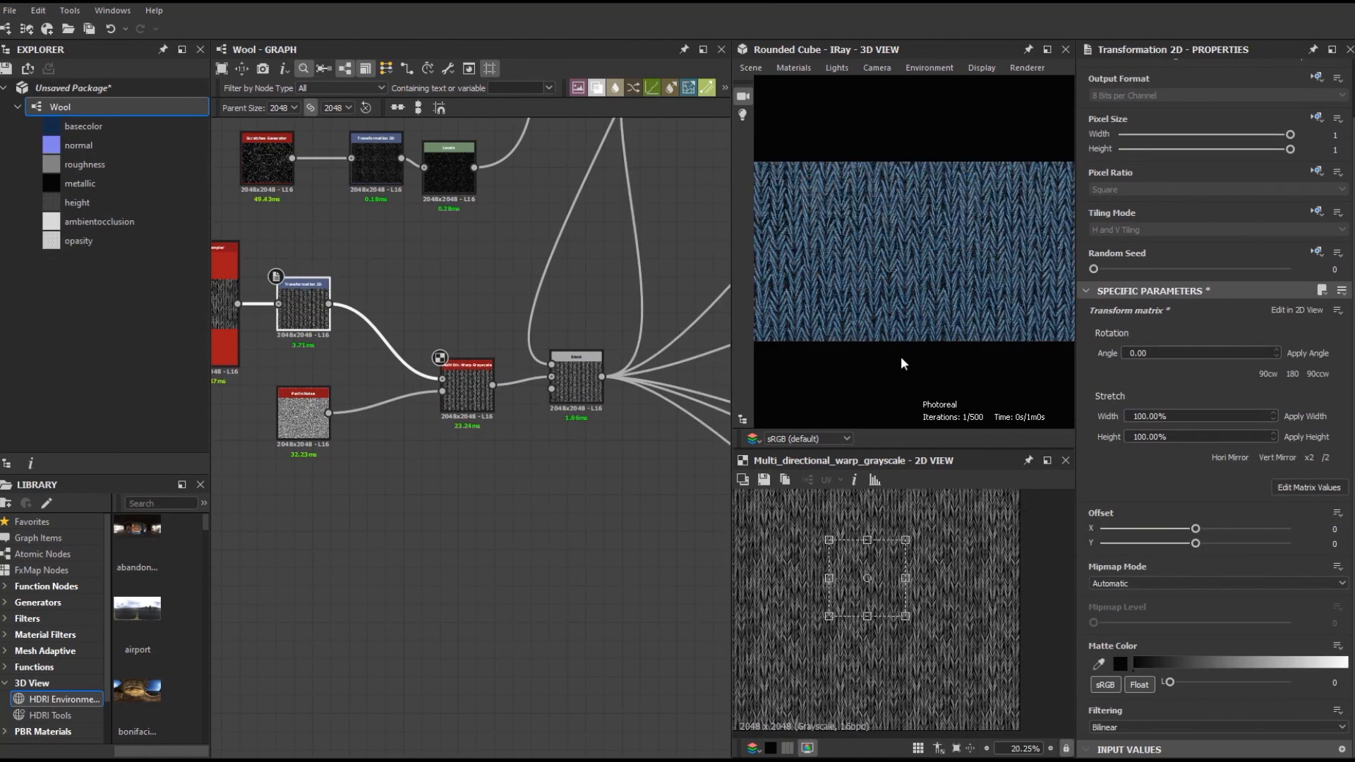
pyautogui.scroll(4, 857, 552)
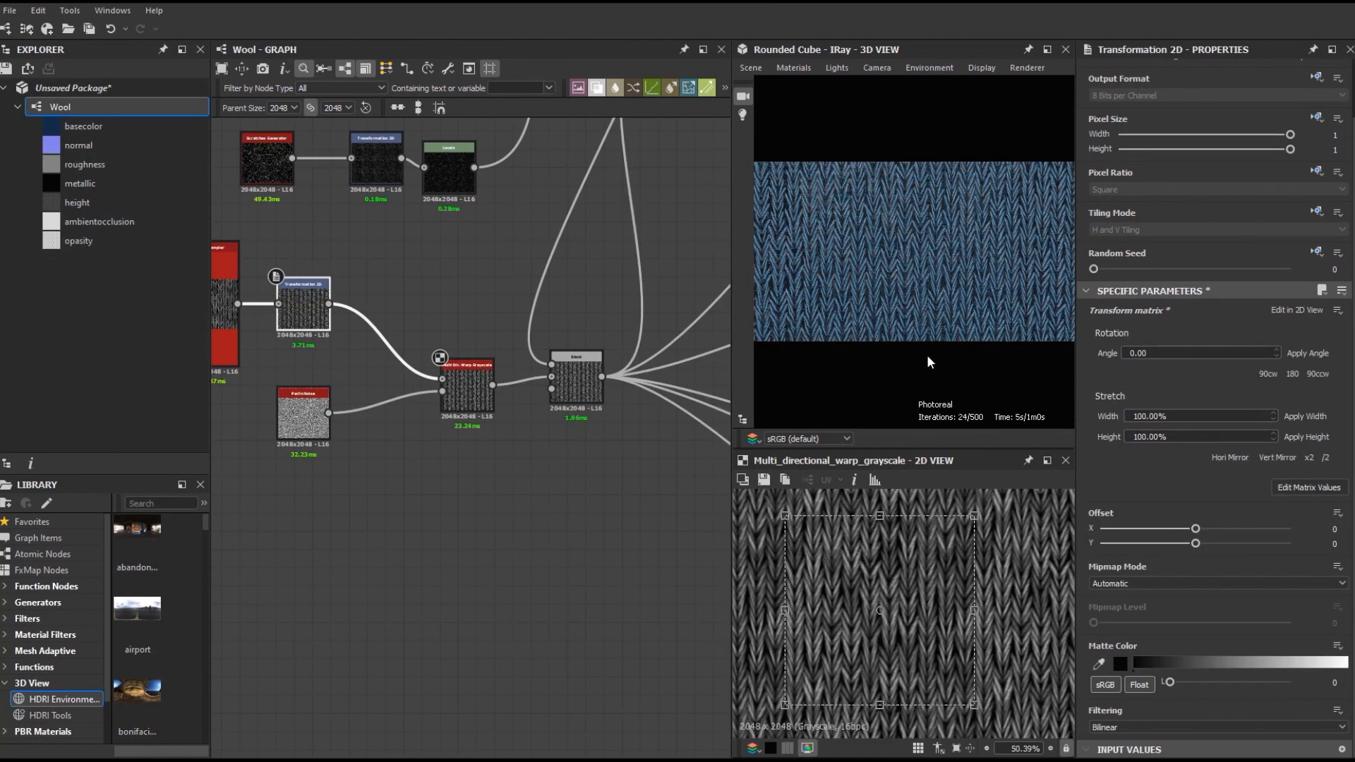
pyautogui.keyDown('shift'); pyautogui.moveTo(1001, 507); pyautogui.dragTo(824, 658); pyautogui.keyUp('shift')
pyautogui.keyDown('shift'); pyautogui.moveTo(1001, 596); pyautogui.dragTo(868, 624); pyautogui.keyUp('shift')
pyautogui.scroll(-4, 933, 231)
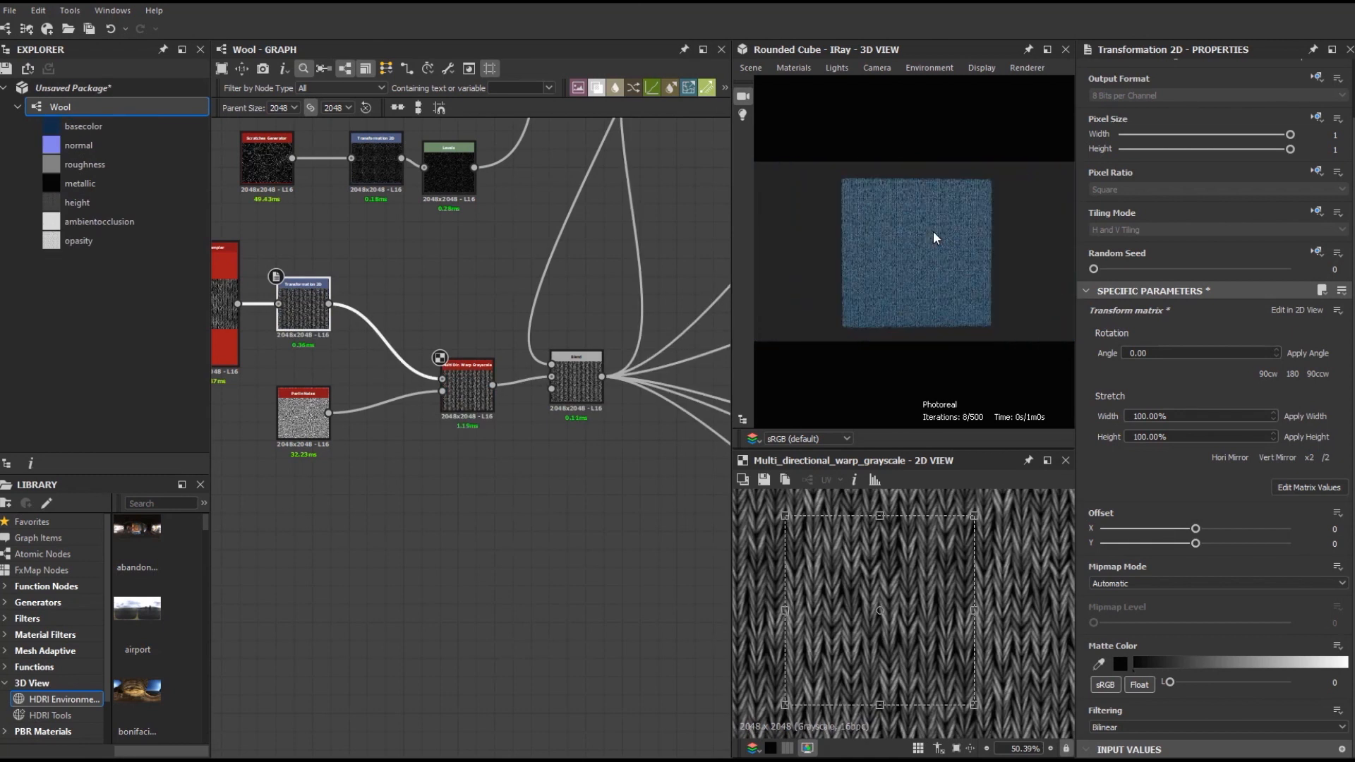
pyautogui.moveTo(951, 271); pyautogui.dragTo(897, 237)
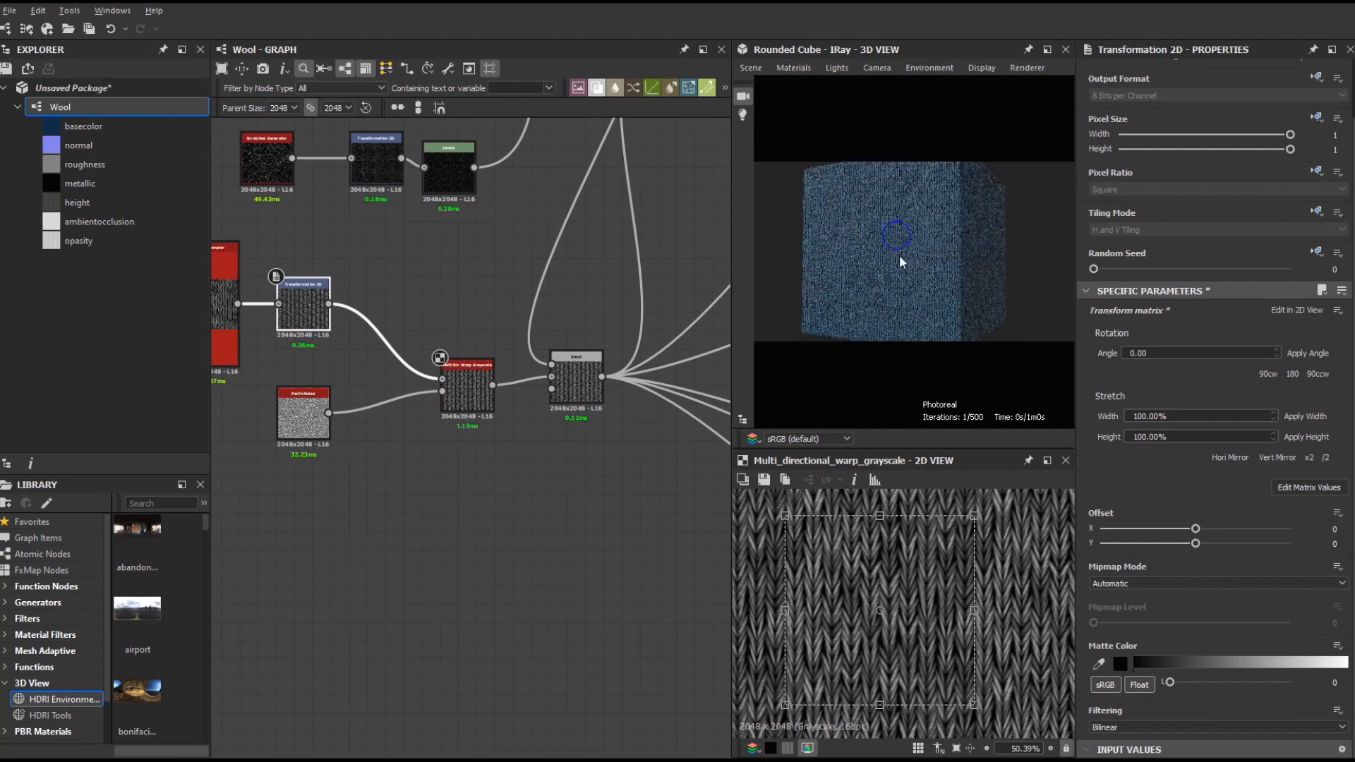